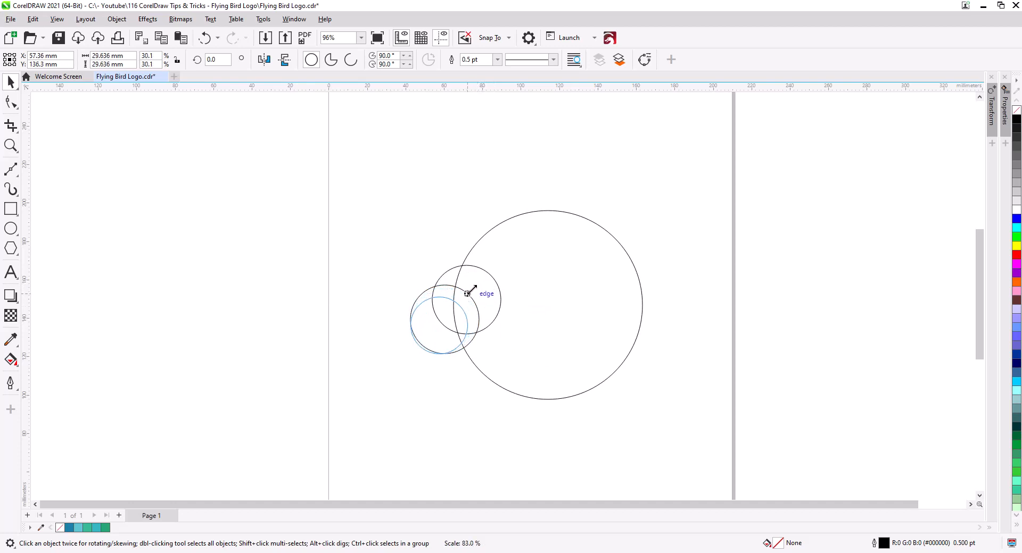
- Copy the lower small circle to just above it and shrink the copy to about 23.2 mm in diameter
{"action": "left_click_drag", "start_coordinate": [441, 341], "coordinate": [434, 292]}
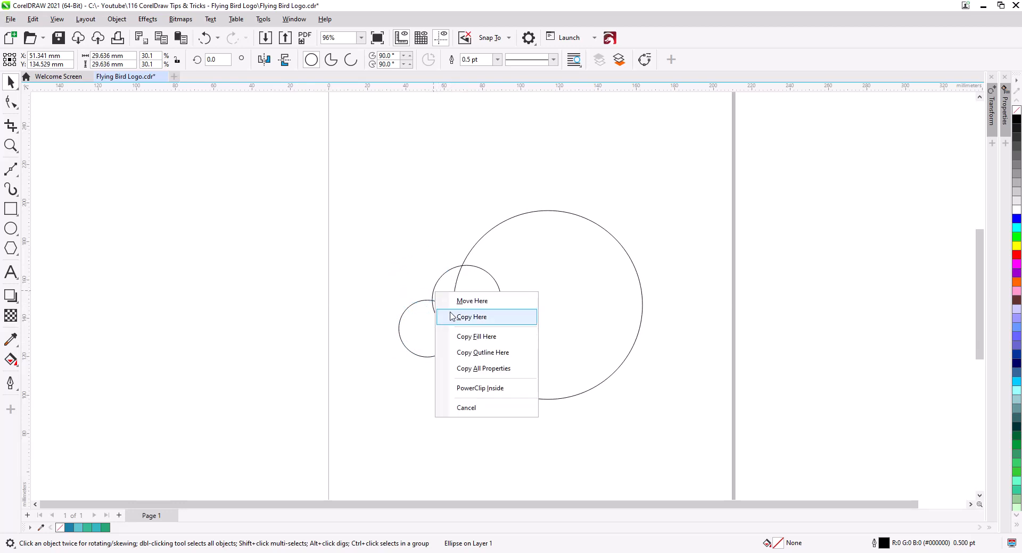
{"action": "left_click", "coordinate": [454, 315]}
{"action": "left_click_drag", "start_coordinate": [452, 244], "coordinate": [436, 257]}
- Fine-position the smallest circle so its edge just touches both neighbouring circles
{"action": "scroll", "coordinate": [438, 307], "scroll_direction": "up", "scroll_amount": 2}
{"action": "scroll", "coordinate": [439, 307], "scroll_direction": "up", "scroll_amount": 2}
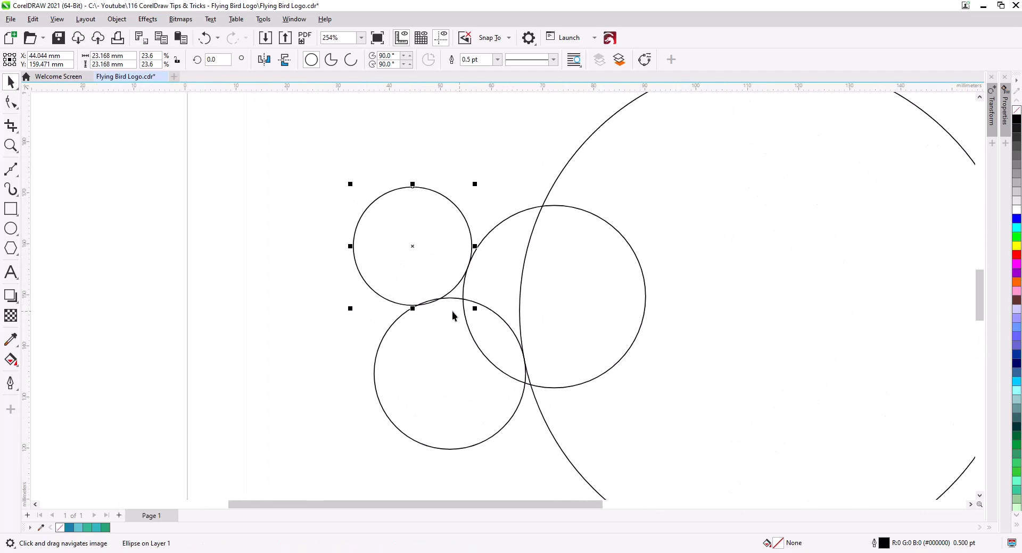
{"action": "left_click_drag", "start_coordinate": [433, 302], "coordinate": [437, 301]}
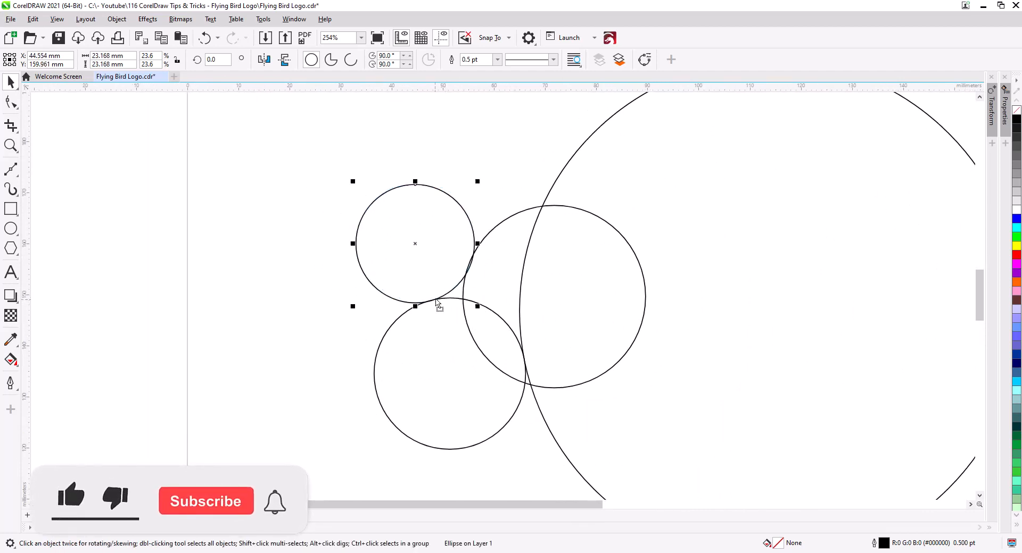
{"action": "left_click_drag", "start_coordinate": [471, 269], "coordinate": [468, 270]}
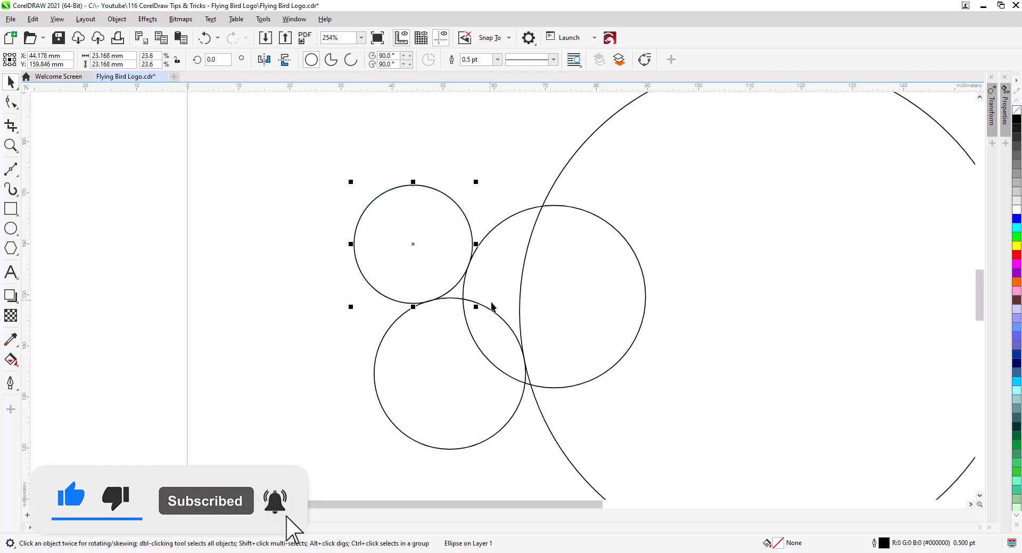
- Copy the large circle up and to the right, and enlarge the copy to about 109.6 mm in diameter
{"action": "scroll", "coordinate": [489, 317], "scroll_direction": "down", "scroll_amount": 1}
{"action": "scroll", "coordinate": [499, 356], "scroll_direction": "down", "scroll_amount": 1}
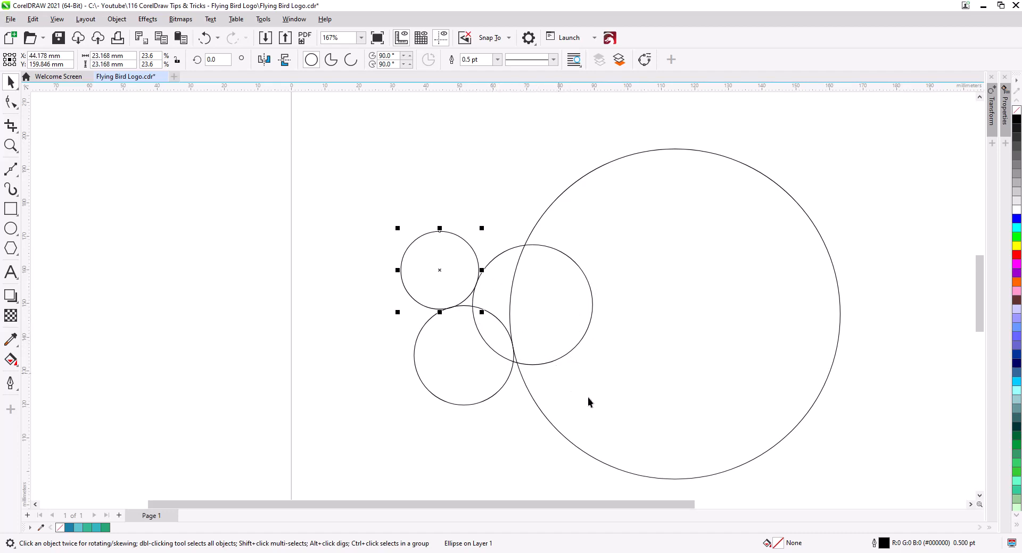
{"action": "scroll", "coordinate": [563, 377], "scroll_direction": "down", "scroll_amount": 4}
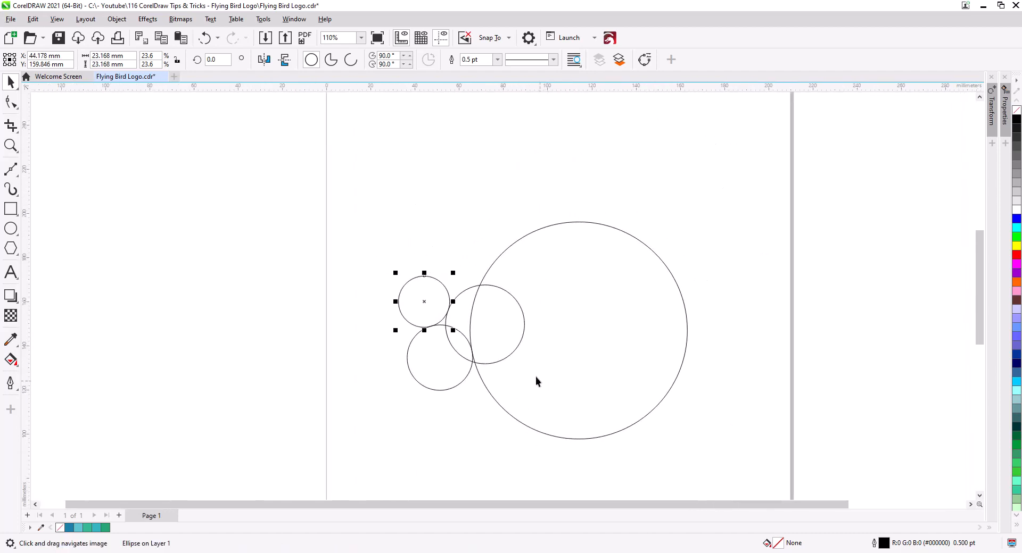
{"action": "left_click_drag", "start_coordinate": [538, 404], "coordinate": [520, 303]}
{"action": "left_click", "coordinate": [606, 330]}
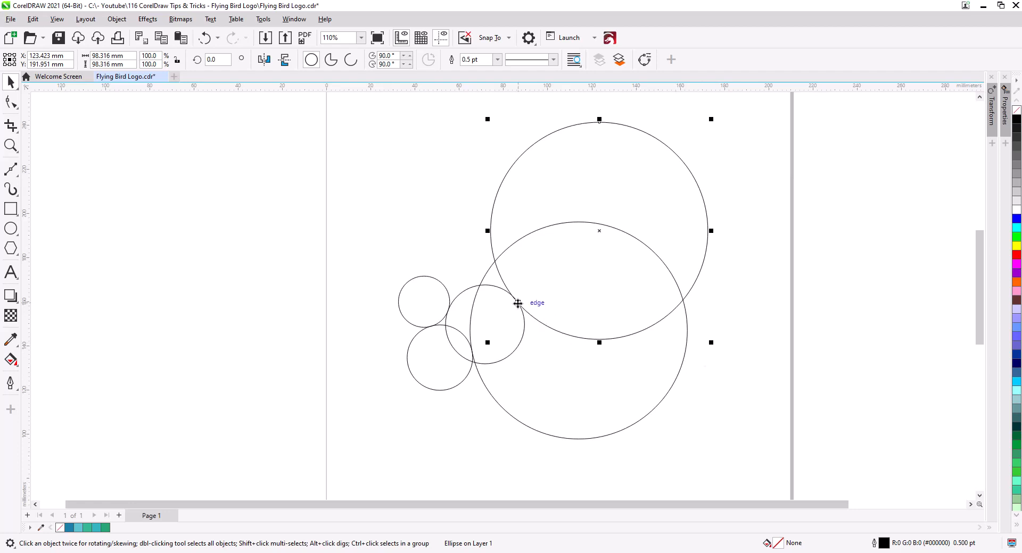
{"action": "left_click_drag", "start_coordinate": [712, 343], "coordinate": [752, 368]}
- Move the enlarged upper circle so its edge is tangent to the upper-right edge of the mid-sized head circle
{"action": "left_click_drag", "start_coordinate": [517, 326], "coordinate": [520, 307]}
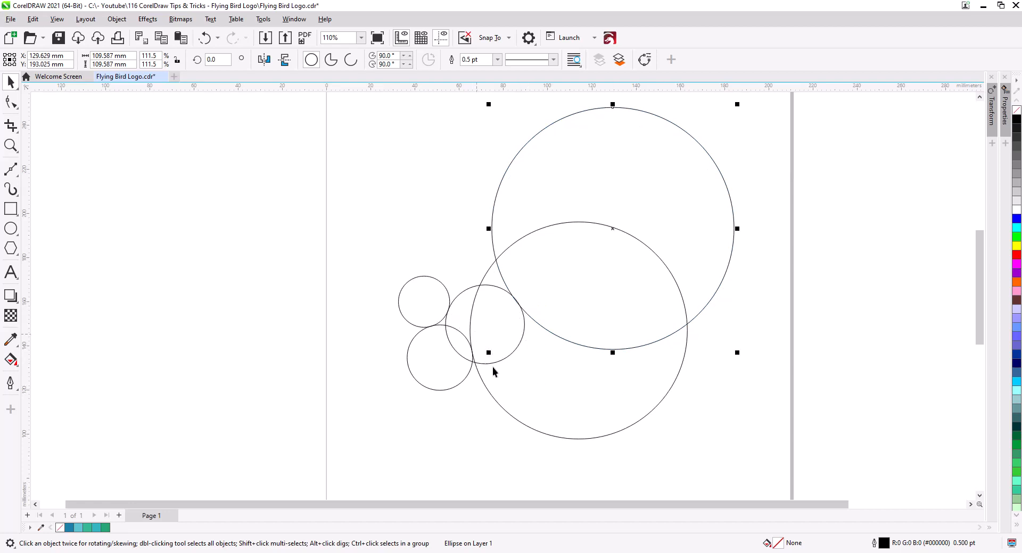
{"action": "scroll", "coordinate": [478, 364], "scroll_direction": "up", "scroll_amount": 5}
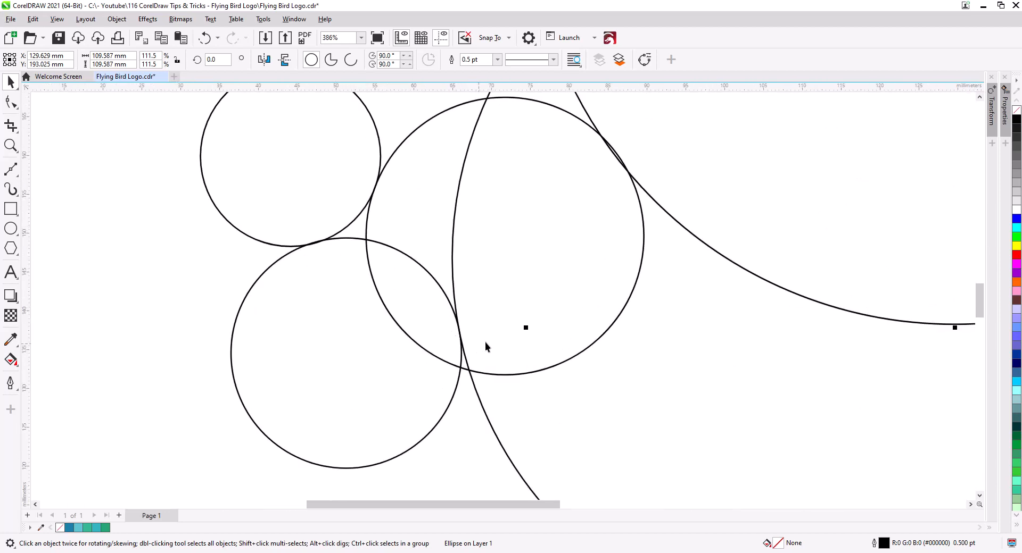
{"action": "scroll", "coordinate": [498, 342], "scroll_direction": "down", "scroll_amount": 1}
{"action": "scroll", "coordinate": [579, 215], "scroll_direction": "up", "scroll_amount": 3}
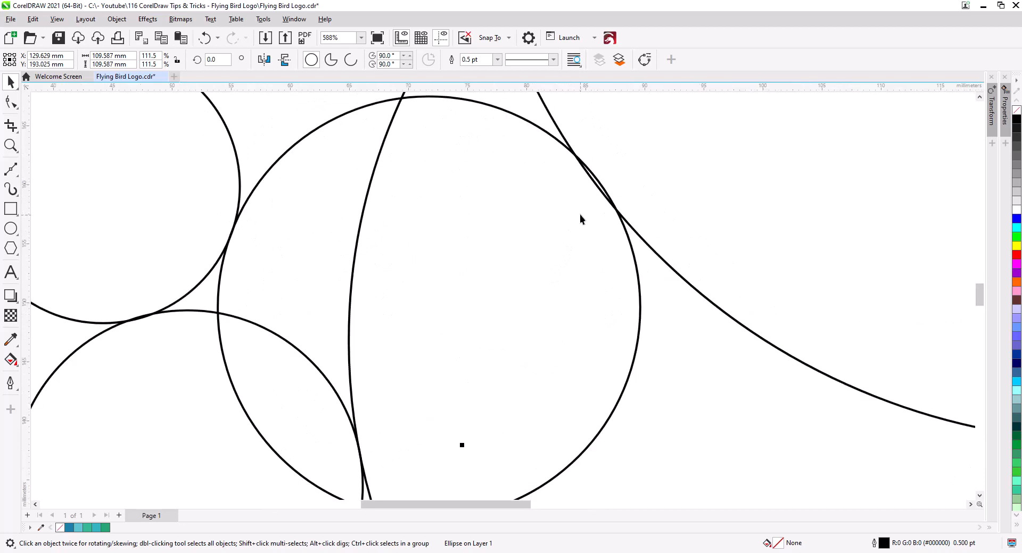
{"action": "left_click", "coordinate": [593, 180]}
{"action": "left_click", "coordinate": [594, 182]}
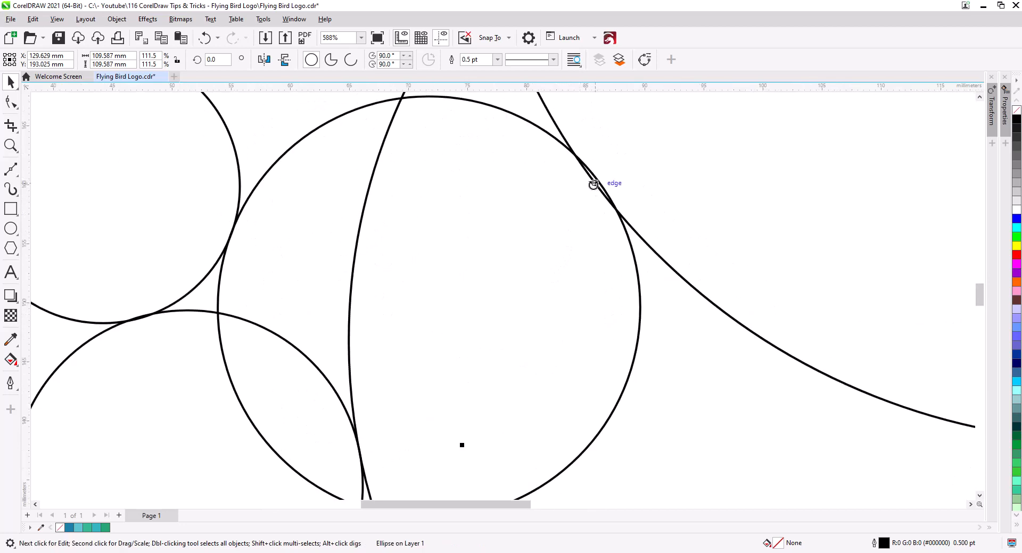
{"action": "left_click_drag", "start_coordinate": [594, 183], "coordinate": [598, 181]}
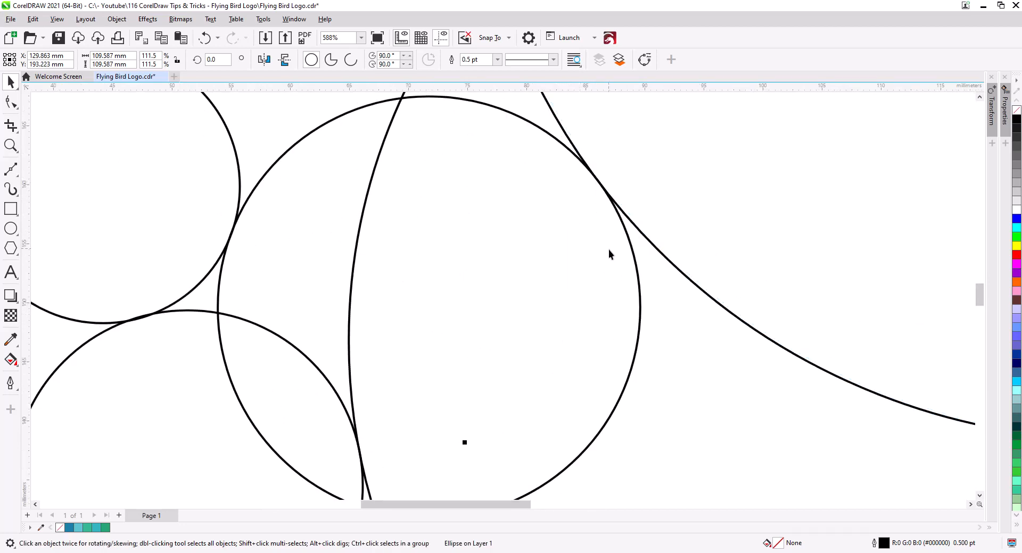
- Copy the 98.3 mm body circle below and position the copy's centre at about X 129.1 mm, Y 84.8 mm
{"action": "scroll", "coordinate": [609, 252], "scroll_direction": "down", "scroll_amount": 9}
{"action": "left_click_drag", "start_coordinate": [655, 337], "coordinate": [579, 336]}
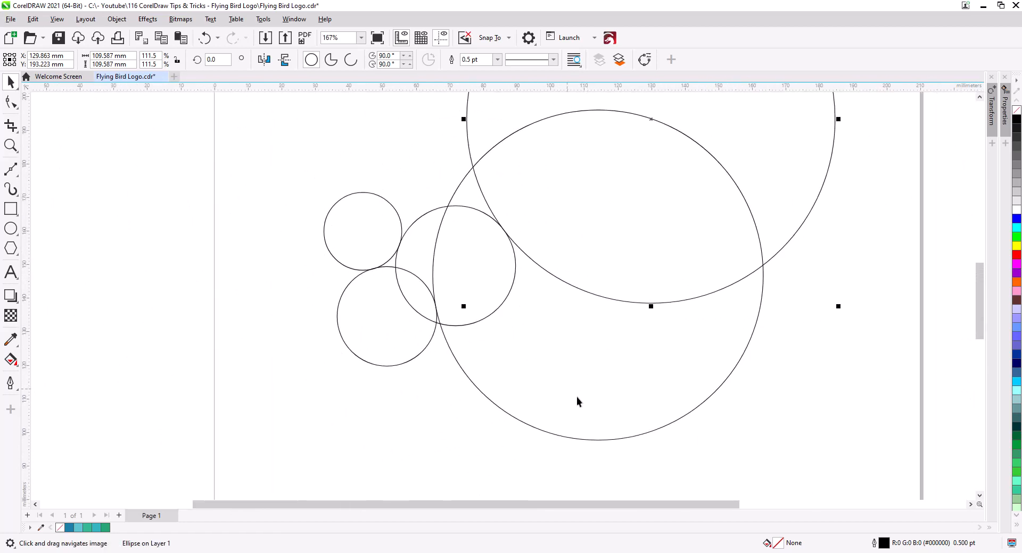
{"action": "left_click_drag", "start_coordinate": [581, 401], "coordinate": [534, 360]}
{"action": "scroll", "coordinate": [571, 362], "scroll_direction": "down", "scroll_amount": 4}
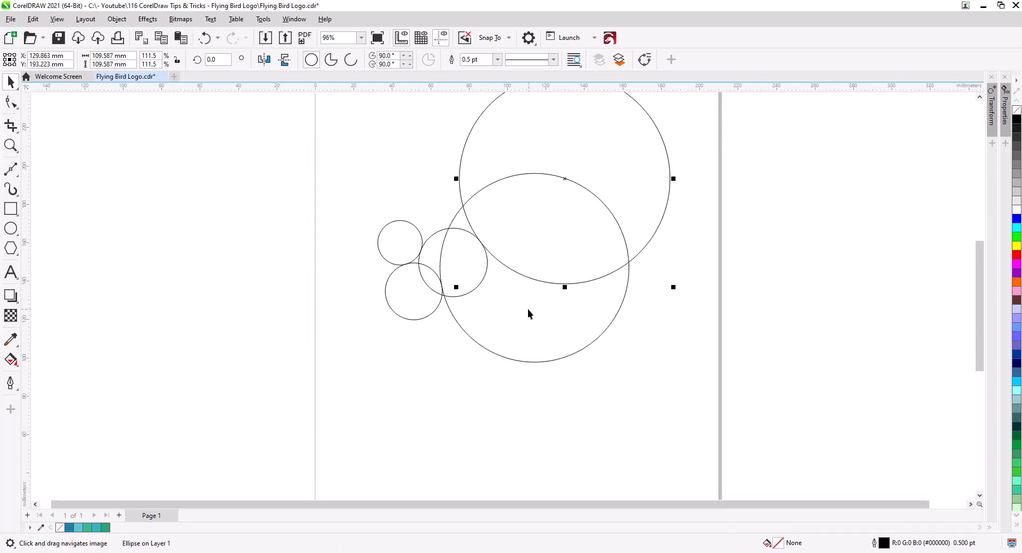
{"action": "left_click_drag", "start_coordinate": [517, 302], "coordinate": [571, 383]}
{"action": "left_click", "coordinate": [601, 453]}
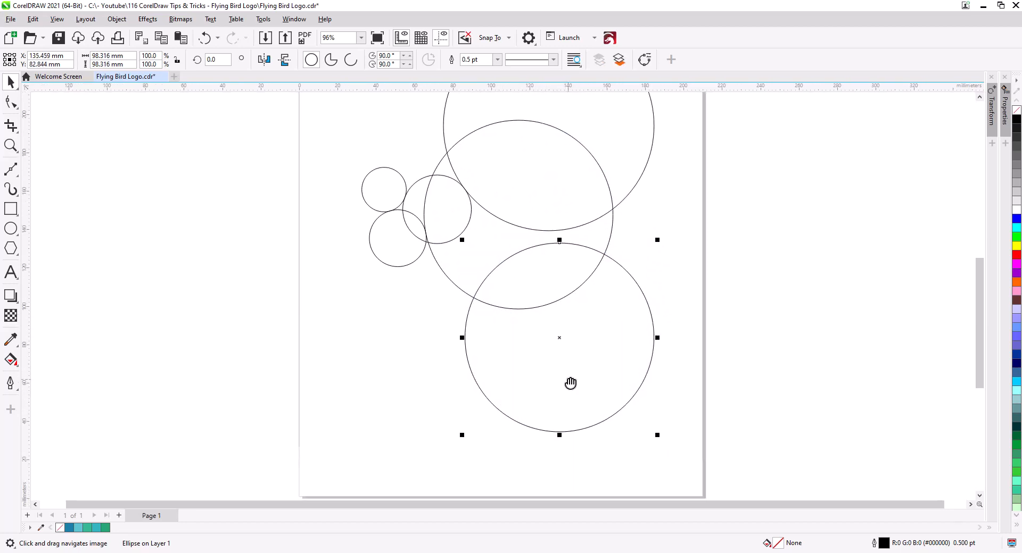
{"action": "left_click_drag", "start_coordinate": [579, 349], "coordinate": [571, 352]}
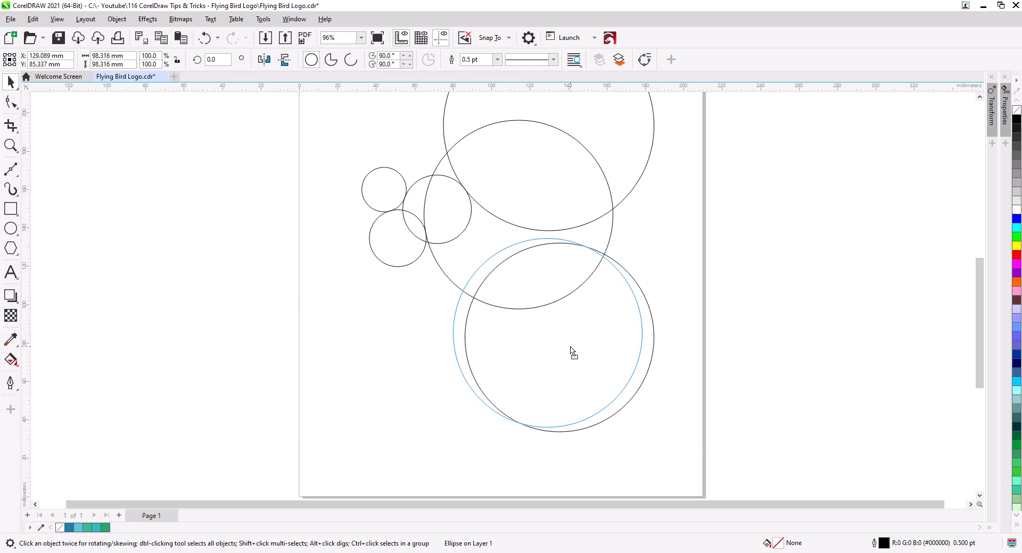
{"action": "left_click_drag", "start_coordinate": [571, 353], "coordinate": [571, 354]}
- Copy the lower large circle down and to the left, overlapping the original, centred at about X 98.3 mm, Y 59.6 mm
{"action": "left_click_drag", "start_coordinate": [594, 314], "coordinate": [528, 350]}
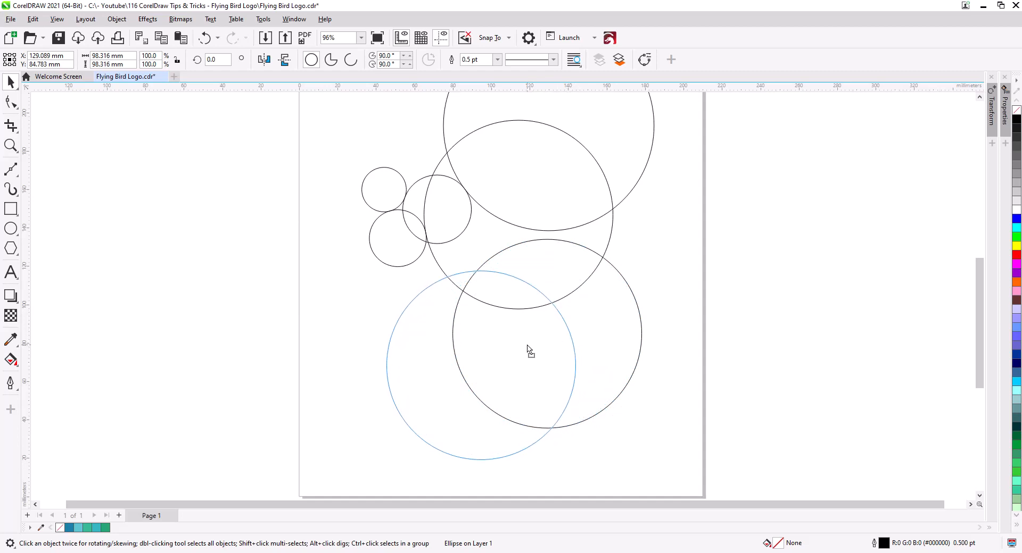
{"action": "left_click_drag", "start_coordinate": [527, 346], "coordinate": [535, 367]}
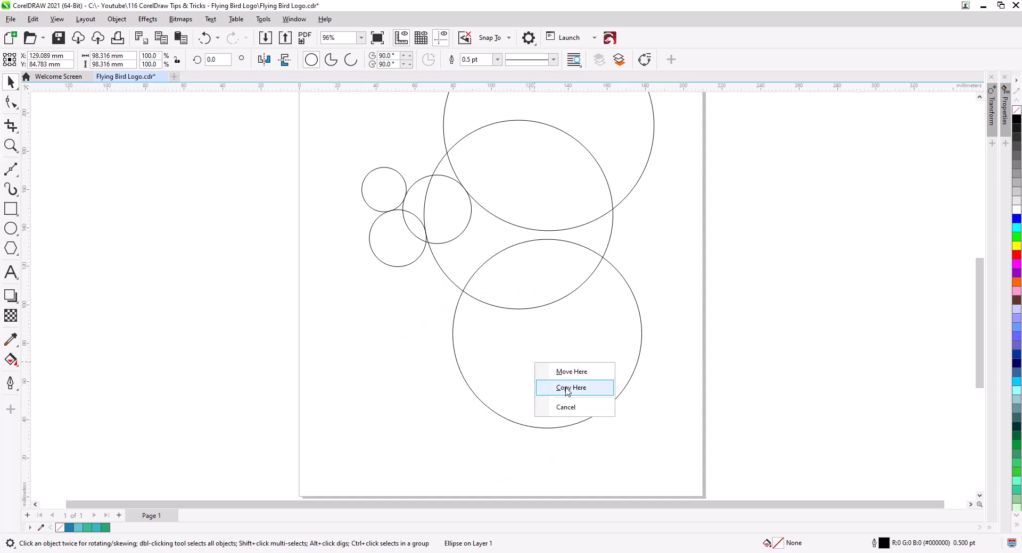
{"action": "left_click", "coordinate": [559, 388]}
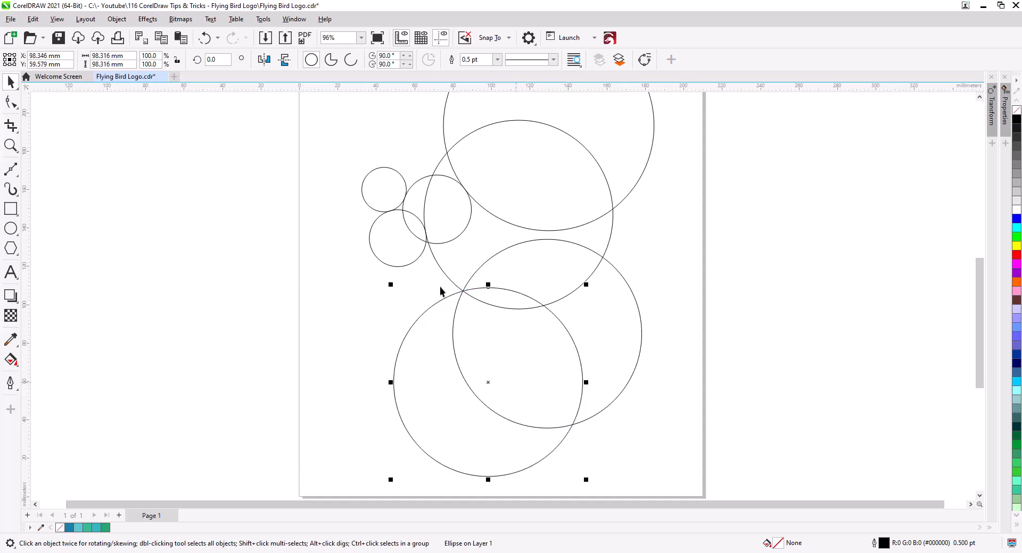
- Copy the 29.6 mm circle between the upper arcs of the two lower large circles and fit it to both at about 29.9 mm
{"action": "left_click_drag", "start_coordinate": [403, 256], "coordinate": [540, 286]}
{"action": "left_click", "coordinate": [554, 314]}
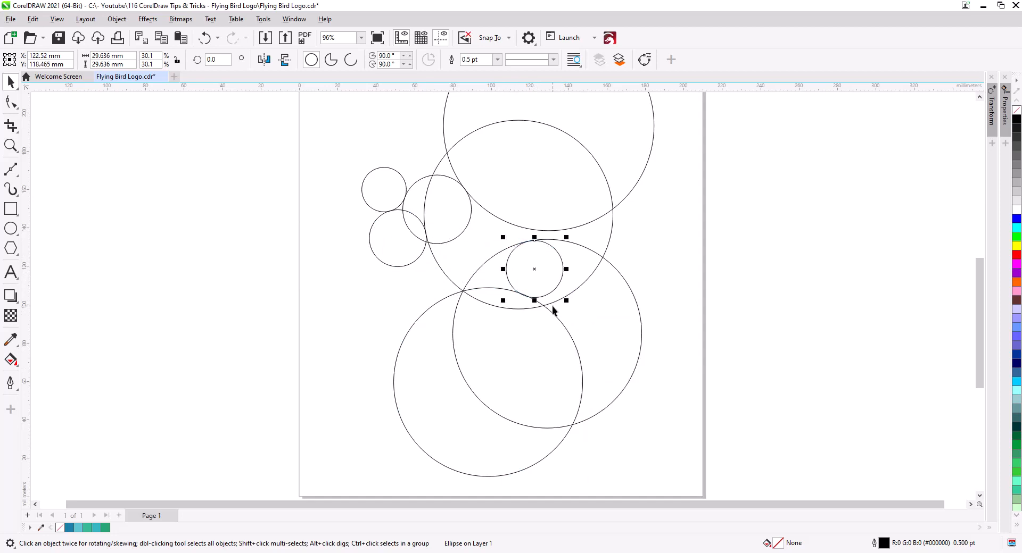
{"action": "scroll", "coordinate": [546, 297], "scroll_direction": "up", "scroll_amount": 3}
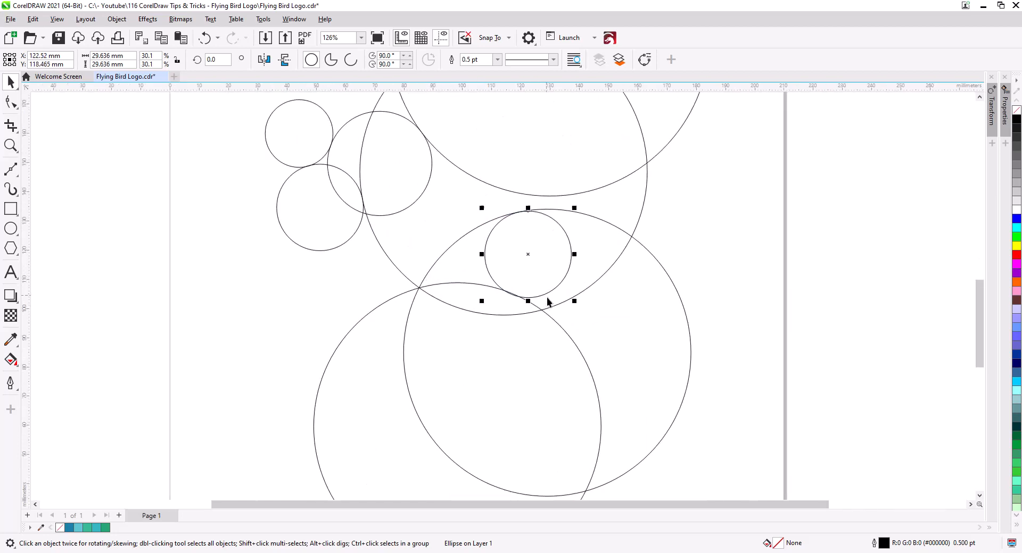
{"action": "left_click_drag", "start_coordinate": [547, 297], "coordinate": [545, 353]}
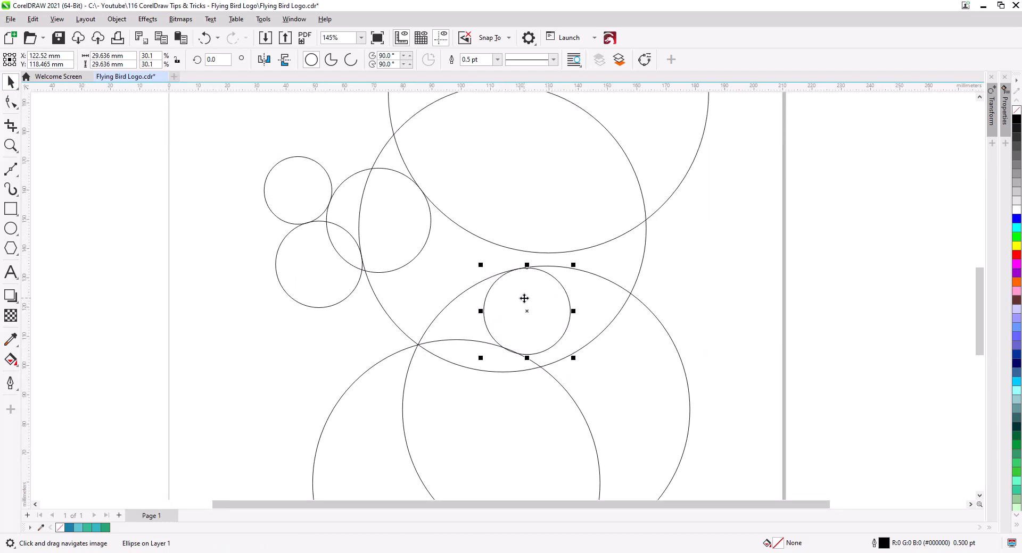
{"action": "scroll", "coordinate": [524, 300], "scroll_direction": "up", "scroll_amount": 8}
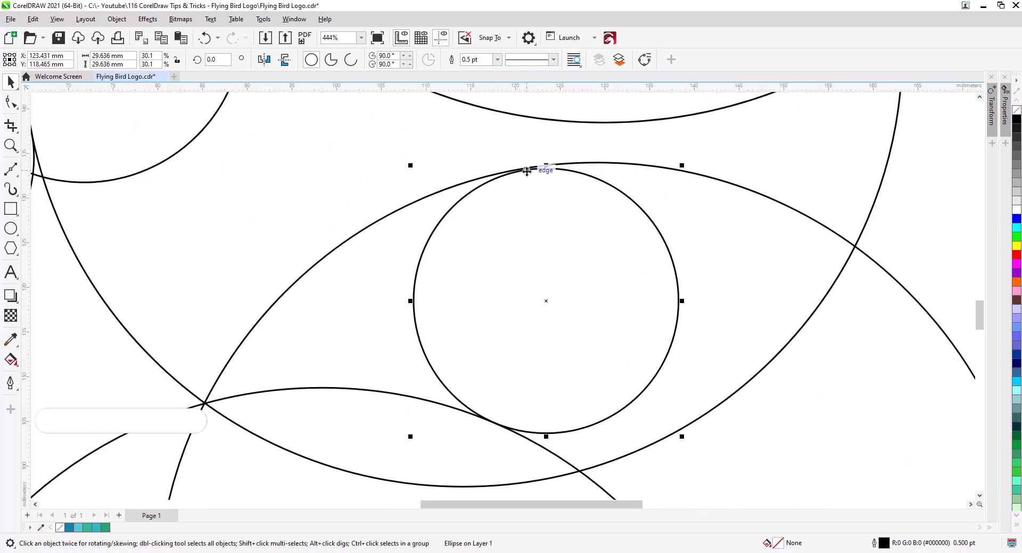
{"action": "left_click_drag", "start_coordinate": [526, 170], "coordinate": [523, 171]}
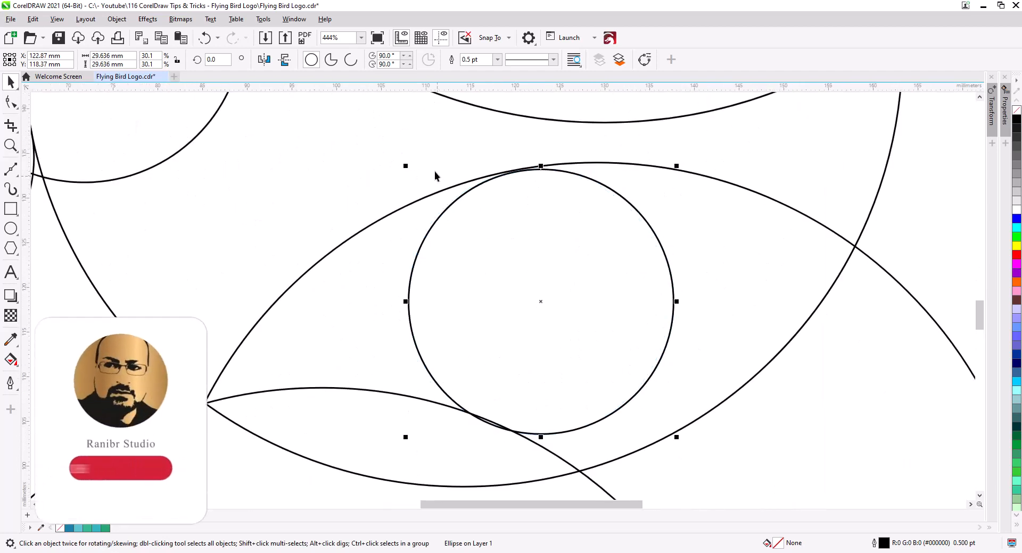
{"action": "left_click_drag", "start_coordinate": [676, 166], "coordinate": [677, 165]}
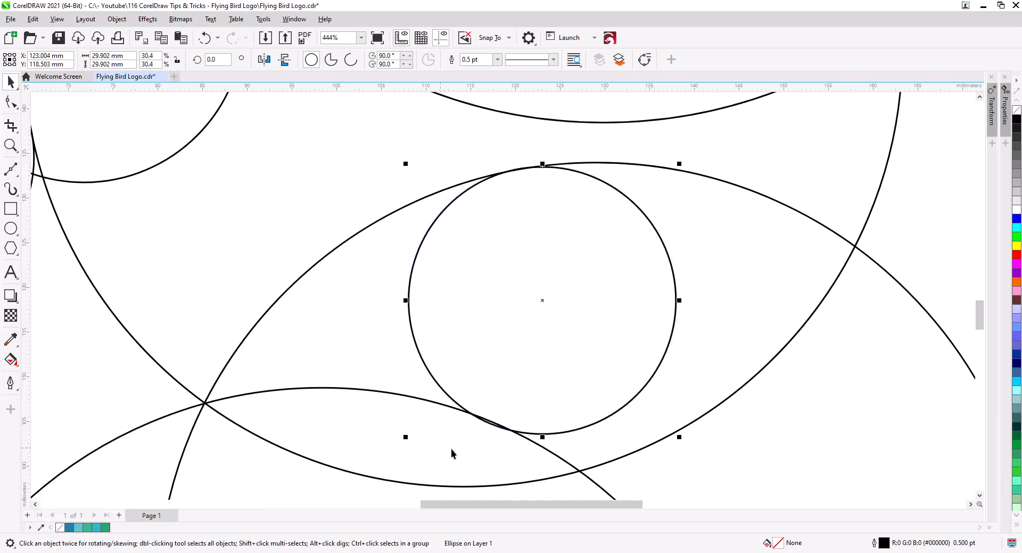
- Shift the lowest large circle slightly right and down, centring it at about X 101.4 mm, Y 58.6 mm
{"action": "left_click_drag", "start_coordinate": [451, 454], "coordinate": [436, 269]}
{"action": "scroll", "coordinate": [459, 301], "scroll_direction": "down", "scroll_amount": 5}
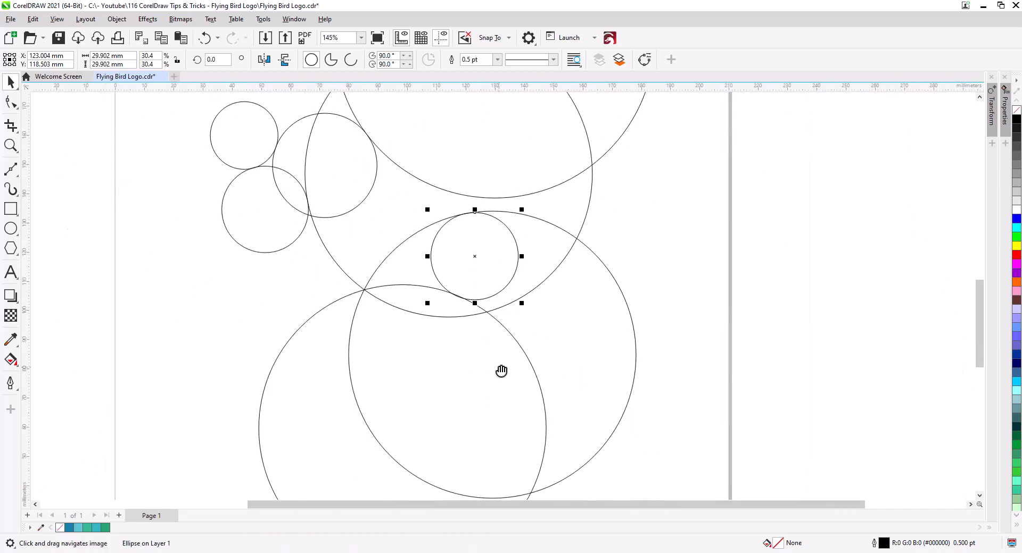
{"action": "left_click_drag", "start_coordinate": [501, 371], "coordinate": [490, 349]}
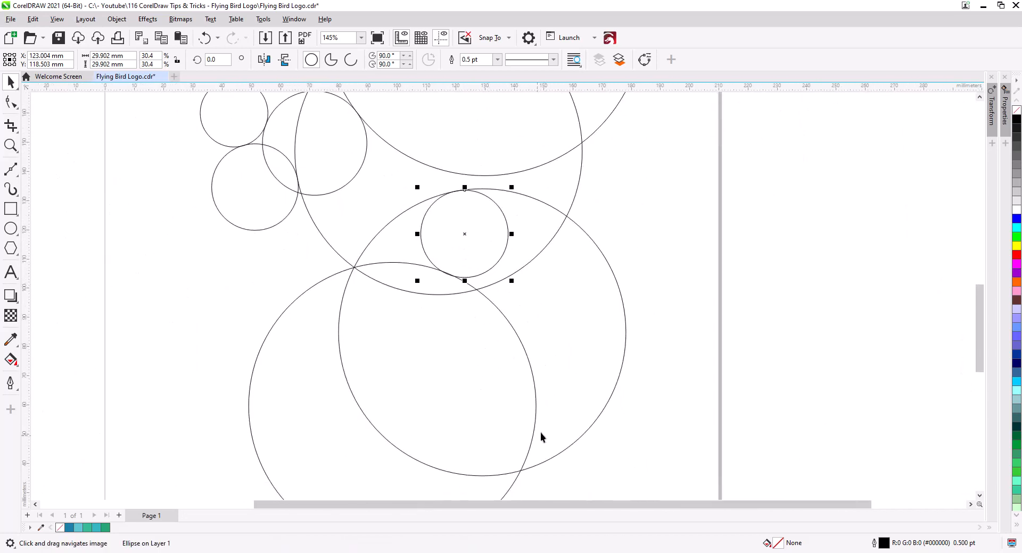
{"action": "scroll", "coordinate": [511, 378], "scroll_direction": "down", "scroll_amount": 1}
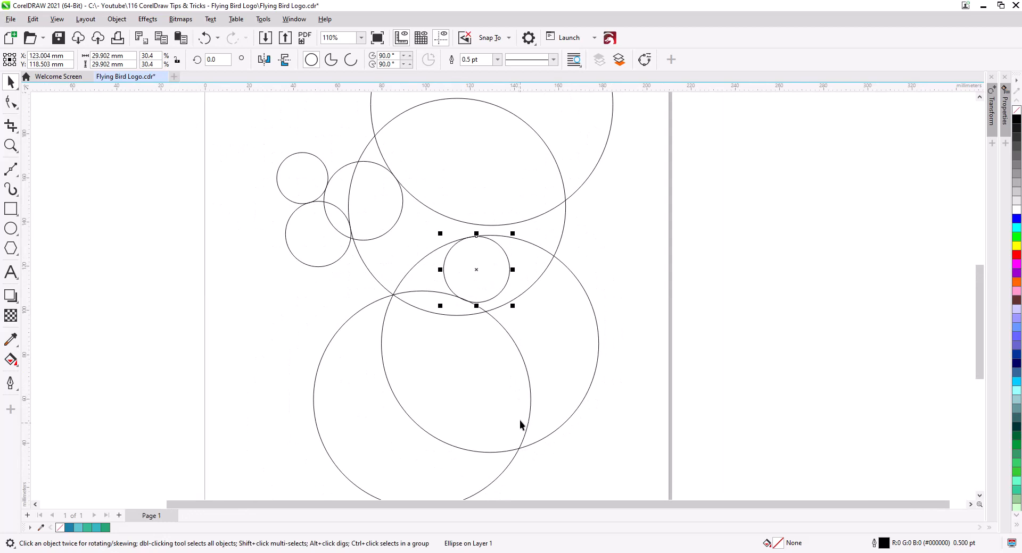
{"action": "left_click_drag", "start_coordinate": [529, 421], "coordinate": [558, 417]}
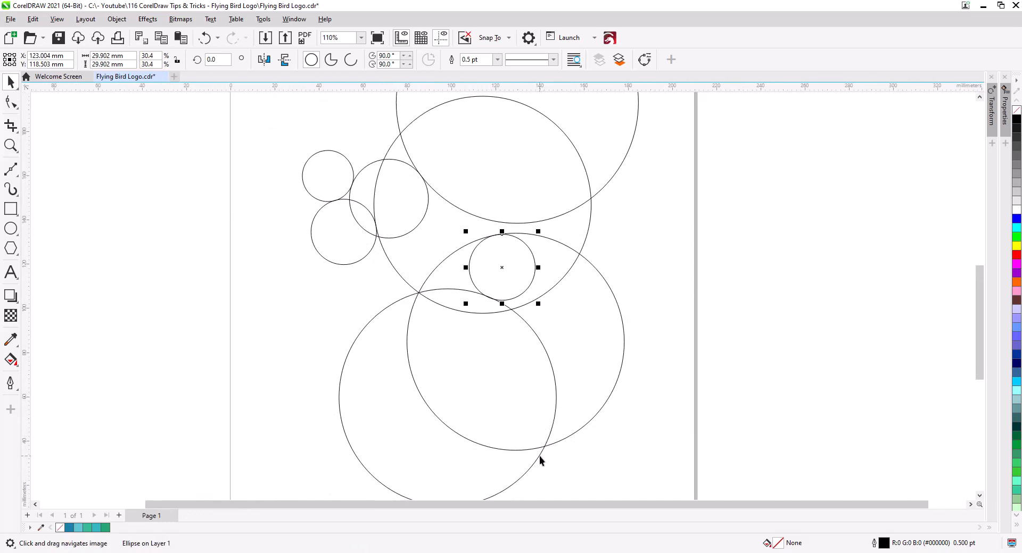
{"action": "left_click_drag", "start_coordinate": [539, 457], "coordinate": [546, 458]}
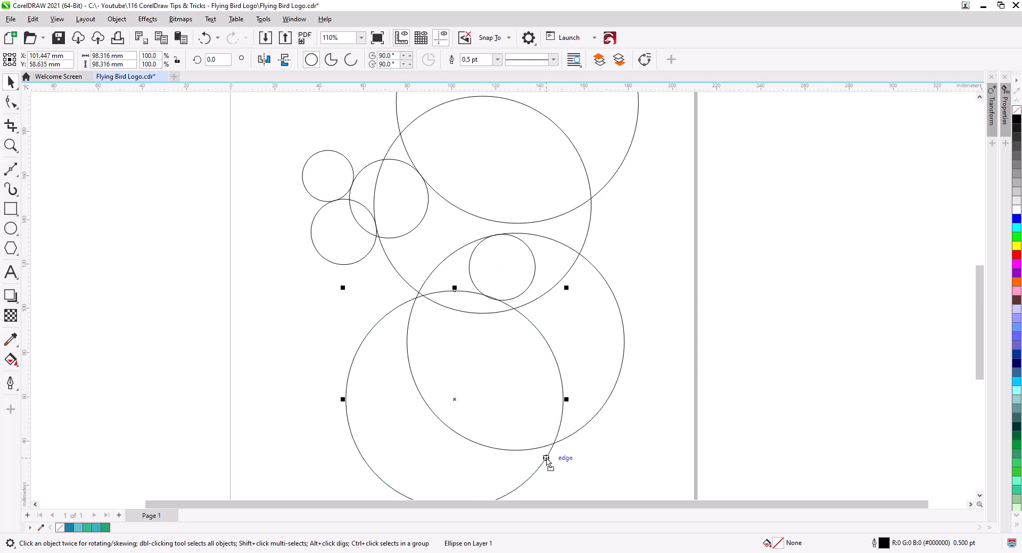
{"action": "scroll", "coordinate": [502, 305], "scroll_direction": "up", "scroll_amount": 1}
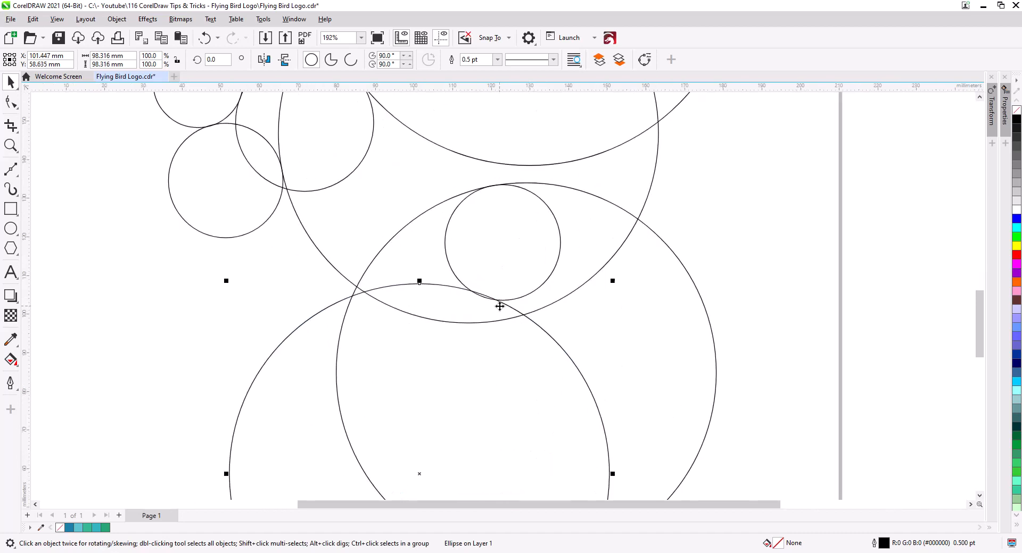
{"action": "scroll", "coordinate": [499, 317], "scroll_direction": "down", "scroll_amount": 1}
{"action": "left_click_drag", "start_coordinate": [512, 366], "coordinate": [482, 330]}
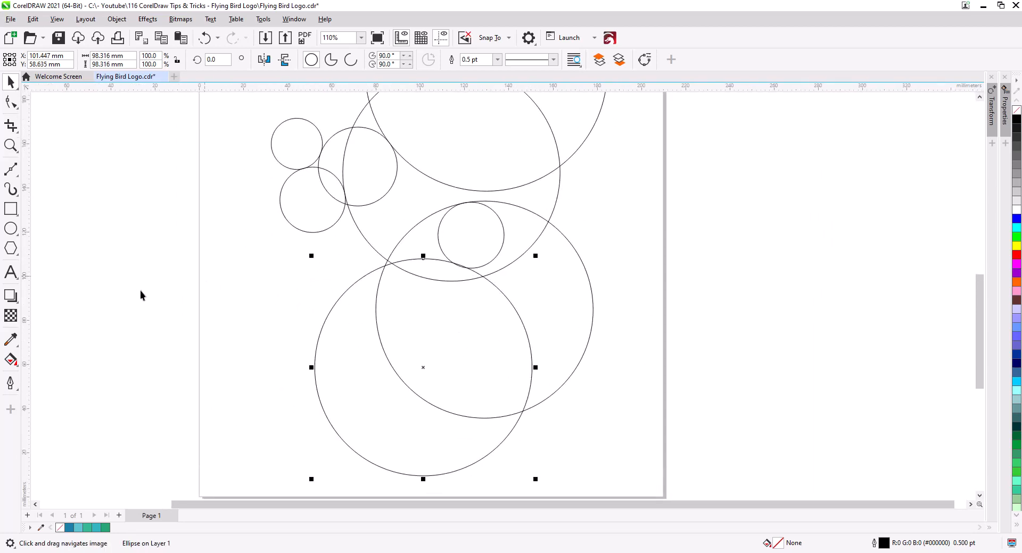
- Use Smart Fill in green with a hairline outline on the small inner circle and the adjoining crescent regions between the lower circles
{"action": "left_click", "coordinate": [11, 360]}
{"action": "left_click", "coordinate": [53, 375]}
{"action": "left_click", "coordinate": [466, 238]}
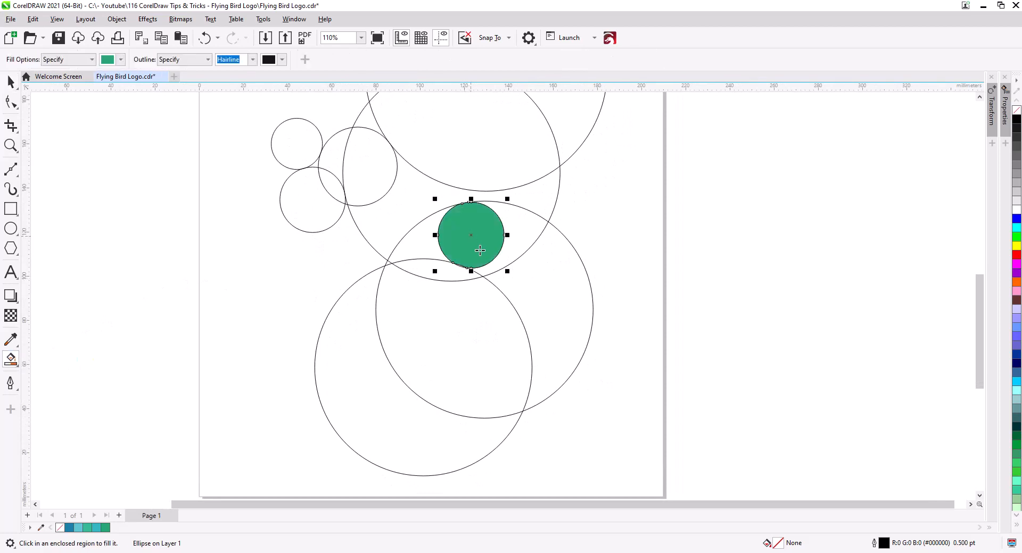
{"action": "left_click", "coordinate": [521, 230]}
{"action": "left_click", "coordinate": [538, 305]}
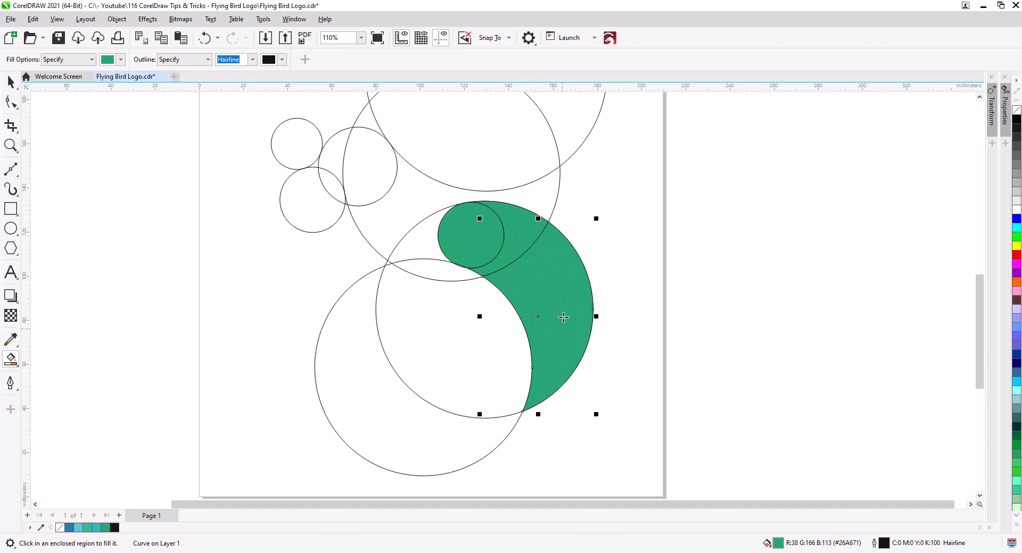
{"action": "left_click", "coordinate": [10, 82]}
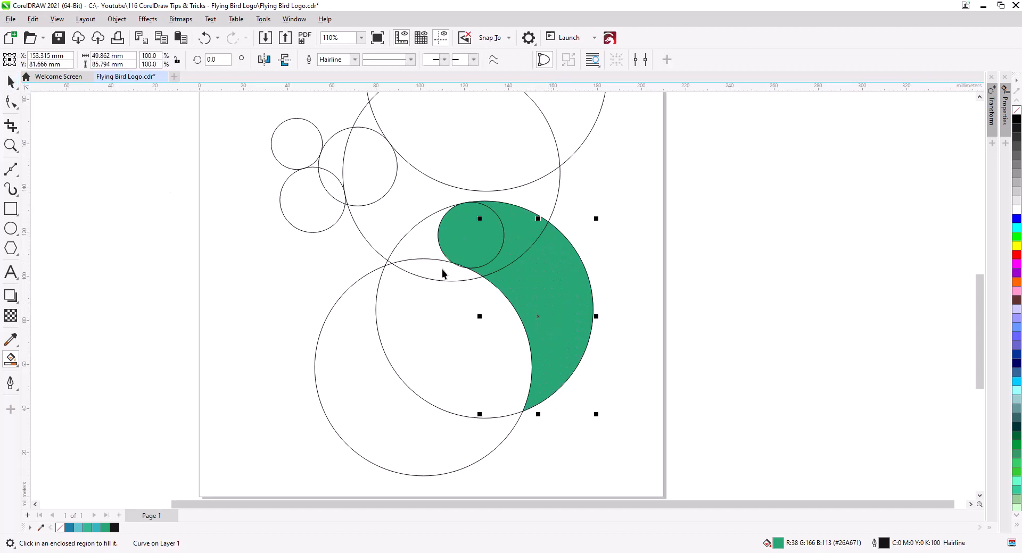
- Weld the green small circle and the two adjoining green crescent pieces into a single tail shape
{"action": "left_click", "coordinate": [472, 237], "text": "shift"}
{"action": "left_click", "coordinate": [472, 237], "text": "shift"}
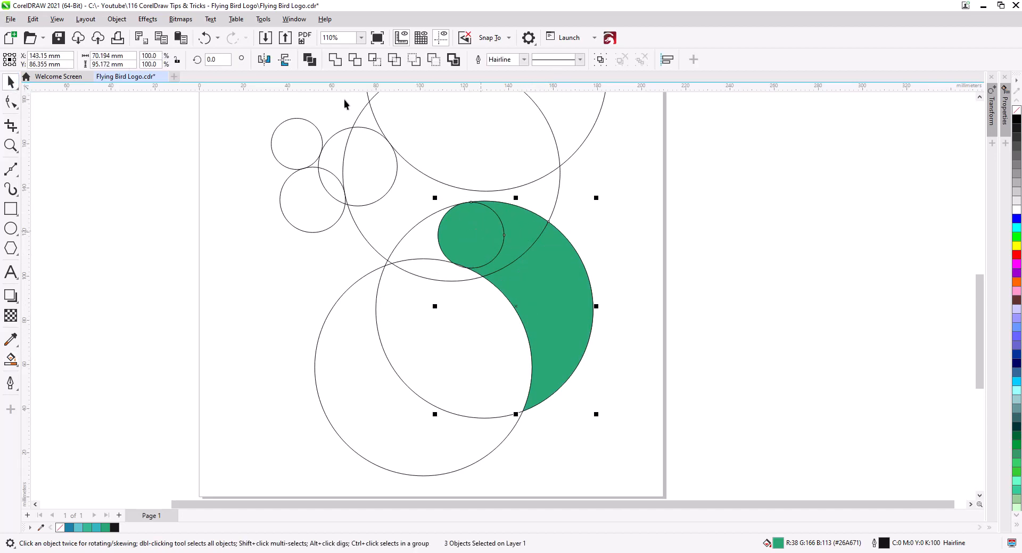
{"action": "left_click", "coordinate": [335, 59]}
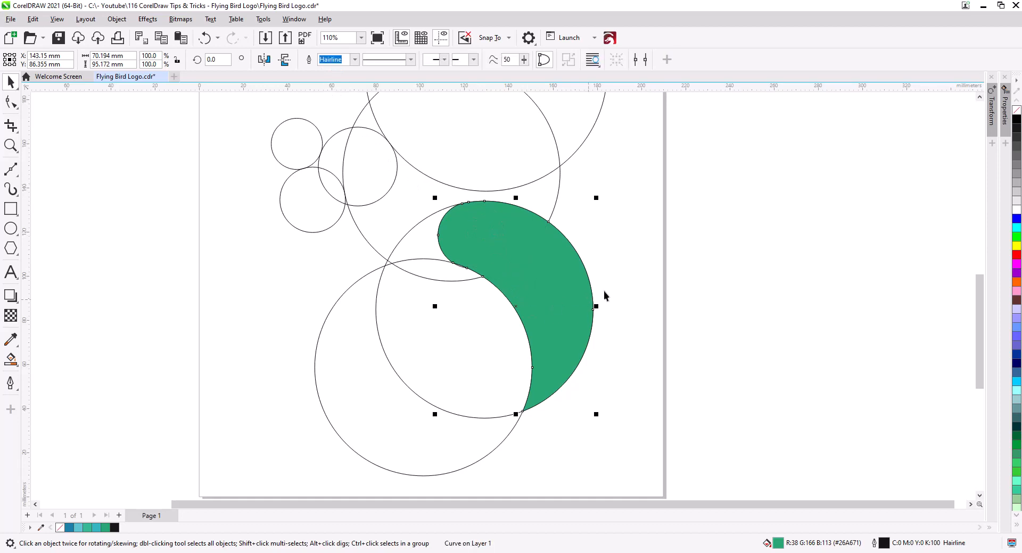
{"action": "left_click", "coordinate": [601, 293]}
- Delete the surplus nodes on the green tail shape where its rounded tip meets the upper and lower arcs
{"action": "left_click", "coordinate": [569, 296]}
{"action": "left_click", "coordinate": [11, 102]}
{"action": "scroll", "coordinate": [484, 239], "scroll_direction": "up", "scroll_amount": 5}
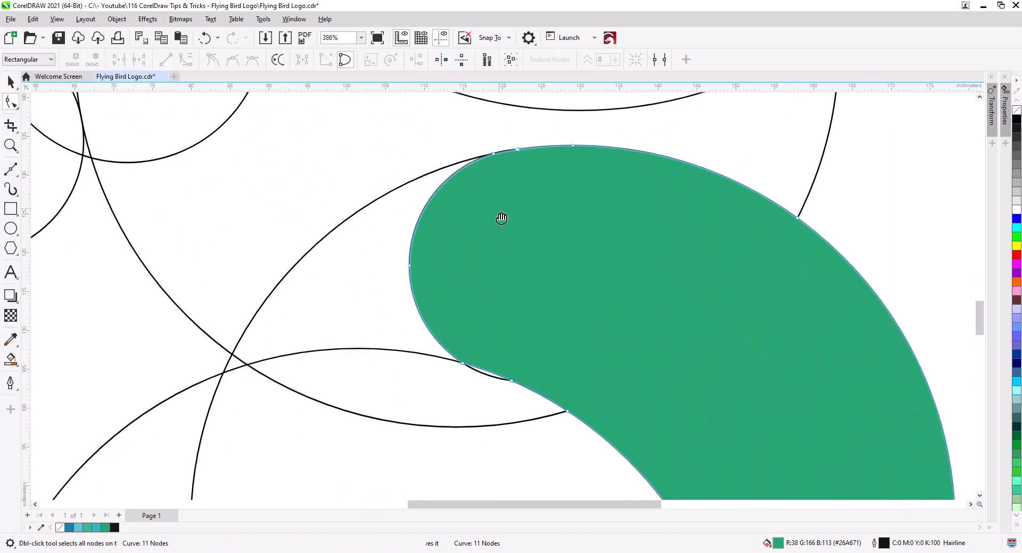
{"action": "left_click_drag", "start_coordinate": [508, 174], "coordinate": [526, 201]}
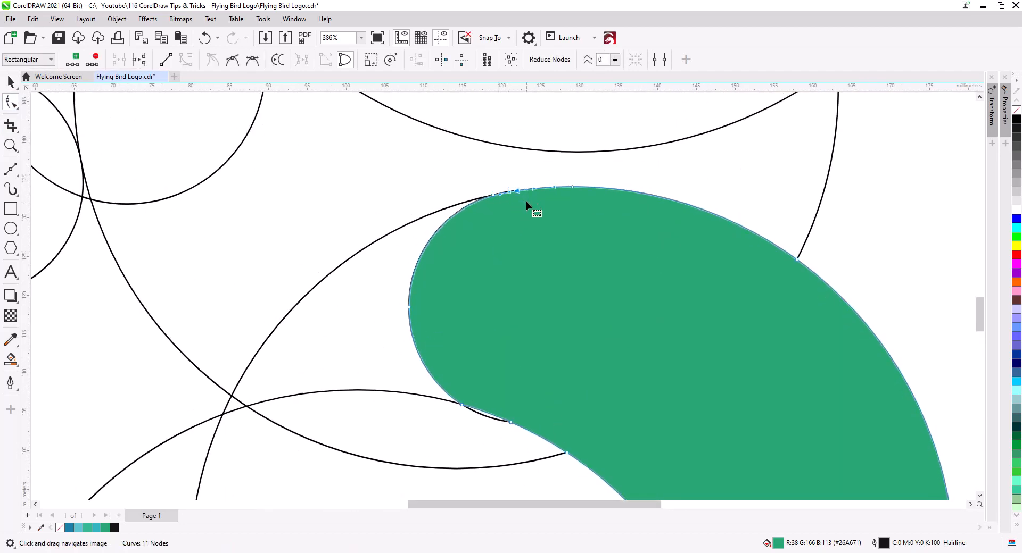
{"action": "key", "text": "Delete"}
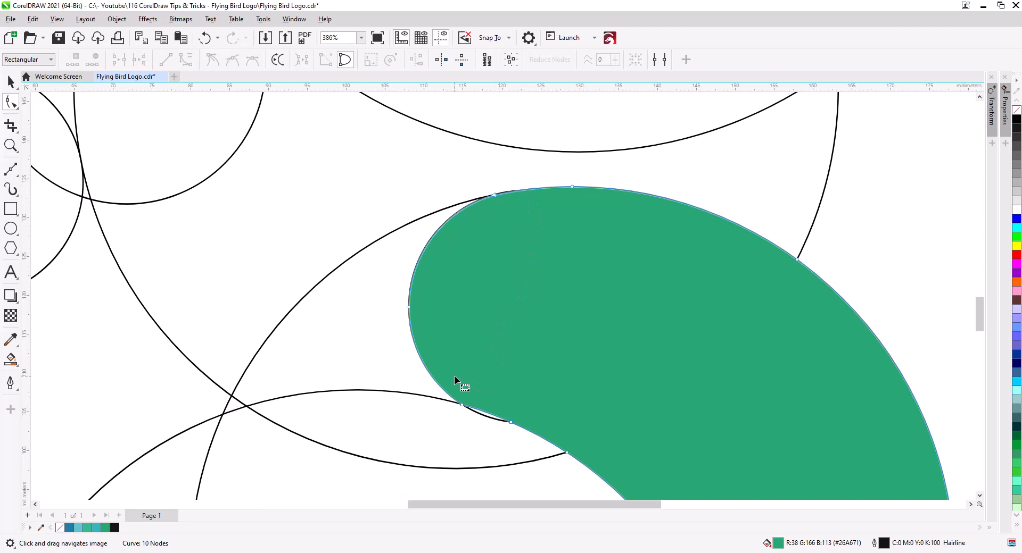
{"action": "left_click_drag", "start_coordinate": [463, 390], "coordinate": [486, 432]}
{"action": "key", "text": "Delete"}
{"action": "scroll", "coordinate": [392, 315], "scroll_direction": "down", "scroll_amount": 6}
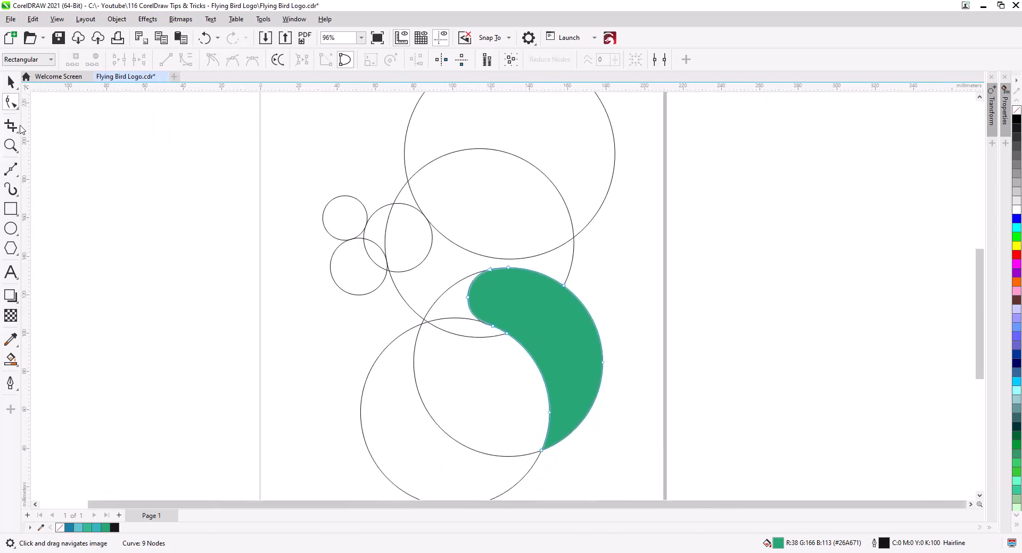
{"action": "left_click", "coordinate": [11, 81]}
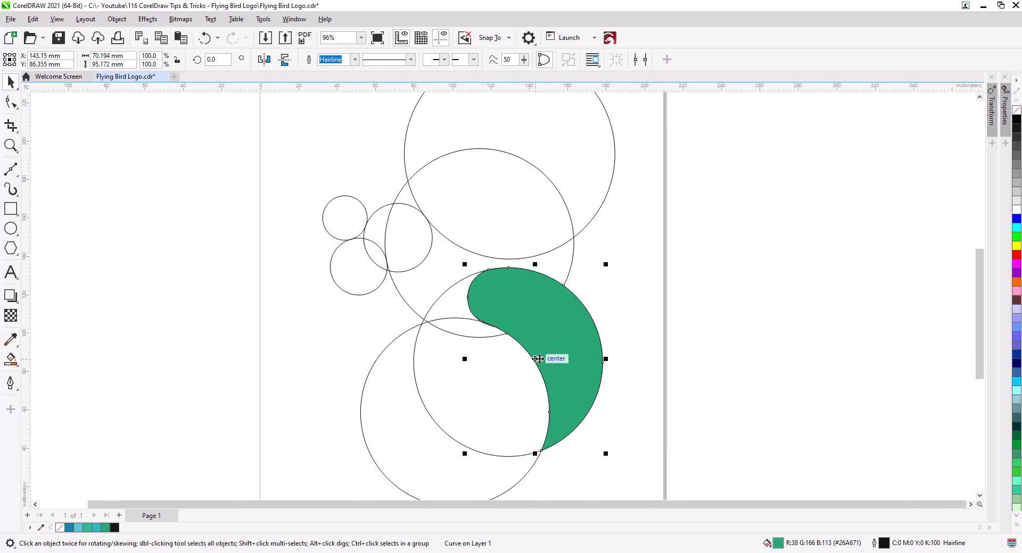
- Move the lowest large circle up against the green shape's rounded tip, centring it at about X 147.9 mm, Y 141.9 mm
{"action": "left_click", "coordinate": [431, 383]}
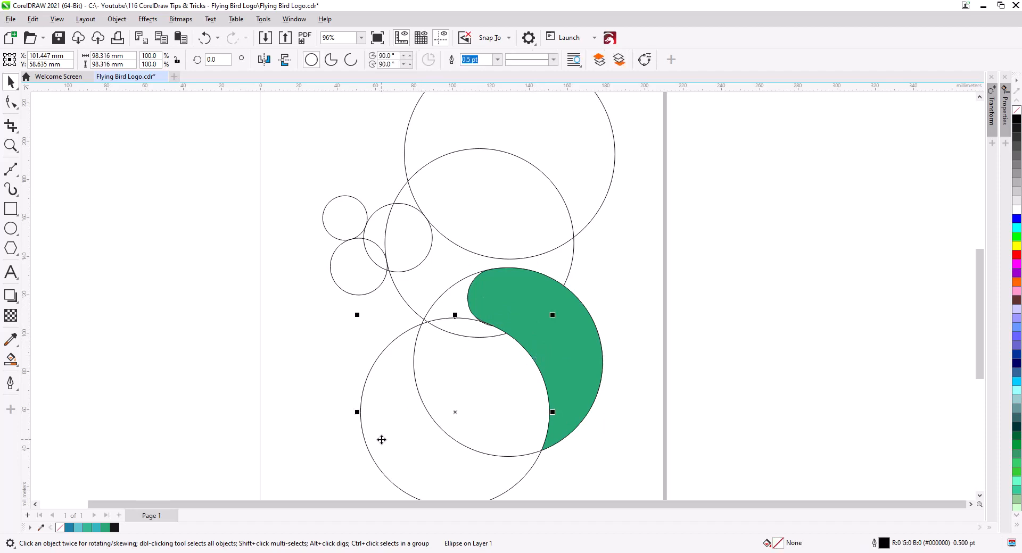
{"action": "left_click_drag", "start_coordinate": [382, 440], "coordinate": [473, 281]}
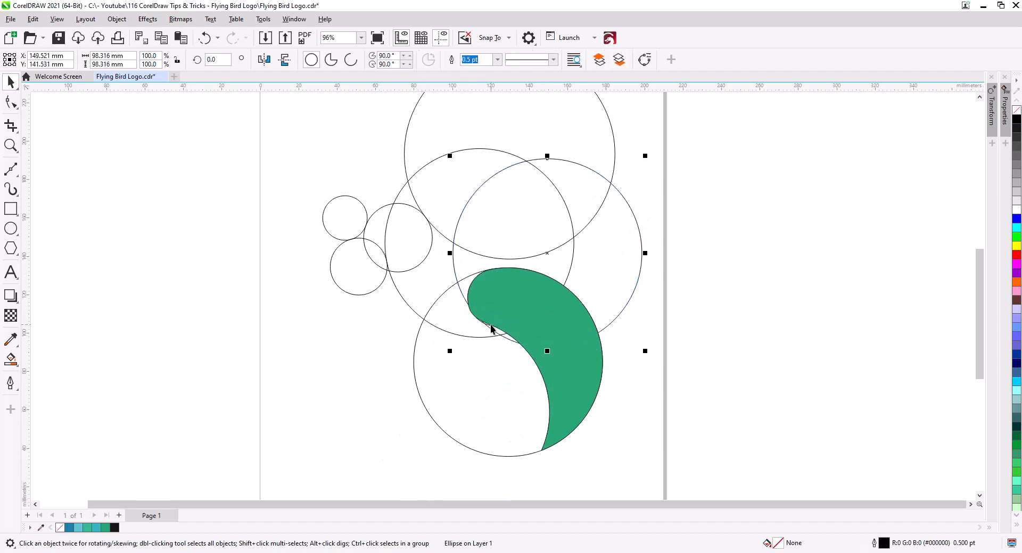
{"action": "scroll", "coordinate": [492, 318], "scroll_direction": "up", "scroll_amount": 2}
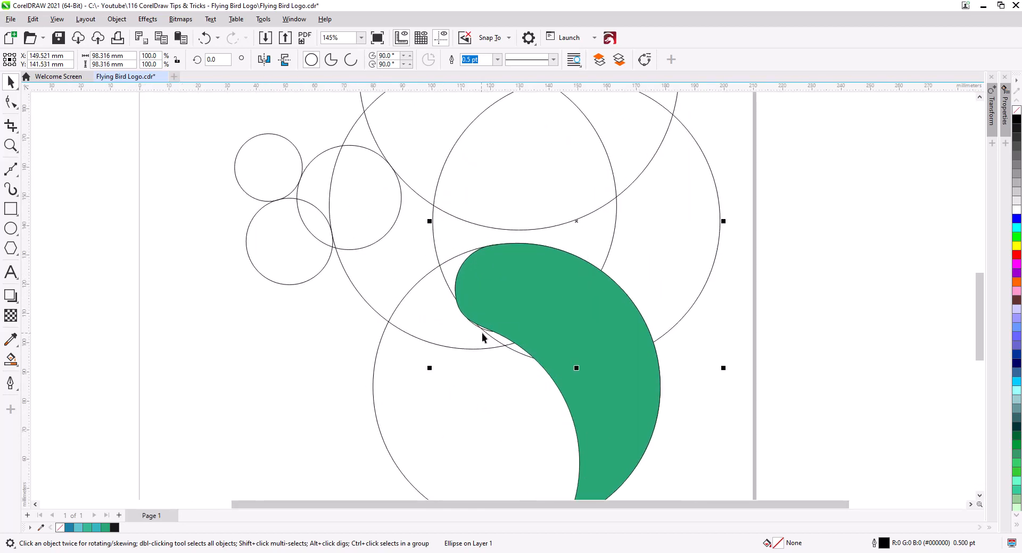
{"action": "left_click_drag", "start_coordinate": [483, 334], "coordinate": [461, 314]}
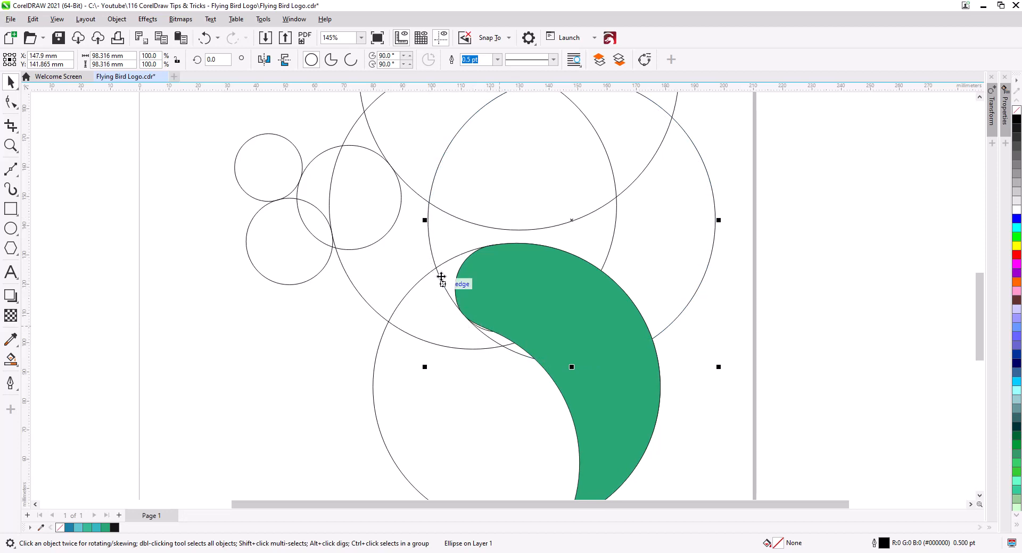
- Delete the remaining lower large circle and Smart Fill in green the region above the tail, beneath the top large circle
{"action": "left_click", "coordinate": [423, 394]}
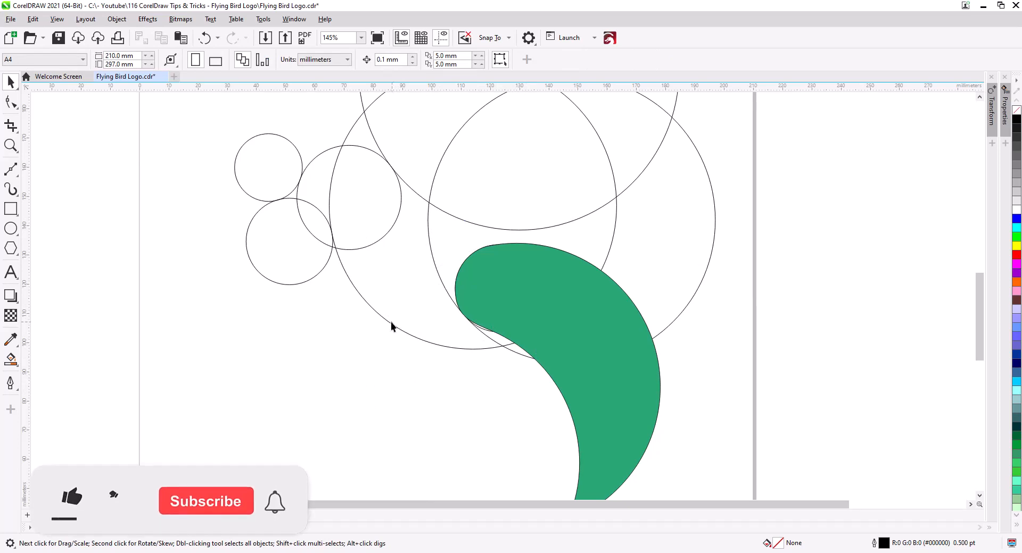
{"action": "left_click", "coordinate": [11, 360]}
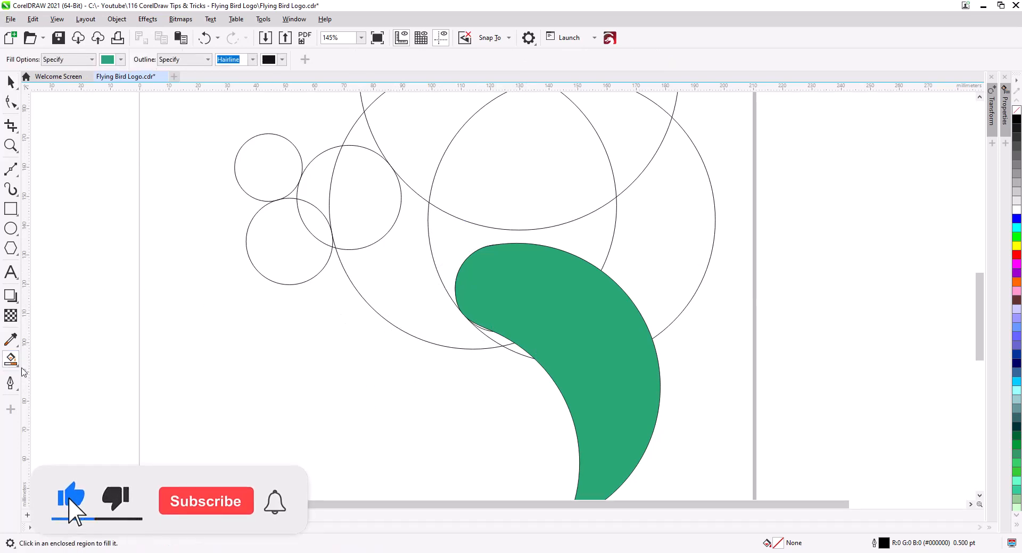
{"action": "left_click", "coordinate": [441, 264]}
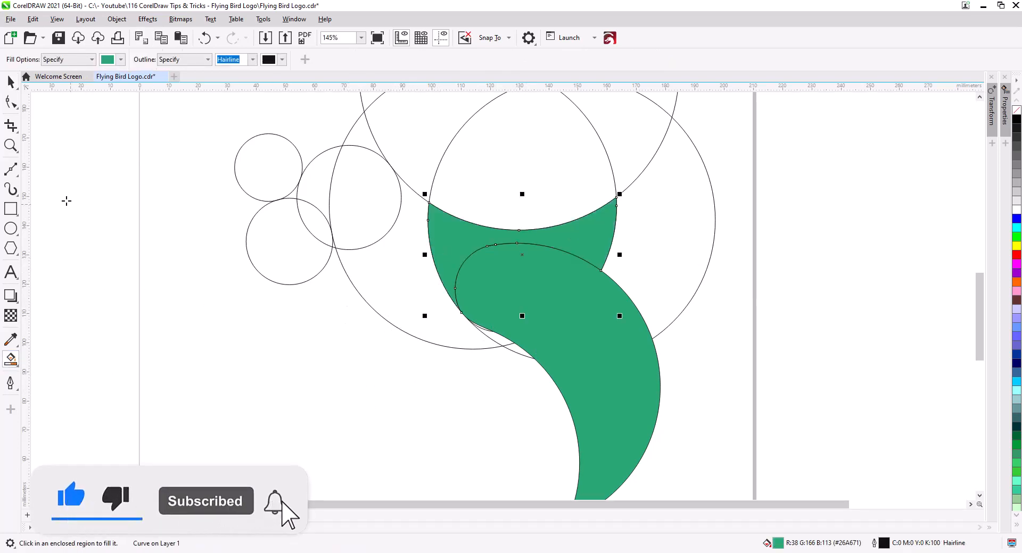
{"action": "left_click", "coordinate": [12, 85]}
{"action": "left_click", "coordinate": [226, 301]}
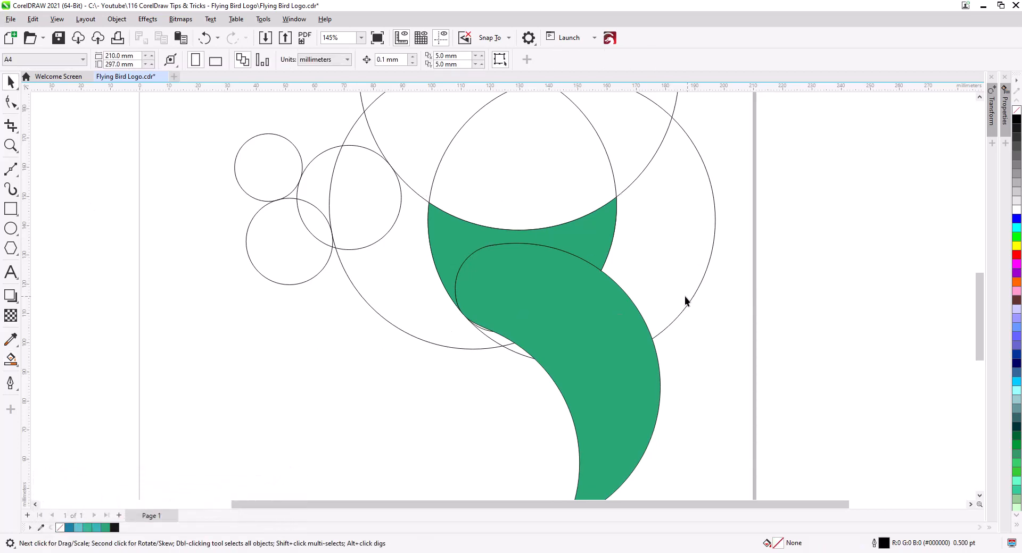
- Delete the relocated 98.3 mm circle and the small circle hidden behind the tail's rounded tip
{"action": "left_click", "coordinate": [638, 337]}
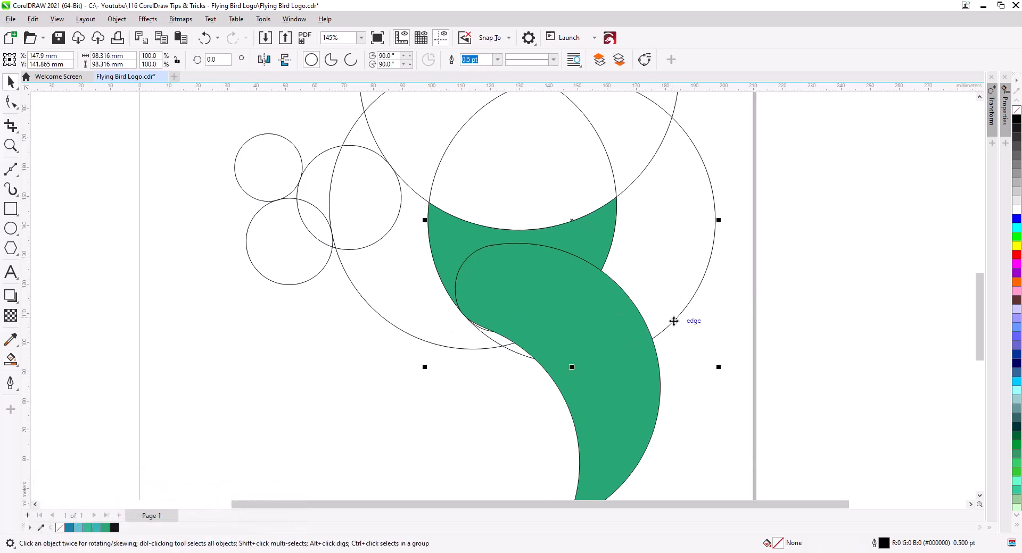
{"action": "left_click", "coordinate": [511, 352]}
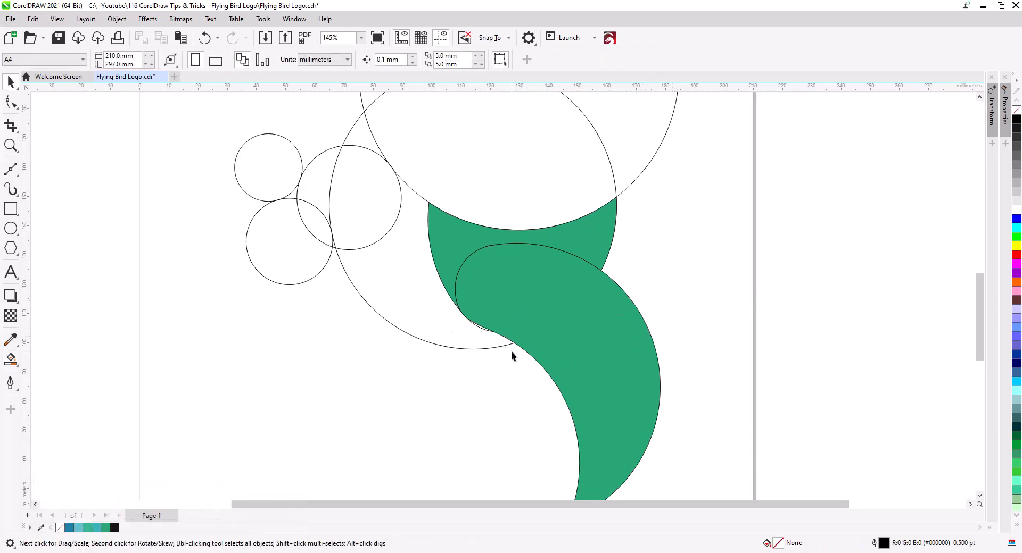
{"action": "left_click", "coordinate": [481, 328]}
{"action": "left_click", "coordinate": [480, 362]}
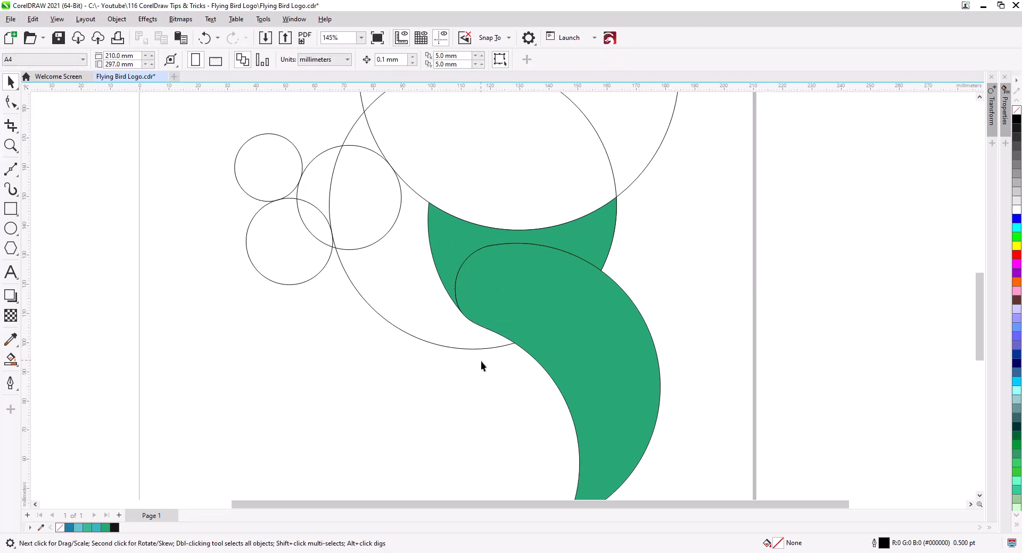
- Weld the green tail and the new green region above it into one shape
{"action": "left_click", "coordinate": [524, 284]}
{"action": "left_click", "coordinate": [454, 265], "text": "shift"}
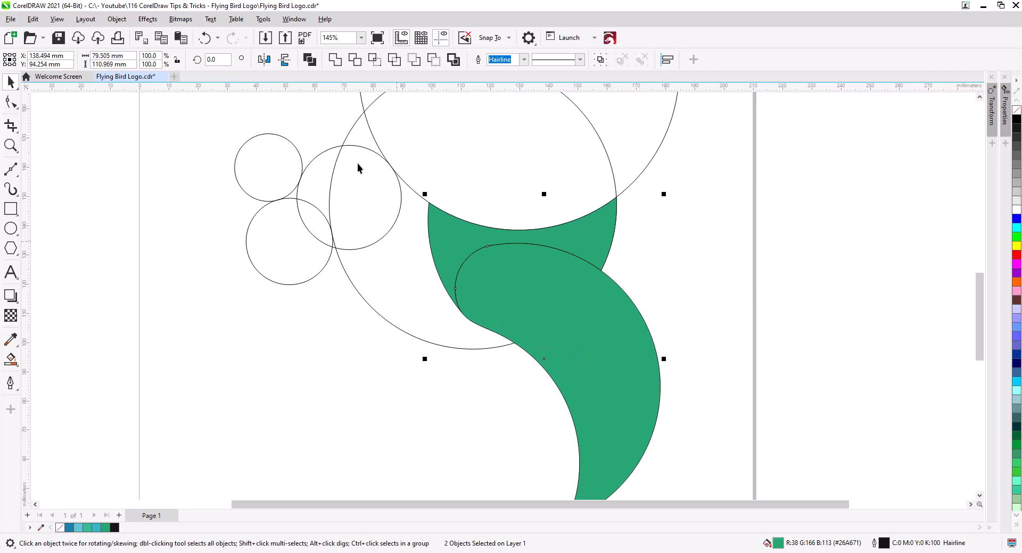
{"action": "left_click", "coordinate": [335, 59]}
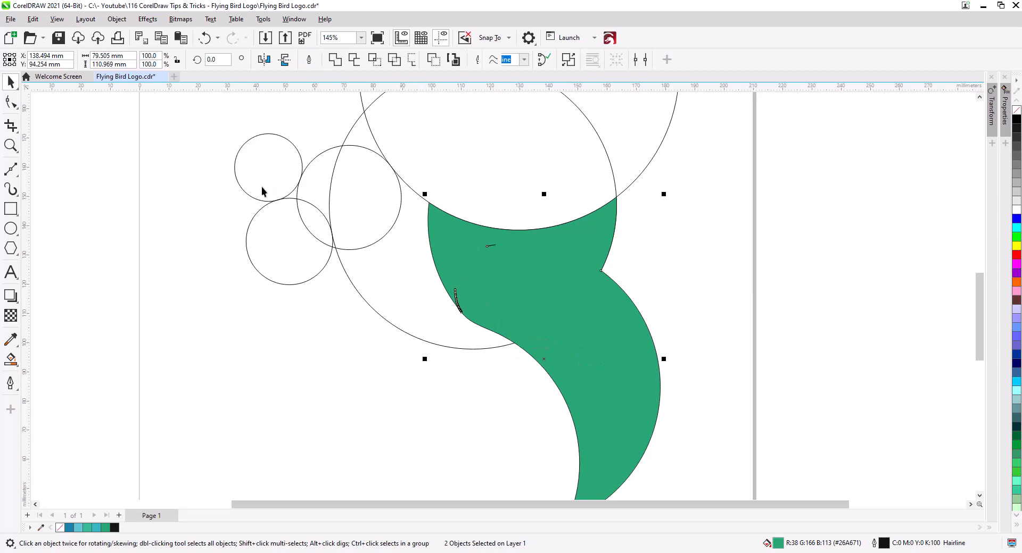
- Delete the stray inner nodes and the excess nodes along the inner curve of the welded green shape
{"action": "left_click", "coordinate": [12, 102]}
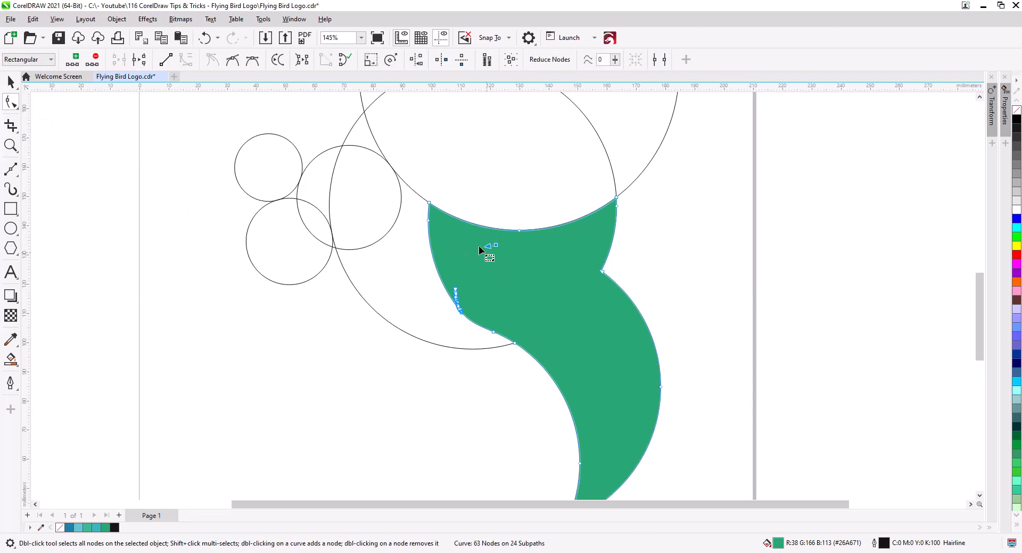
{"action": "key", "text": "Delete"}
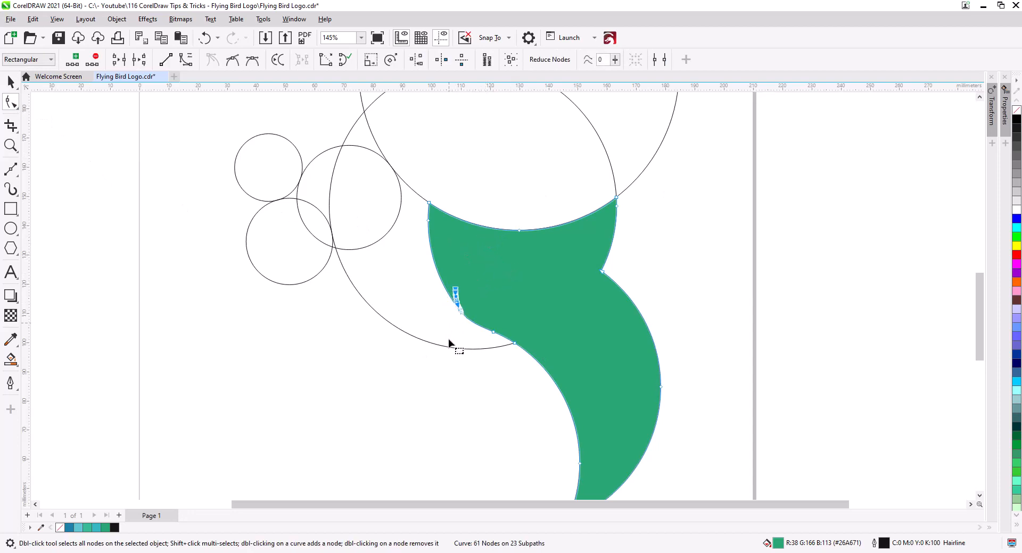
{"action": "key", "text": "Delete"}
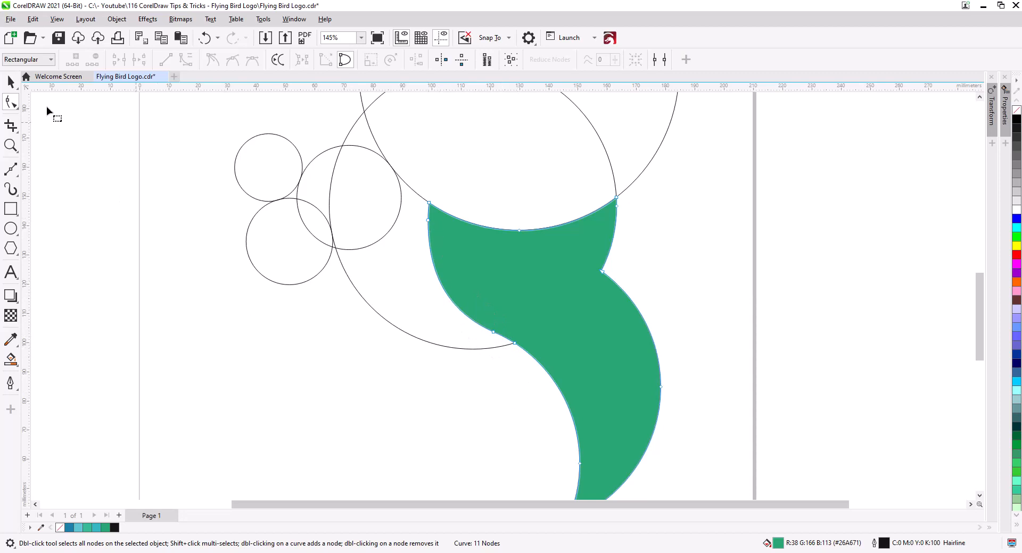
{"action": "left_click", "coordinate": [11, 82]}
{"action": "left_click", "coordinate": [199, 311]}
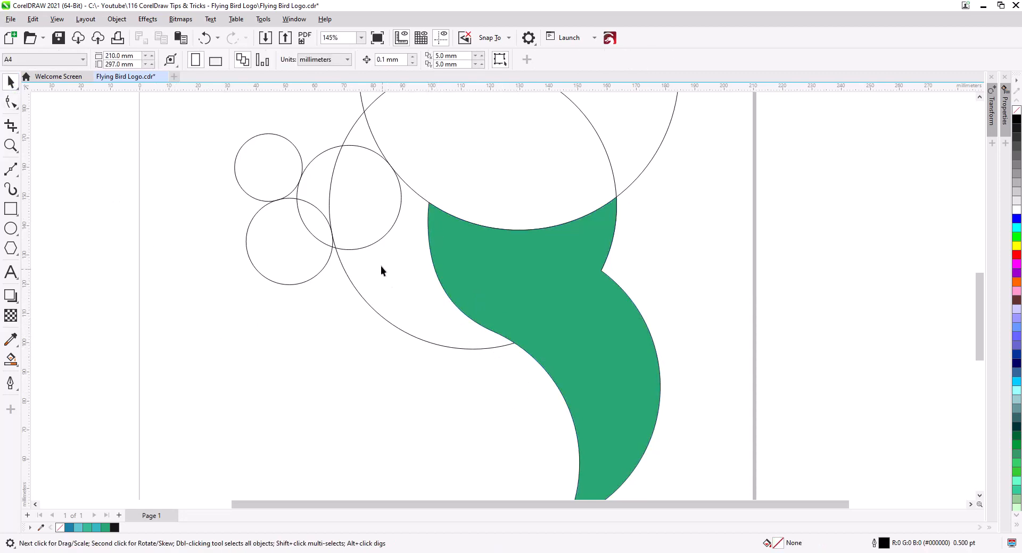
- Use Smart Fill in blue #267EA6 with a hairline outline on the bird's breast, head and beak regions
{"action": "left_click", "coordinate": [11, 359]}
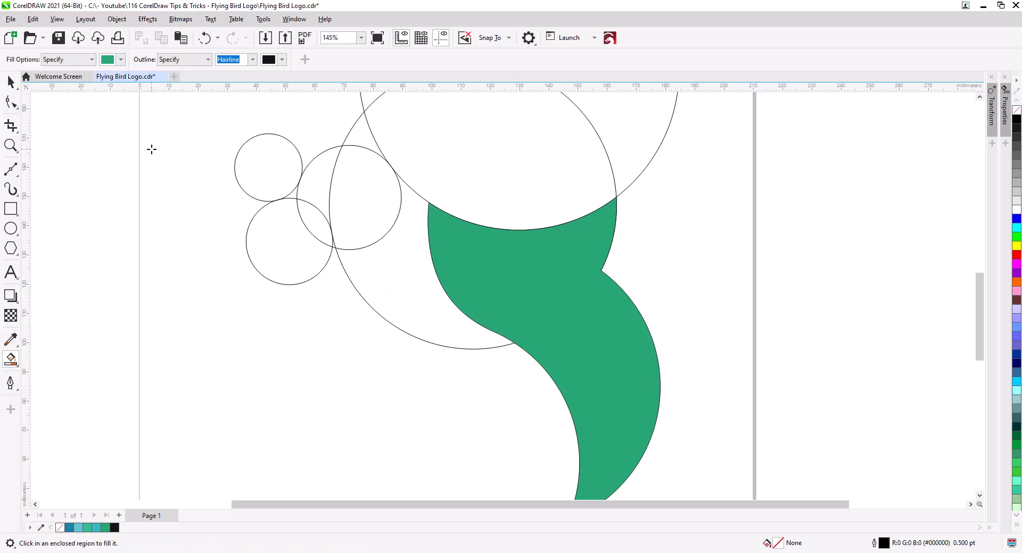
{"action": "left_click", "coordinate": [121, 60]}
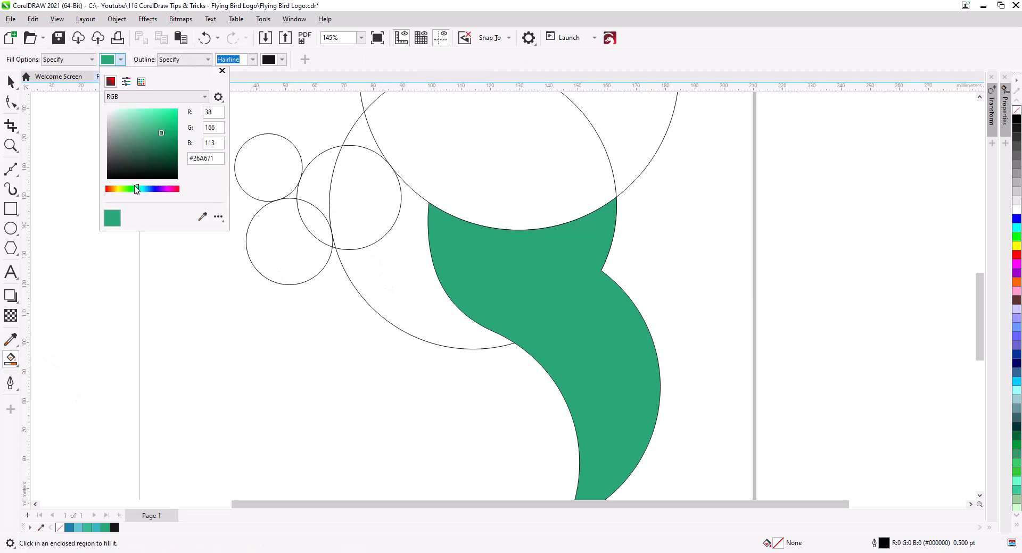
{"action": "left_click", "coordinate": [146, 189]}
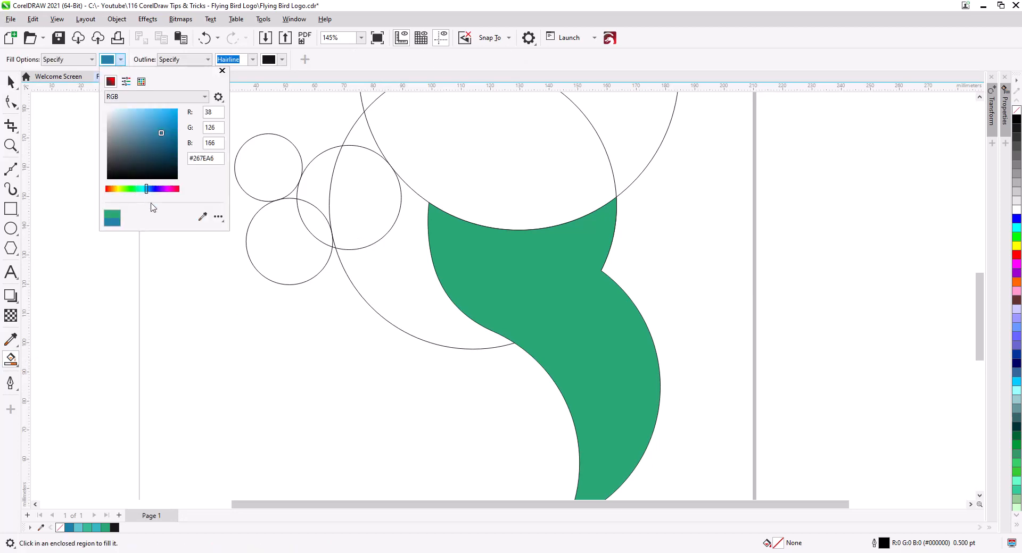
{"action": "left_click", "coordinate": [386, 291]}
{"action": "left_click", "coordinate": [354, 223]}
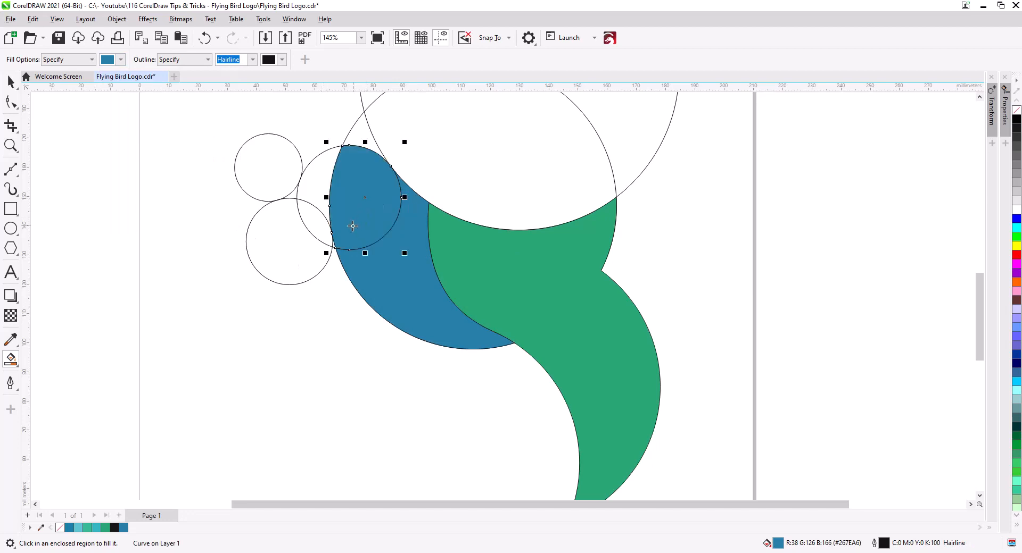
{"action": "left_click", "coordinate": [313, 185]}
{"action": "scroll", "coordinate": [318, 204], "scroll_direction": "up", "scroll_amount": 5}
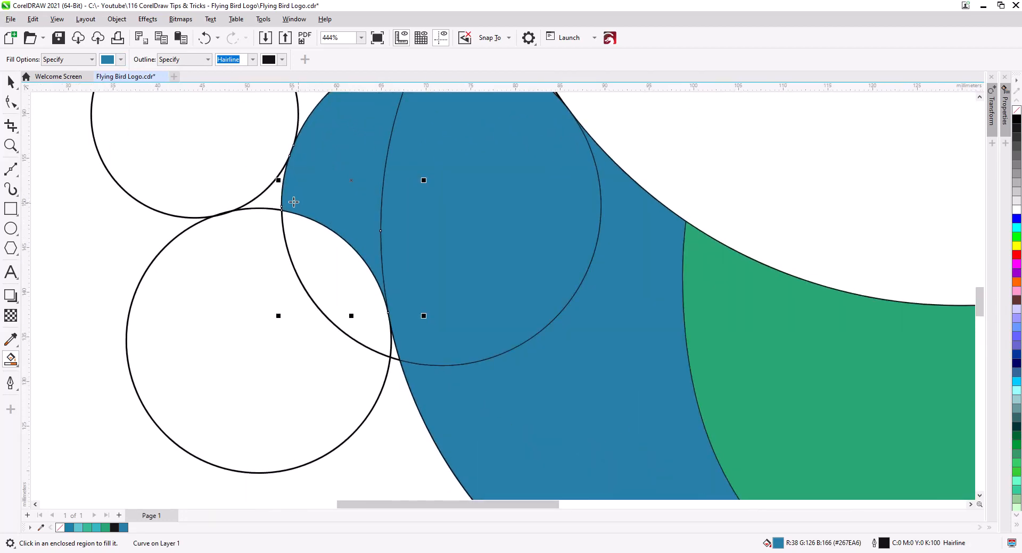
{"action": "left_click", "coordinate": [272, 199]}
{"action": "scroll", "coordinate": [330, 216], "scroll_direction": "down", "scroll_amount": 5}
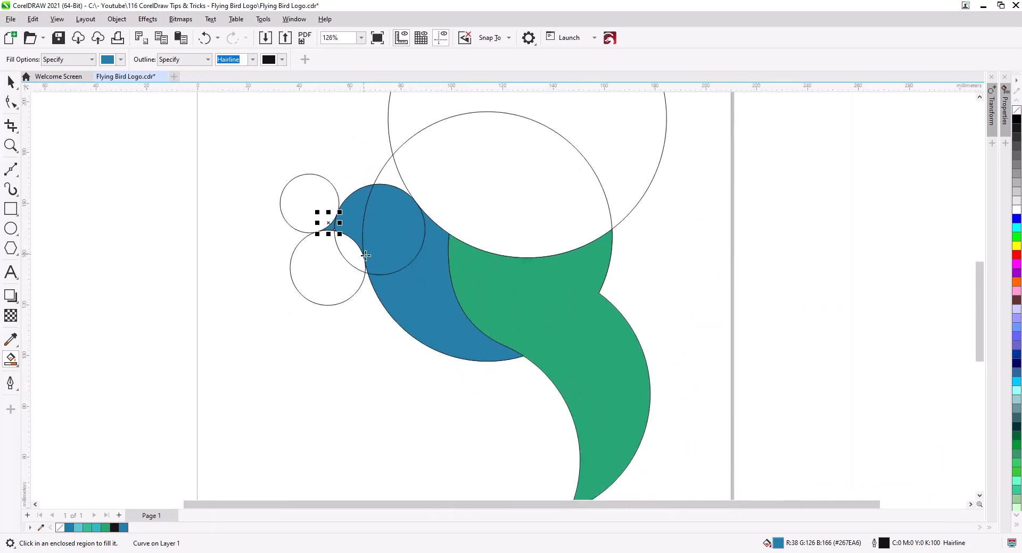
{"action": "left_click", "coordinate": [11, 82]}
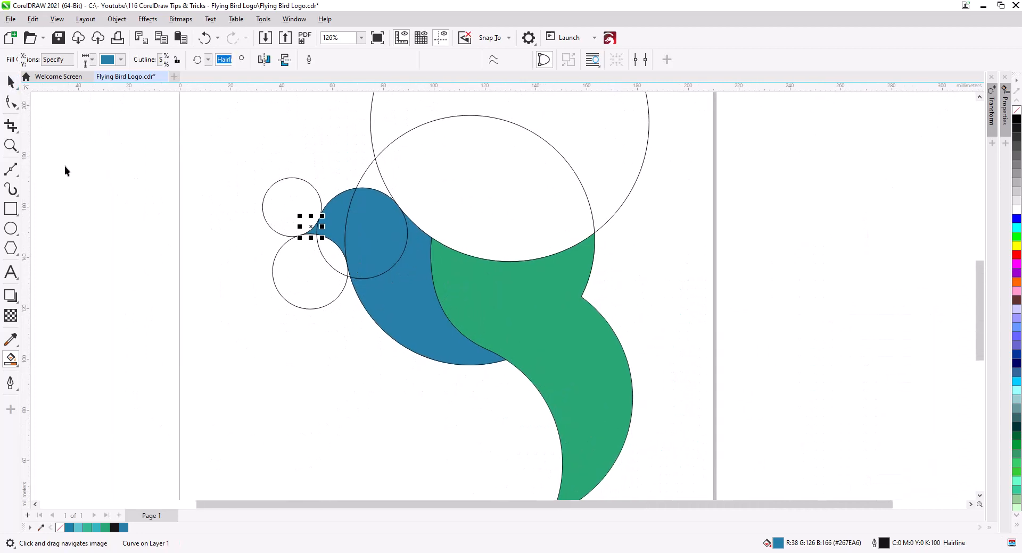
{"action": "left_click", "coordinate": [228, 322]}
- Place a copy of all the artwork and circles beside the page as a backup
{"action": "scroll", "coordinate": [369, 364], "scroll_direction": "down", "scroll_amount": 2}
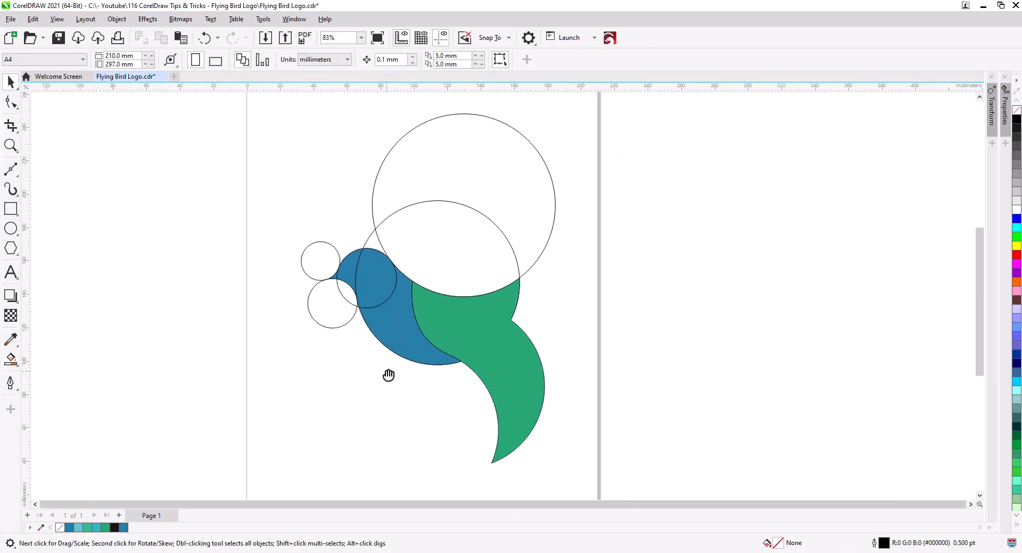
{"action": "left_click_drag", "start_coordinate": [388, 377], "coordinate": [422, 356]}
{"action": "scroll", "coordinate": [432, 363], "scroll_direction": "down", "scroll_amount": 1}
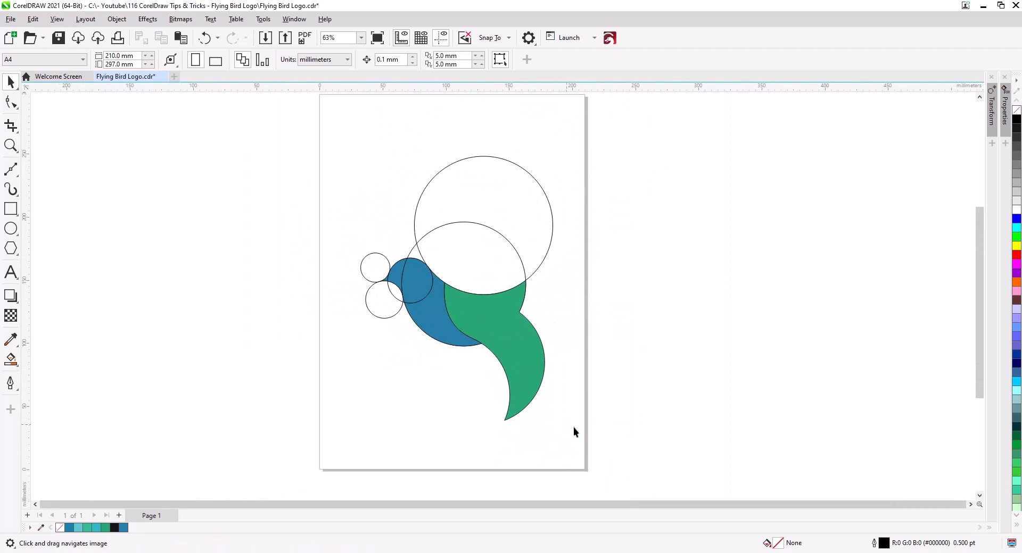
{"action": "left_click_drag", "start_coordinate": [340, 124], "coordinate": [341, 126]}
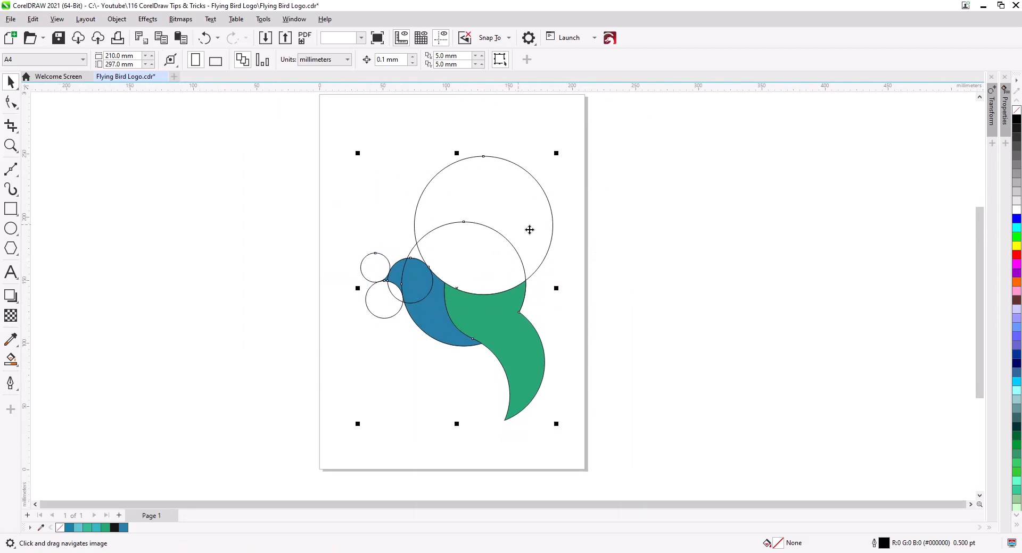
{"action": "left_click_drag", "start_coordinate": [529, 229], "coordinate": [254, 230]}
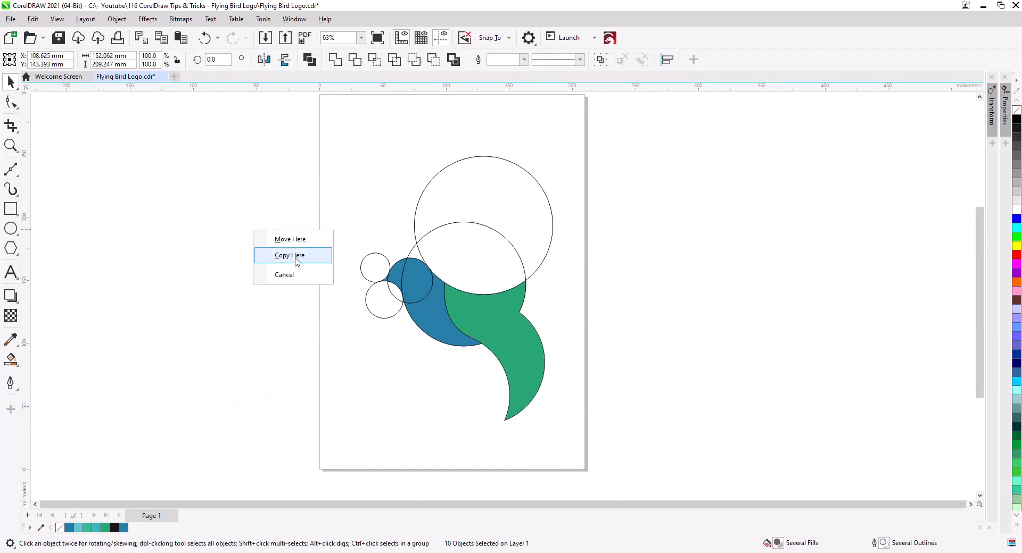
{"action": "left_click", "coordinate": [296, 261]}
{"action": "left_click", "coordinate": [382, 357]}
- Copy the green tail shape beneath the body, scale the copy to about 79.7% and rotate it to about 343.3°
{"action": "scroll", "coordinate": [419, 366], "scroll_direction": "up", "scroll_amount": 3}
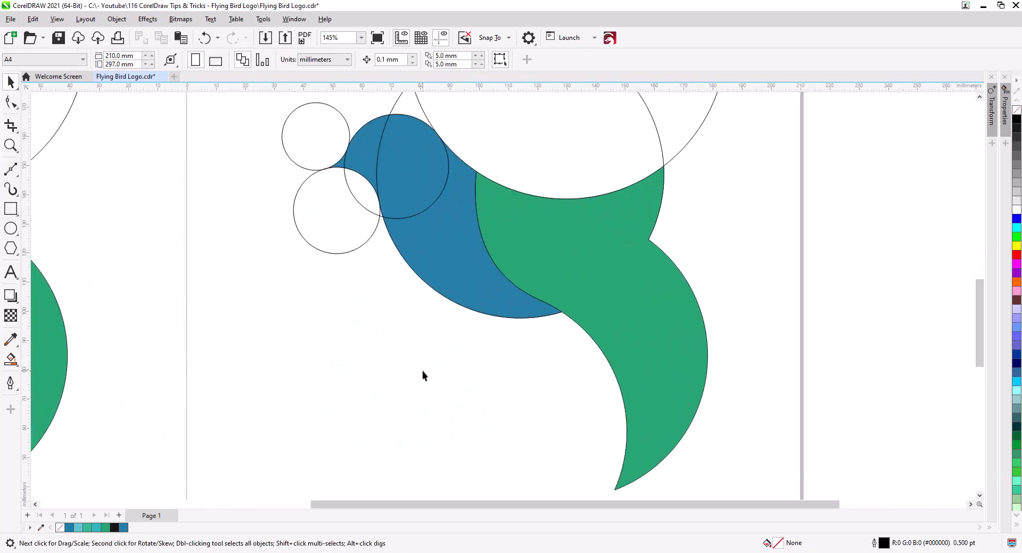
{"action": "scroll", "coordinate": [422, 372], "scroll_direction": "up", "scroll_amount": 1}
{"action": "left_click_drag", "start_coordinate": [470, 374], "coordinate": [447, 342]}
{"action": "scroll", "coordinate": [447, 342], "scroll_direction": "down", "scroll_amount": 2}
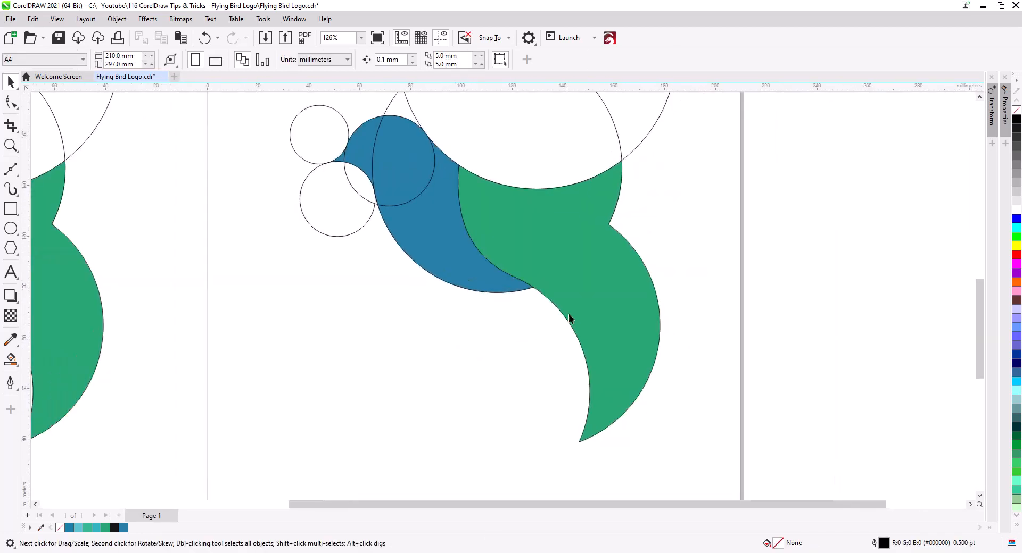
{"action": "right_click", "coordinate": [583, 323]}
{"action": "left_click", "coordinate": [570, 288]}
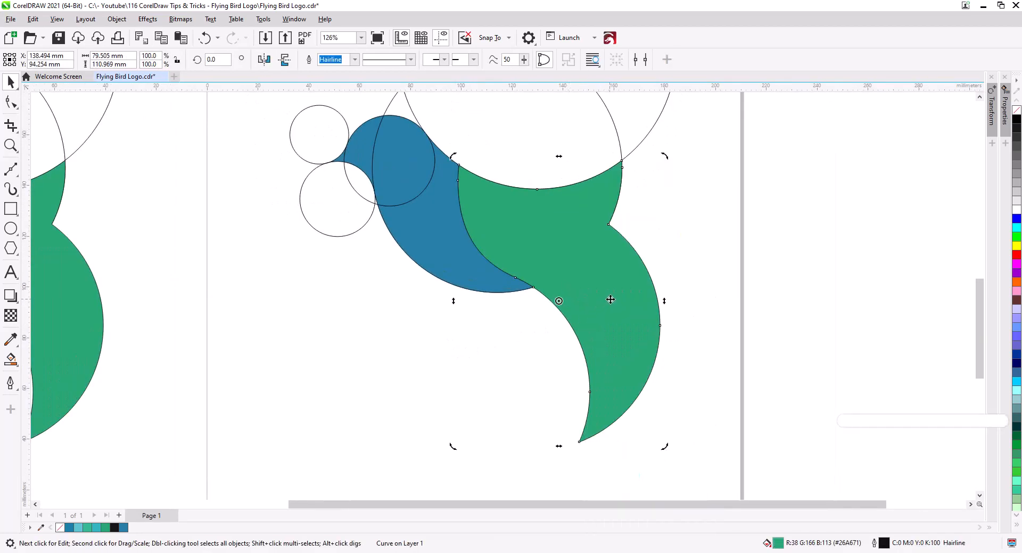
{"action": "left_click_drag", "start_coordinate": [610, 300], "coordinate": [490, 335]}
{"action": "left_click", "coordinate": [524, 360]}
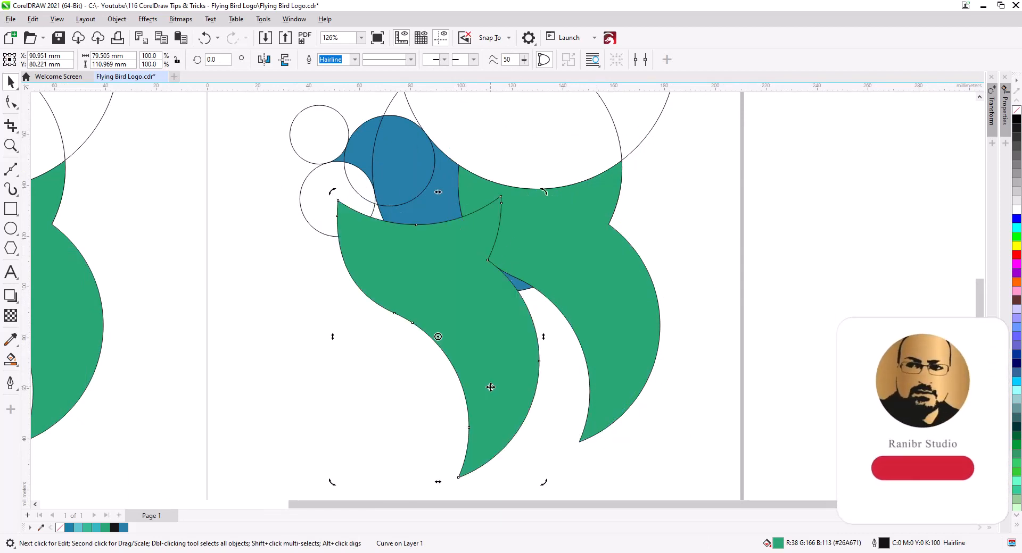
{"action": "left_click_drag", "start_coordinate": [541, 484], "coordinate": [400, 456]}
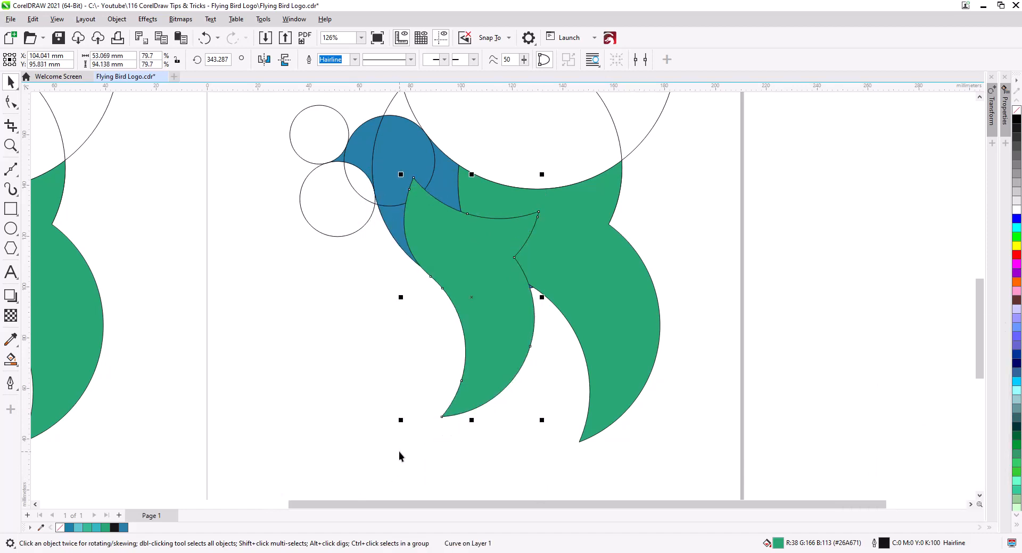
- Send the smaller tail copy to the back of the page and Smart Fill its exposed part in blue #267EA6 with a hairline outline
{"action": "right_click", "coordinate": [496, 355]}
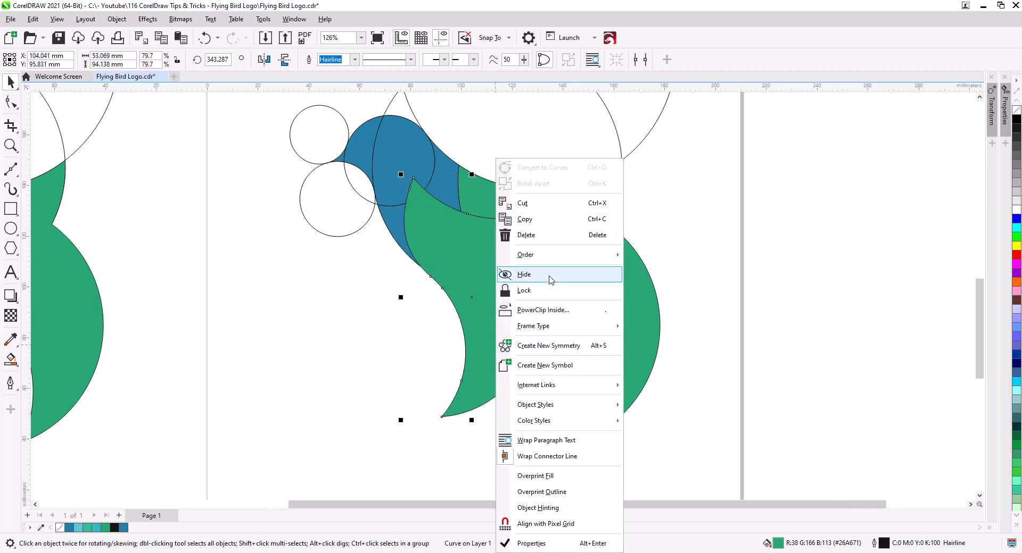
{"action": "mouse_move", "coordinate": [587, 261]}
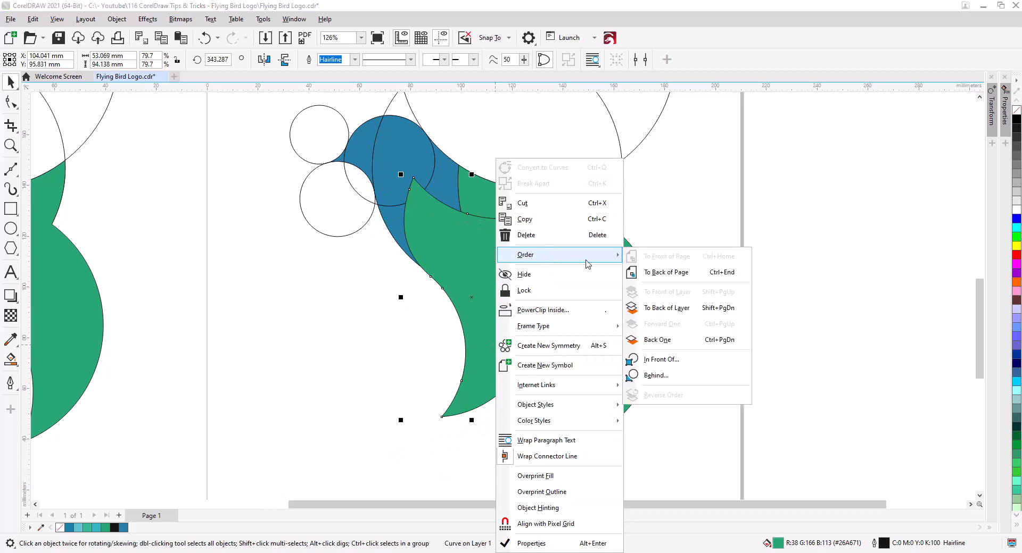
{"action": "left_click", "coordinate": [659, 274]}
{"action": "left_click", "coordinate": [486, 388]}
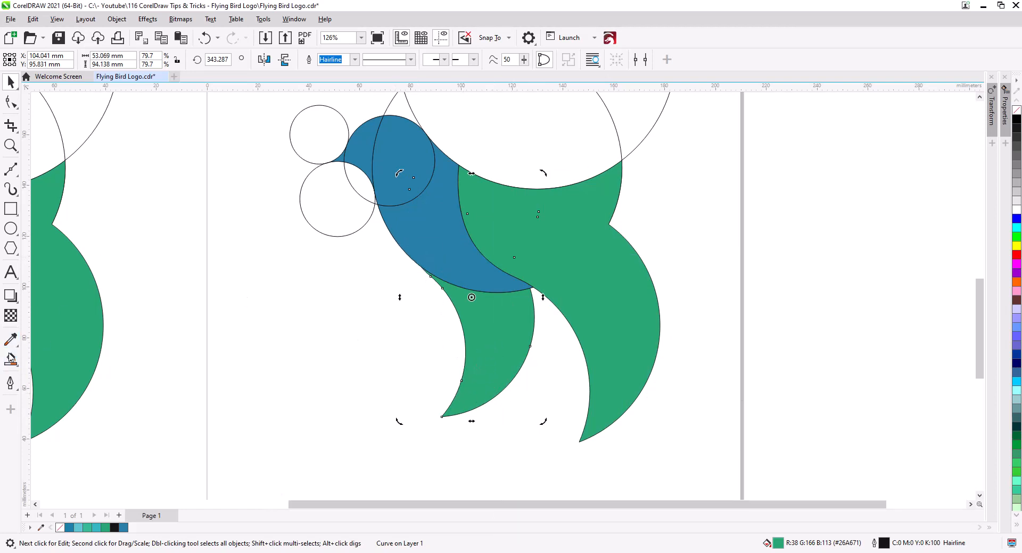
{"action": "left_click", "coordinate": [11, 359]}
{"action": "left_click", "coordinate": [494, 339]}
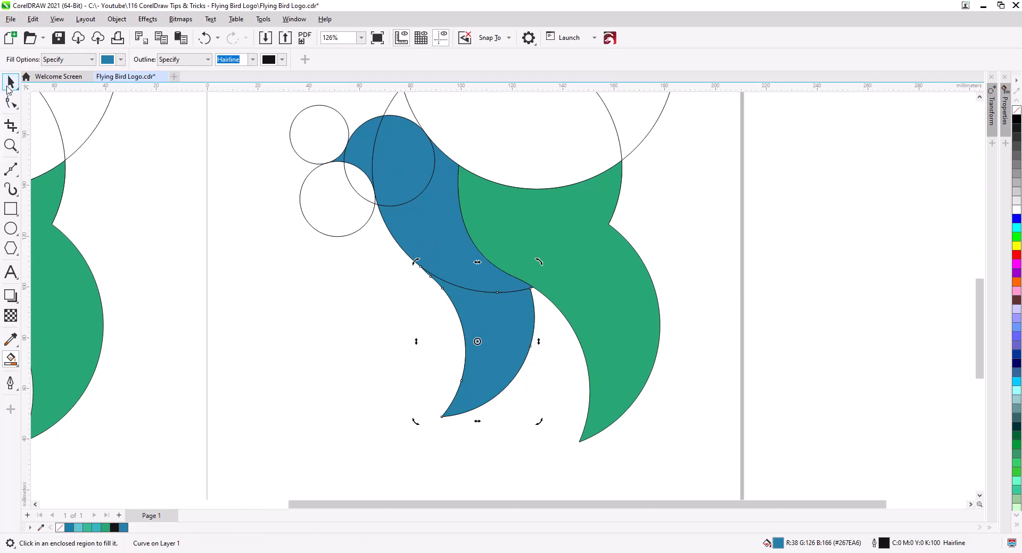
{"action": "left_click", "coordinate": [11, 81]}
{"action": "left_click", "coordinate": [449, 335]}
{"action": "left_click_drag", "start_coordinate": [513, 339], "coordinate": [454, 353]}
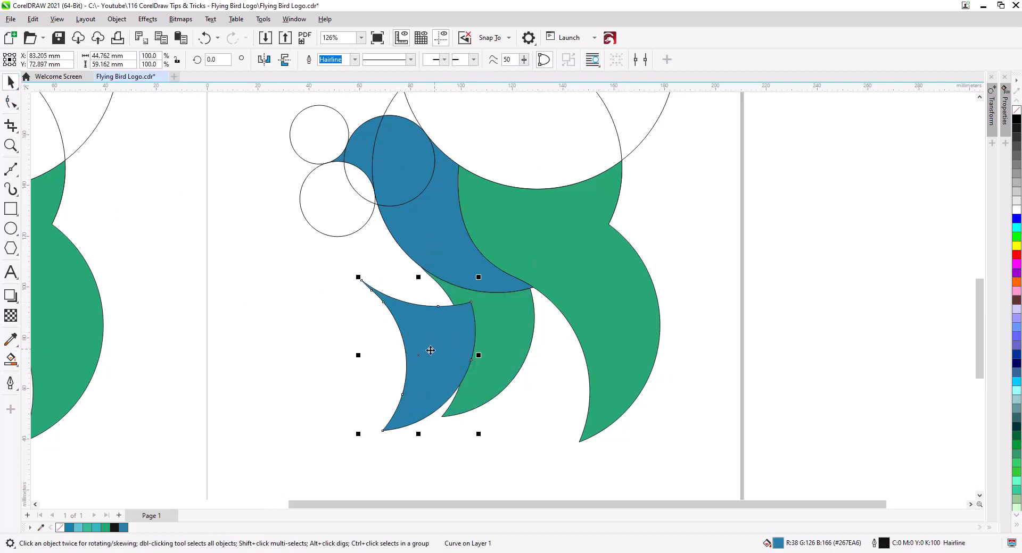
{"action": "key", "text": "ctrl+z"}
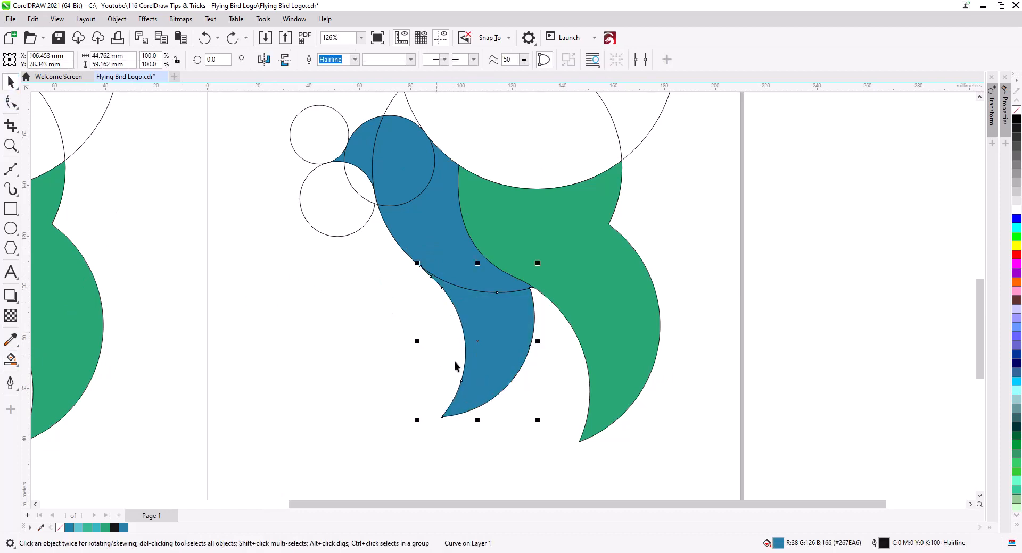
- Send the blue tail piece to the back of the page and delete the green tail copy overlapping it
{"action": "right_click", "coordinate": [508, 359]}
{"action": "left_click", "coordinate": [493, 361]}
{"action": "right_click", "coordinate": [494, 361]}
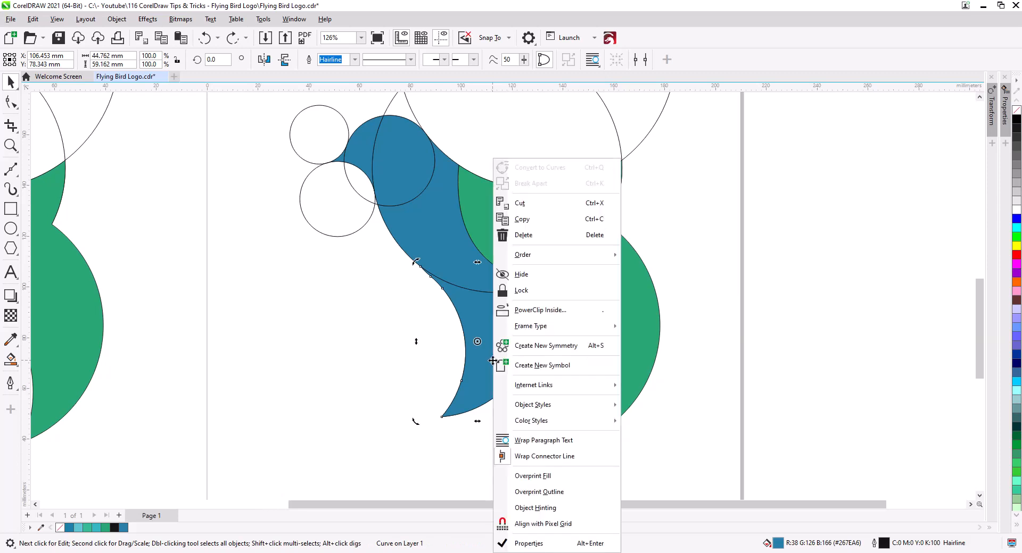
{"action": "mouse_move", "coordinate": [533, 258]}
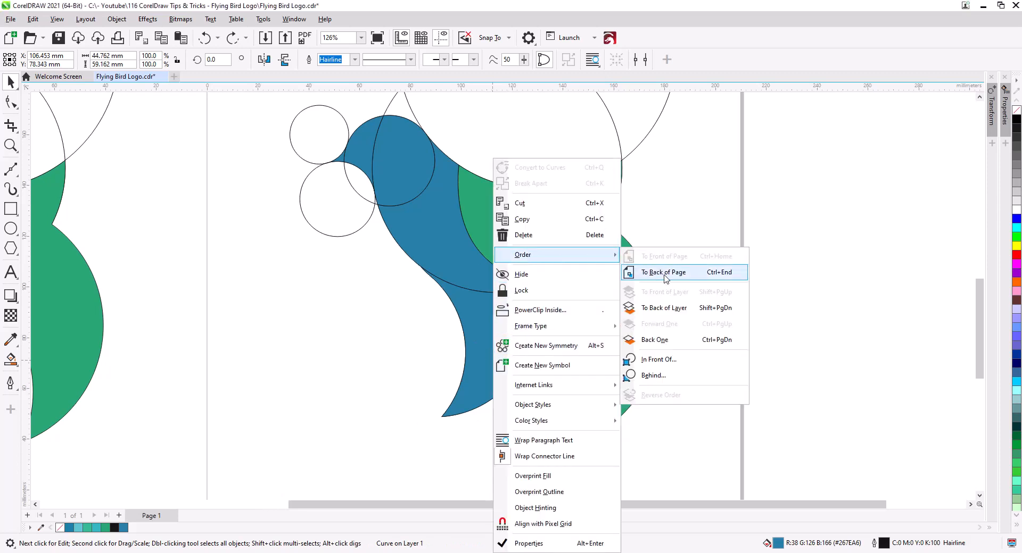
{"action": "left_click", "coordinate": [663, 281]}
{"action": "left_click", "coordinate": [517, 359]}
{"action": "key", "text": "ctrl+End"}
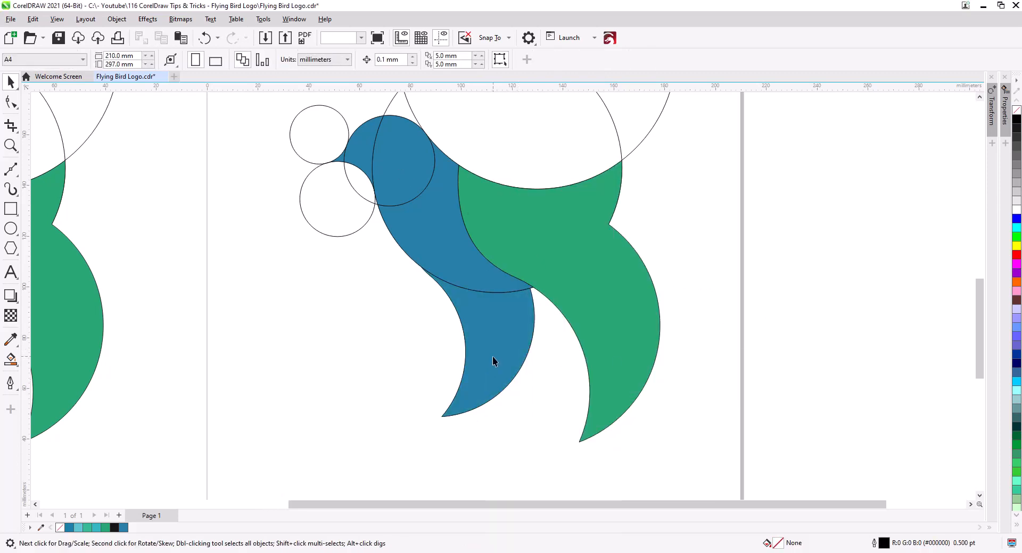
- Recolor the blue second tail piece with the same green as the main tail
{"action": "left_click", "coordinate": [493, 356]}
{"action": "left_click", "coordinate": [109, 528]}
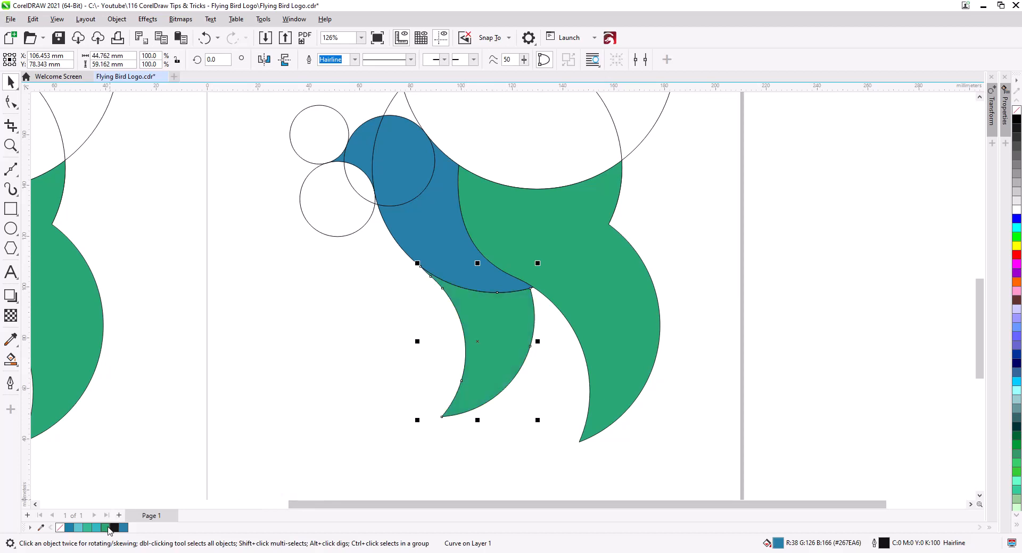
{"action": "left_click", "coordinate": [690, 347]}
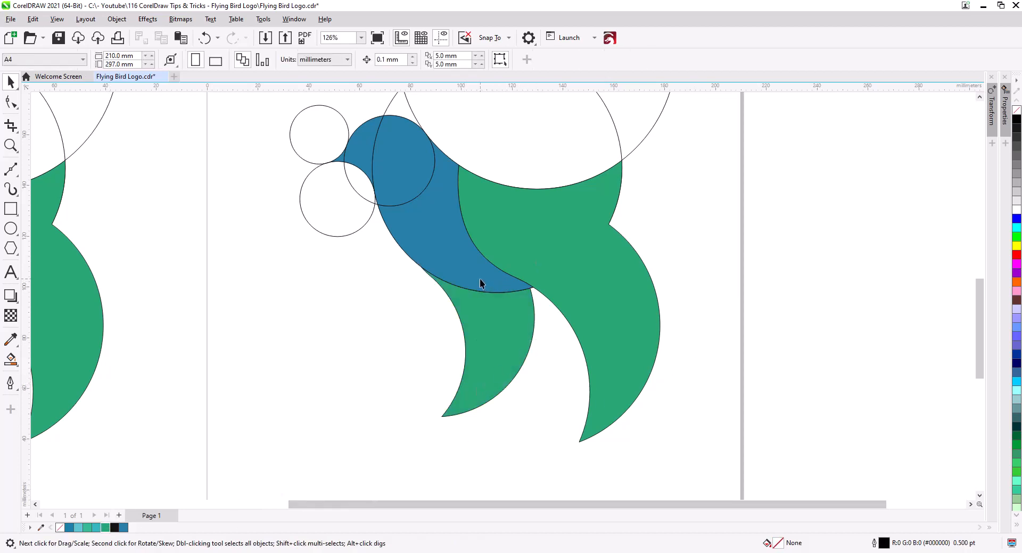
- Copy the large upper circle to about X 142.6, Y 195.2 mm and delete the original circle
{"action": "scroll", "coordinate": [602, 301], "scroll_direction": "down", "scroll_amount": 3}
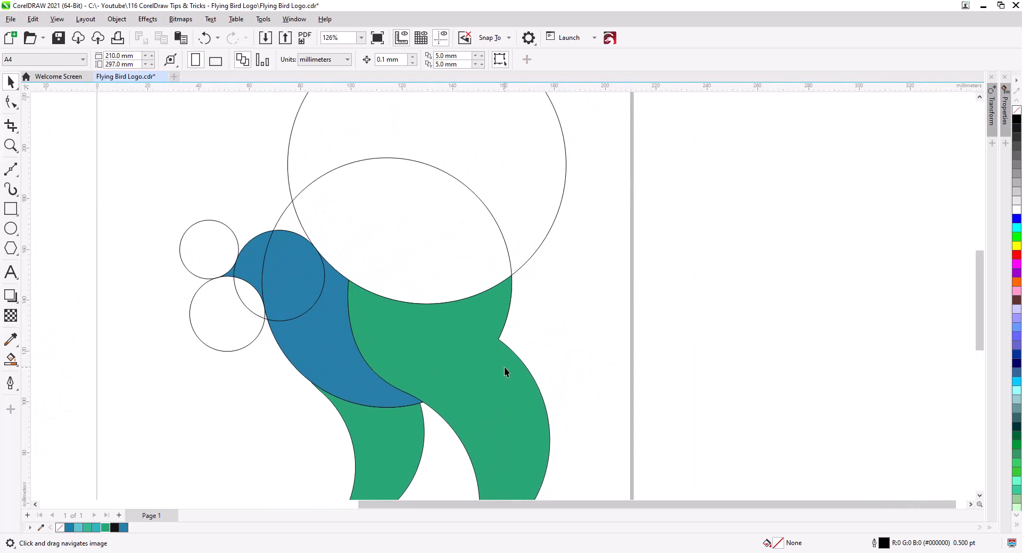
{"action": "left_click_drag", "start_coordinate": [507, 376], "coordinate": [490, 425]}
{"action": "left_click_drag", "start_coordinate": [517, 368], "coordinate": [477, 335]}
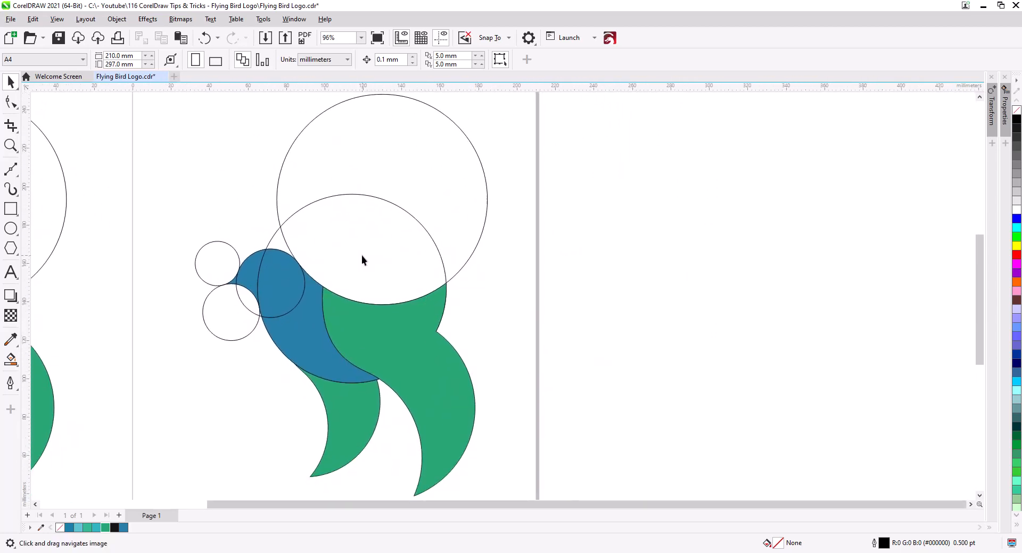
{"action": "left_click_drag", "start_coordinate": [362, 256], "coordinate": [386, 253]}
{"action": "left_click", "coordinate": [440, 279]}
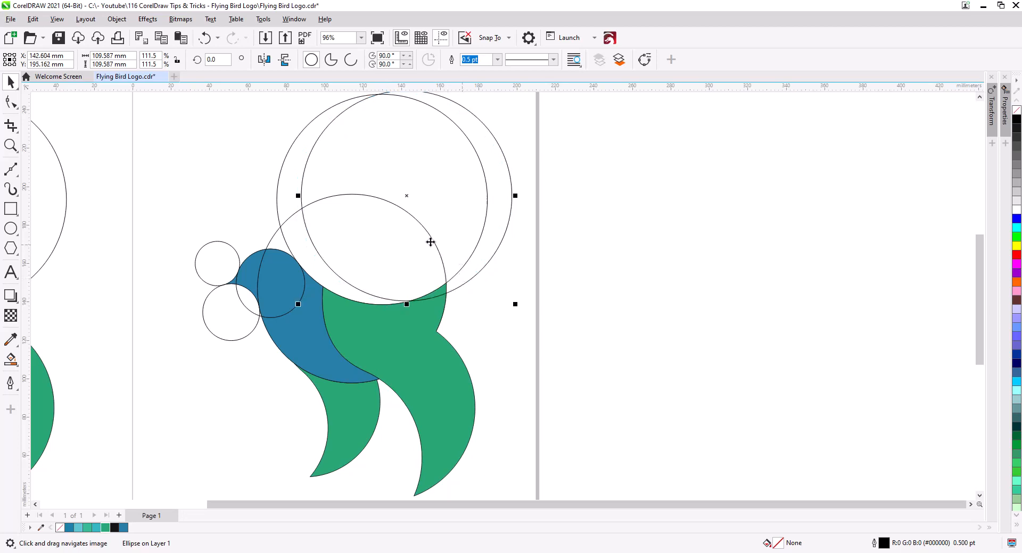
{"action": "key", "text": "Delete"}
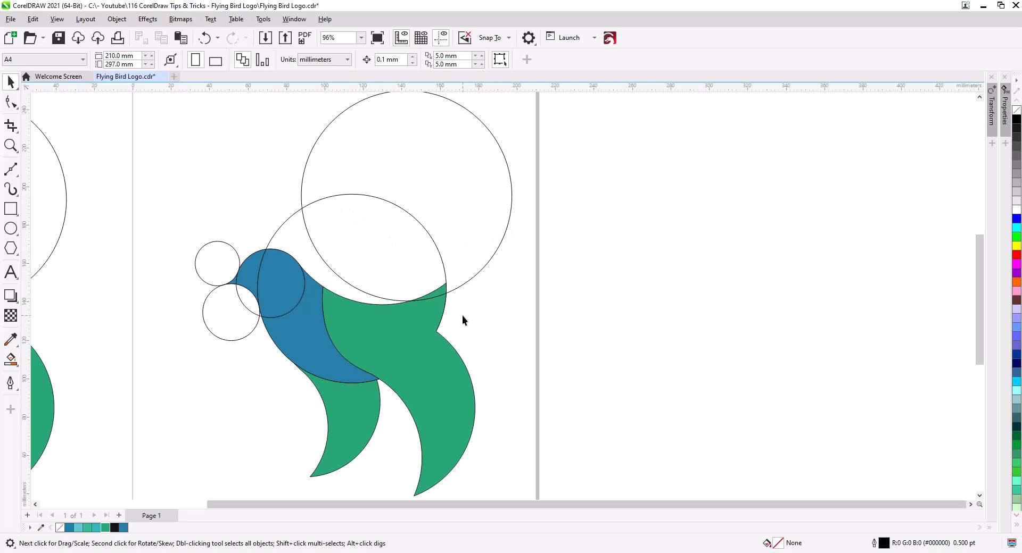
- Rotate the whole bird on the page together with its construction circles to about 351.3°
{"action": "scroll", "coordinate": [462, 315], "scroll_direction": "down", "scroll_amount": 2}
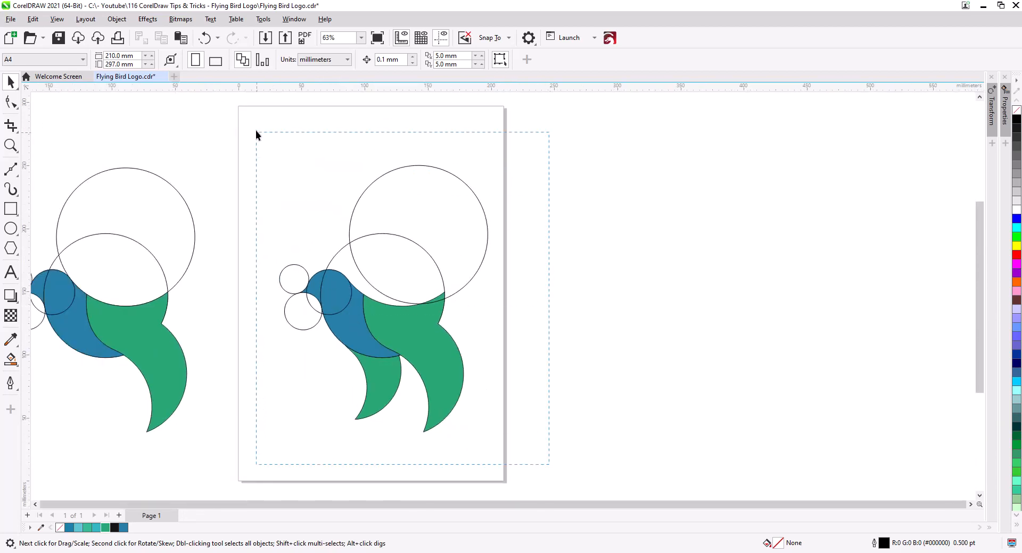
{"action": "left_click_drag", "start_coordinate": [256, 135], "coordinate": [255, 133]}
{"action": "left_click", "coordinate": [397, 274]}
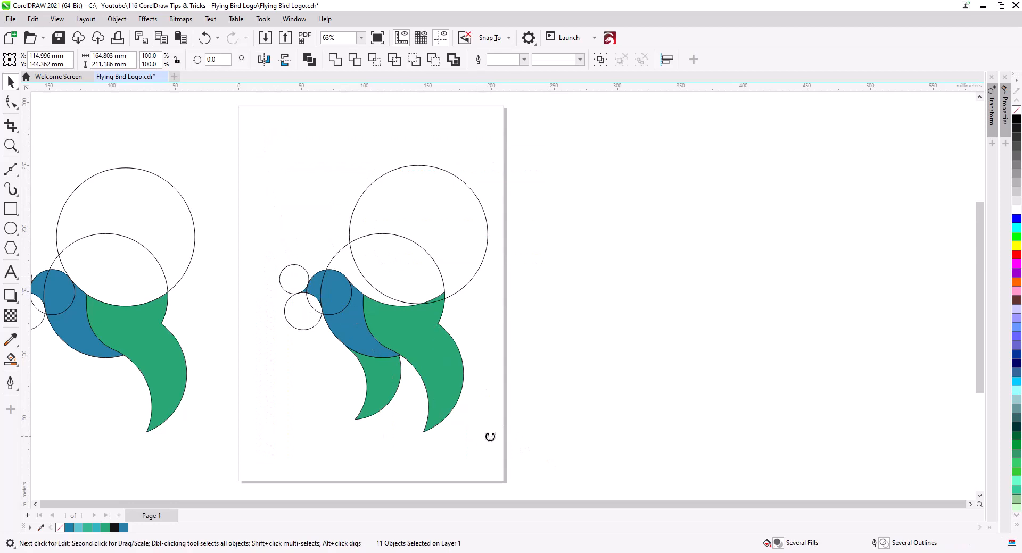
{"action": "left_click_drag", "start_coordinate": [490, 437], "coordinate": [467, 444]}
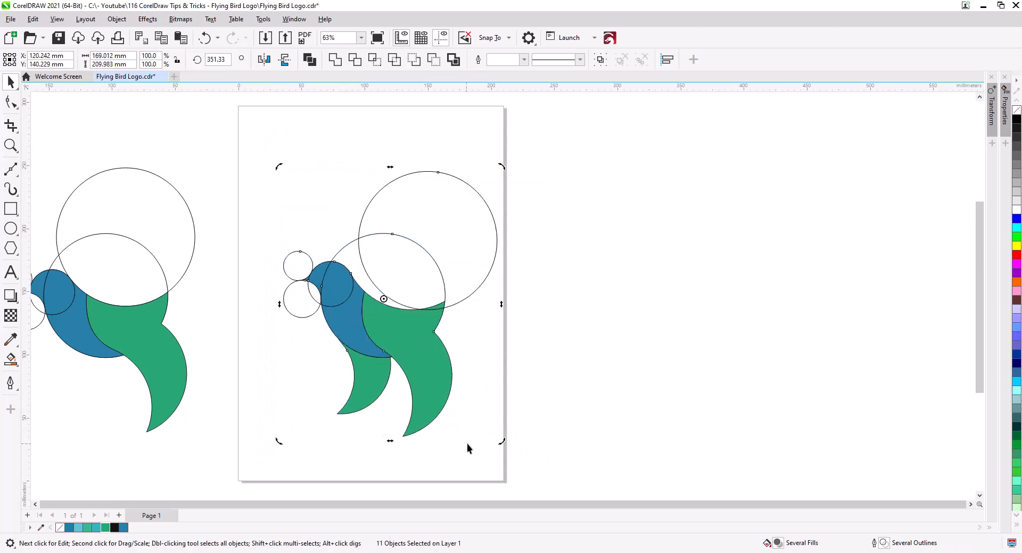
{"action": "left_click", "coordinate": [521, 369]}
- Enlarge the upper circle to about 133.4 mm and position it against the bird's back at about X 145.2, Y 199.5 mm
{"action": "scroll", "coordinate": [468, 345], "scroll_direction": "up", "scroll_amount": 2}
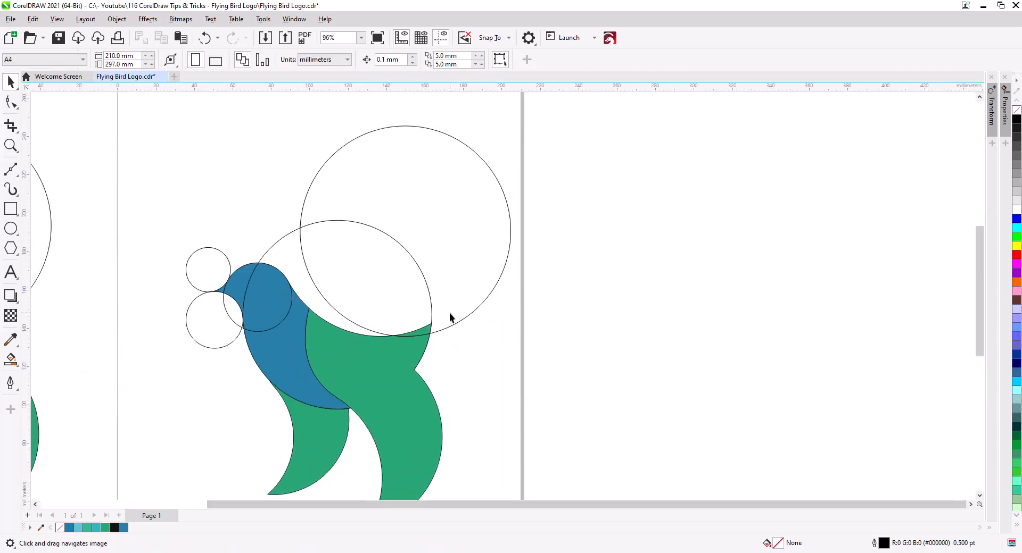
{"action": "left_click_drag", "start_coordinate": [450, 317], "coordinate": [442, 337]}
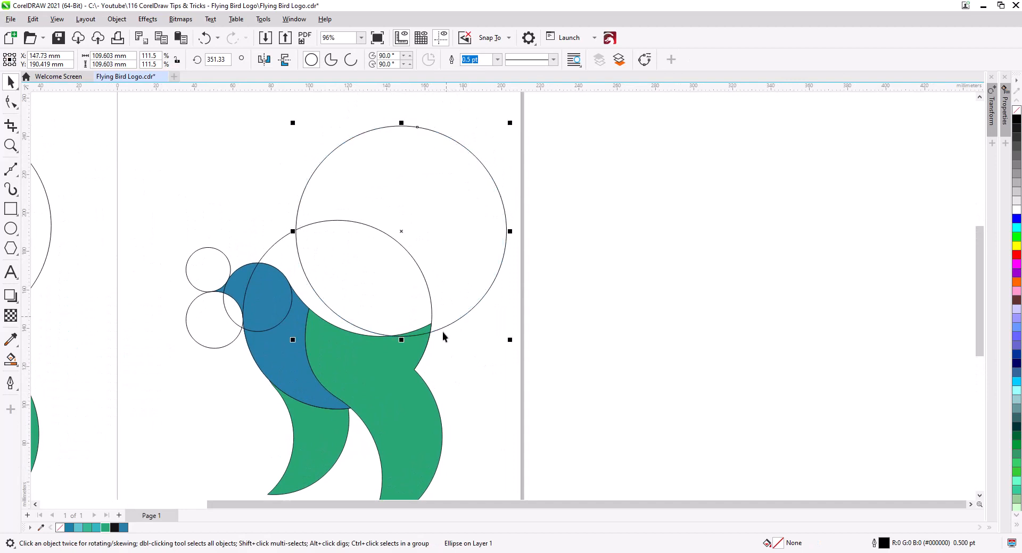
{"action": "left_click_drag", "start_coordinate": [510, 123], "coordinate": [554, 87]}
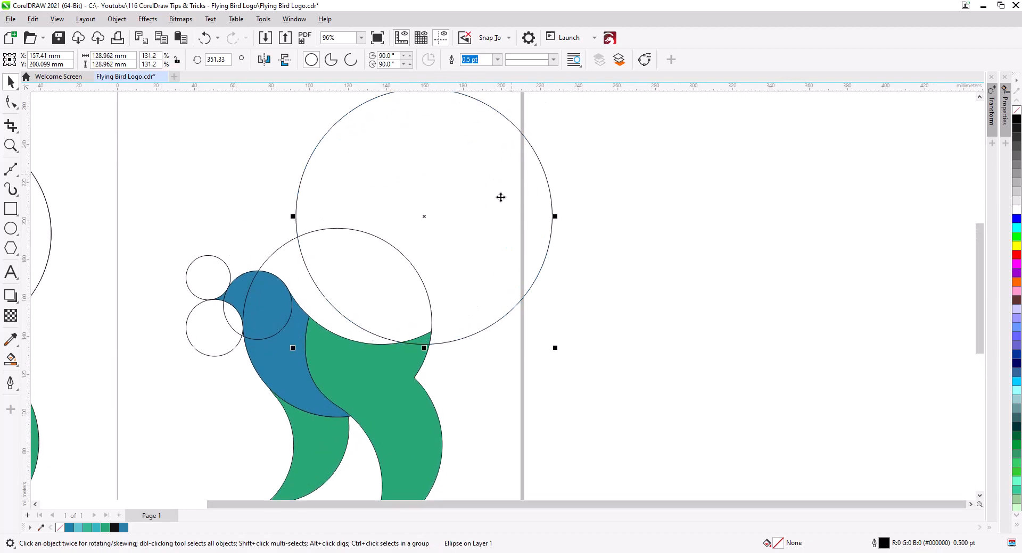
{"action": "left_click_drag", "start_coordinate": [484, 267], "coordinate": [456, 271]}
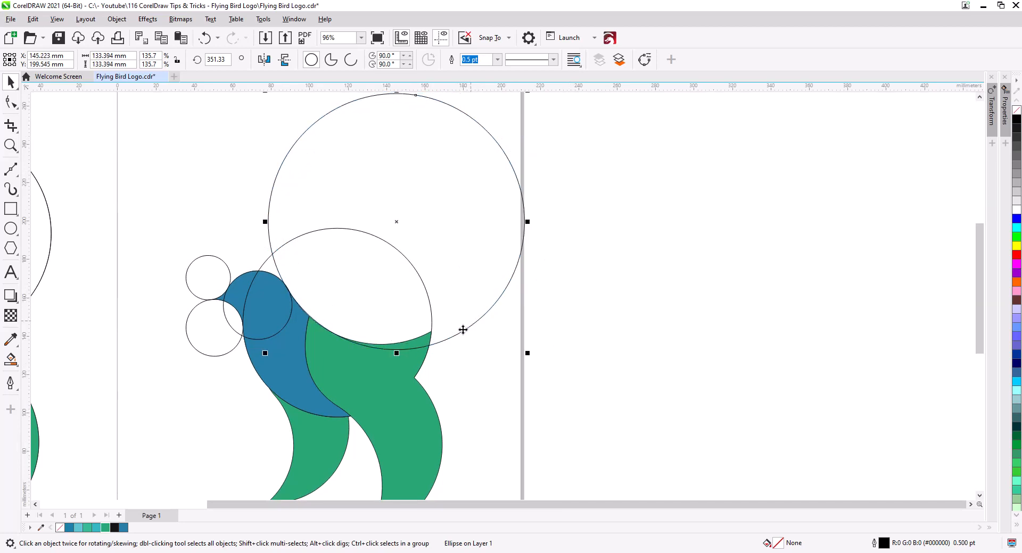
- Copy the 133.4 mm circle with a slight vertical offset and rotate the two overlapping circles together to about 324.7°
{"action": "left_click_drag", "start_coordinate": [463, 330], "coordinate": [468, 349]}
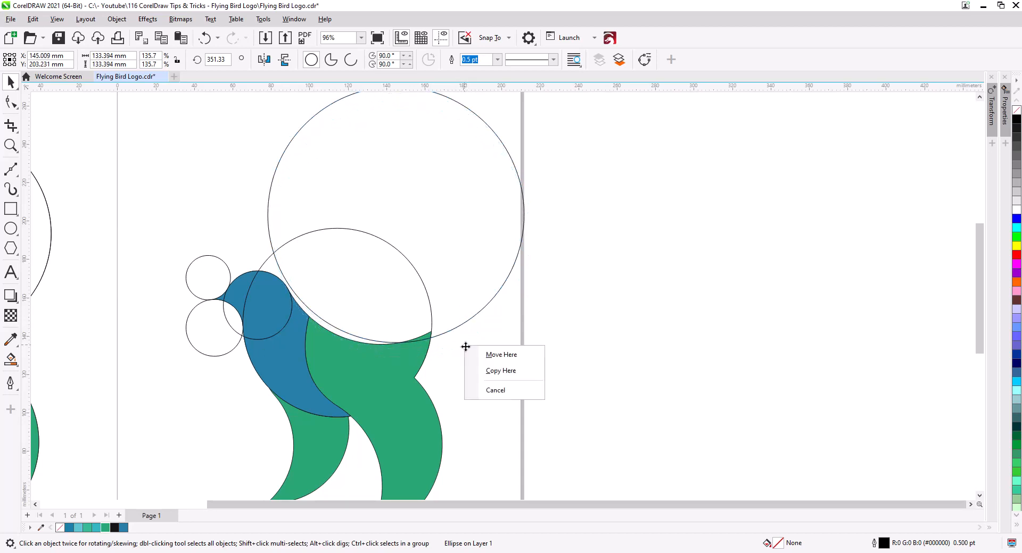
{"action": "left_click", "coordinate": [489, 369]}
{"action": "left_click", "coordinate": [429, 107], "text": "shift"}
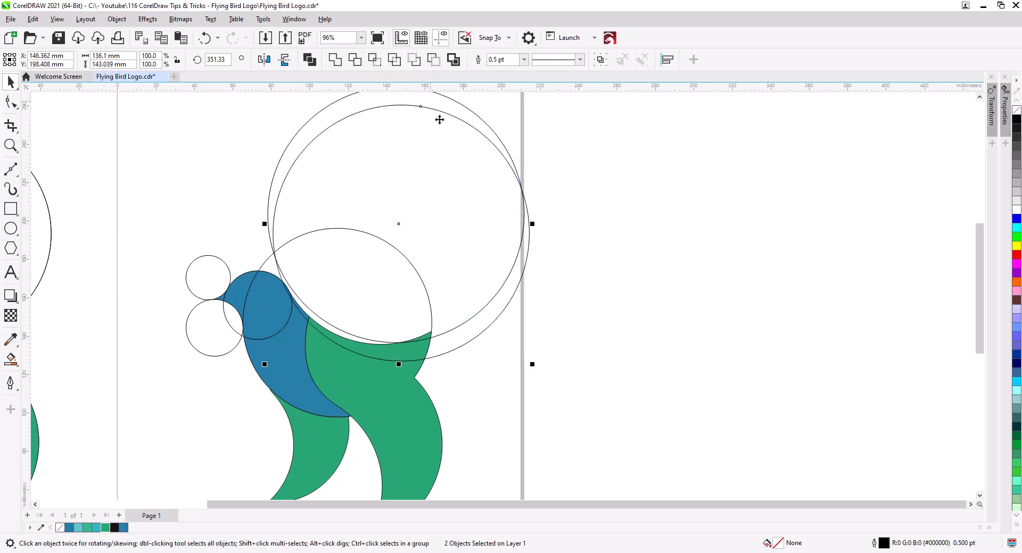
{"action": "left_click", "coordinate": [506, 217]}
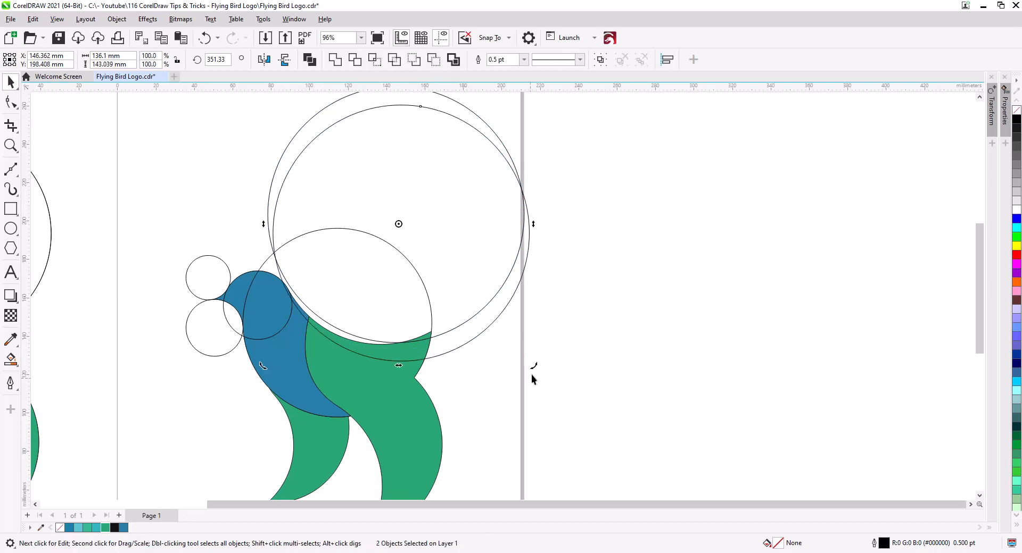
{"action": "left_click_drag", "start_coordinate": [532, 365], "coordinate": [458, 415]}
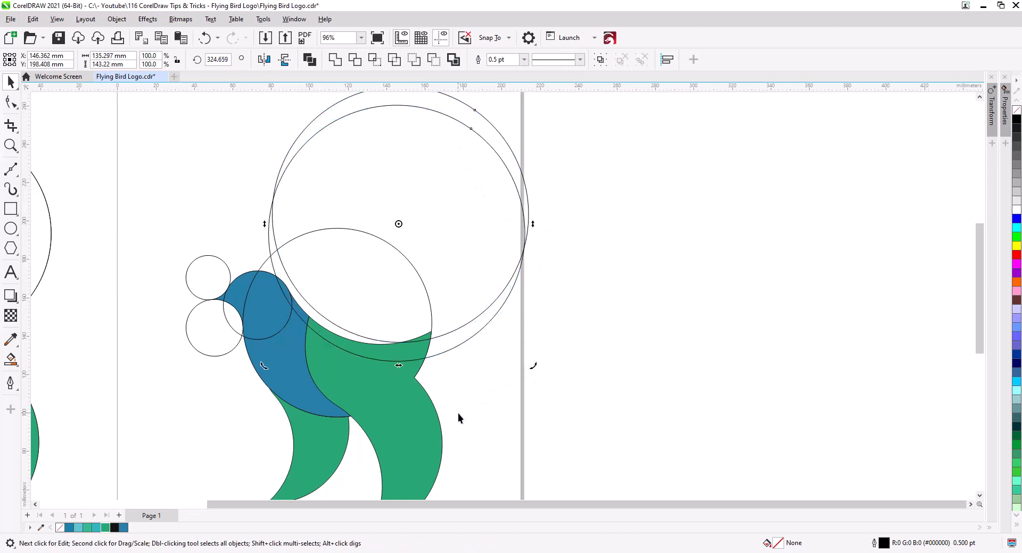
- Move the two overlapping large circles against the bird's back at about X 142.6, Y 195.4 mm
{"action": "left_click", "coordinate": [435, 339]}
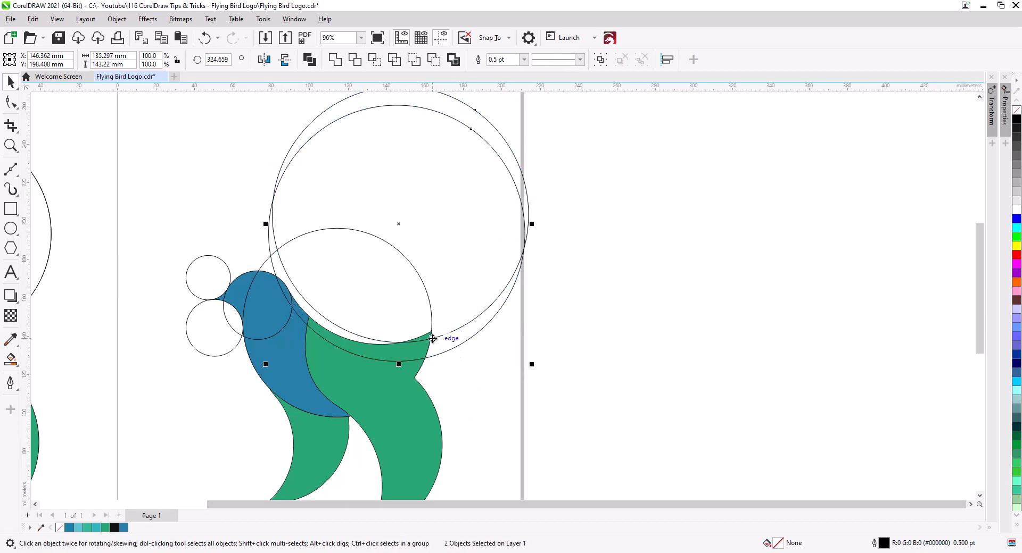
{"action": "left_click_drag", "start_coordinate": [435, 339], "coordinate": [433, 343]}
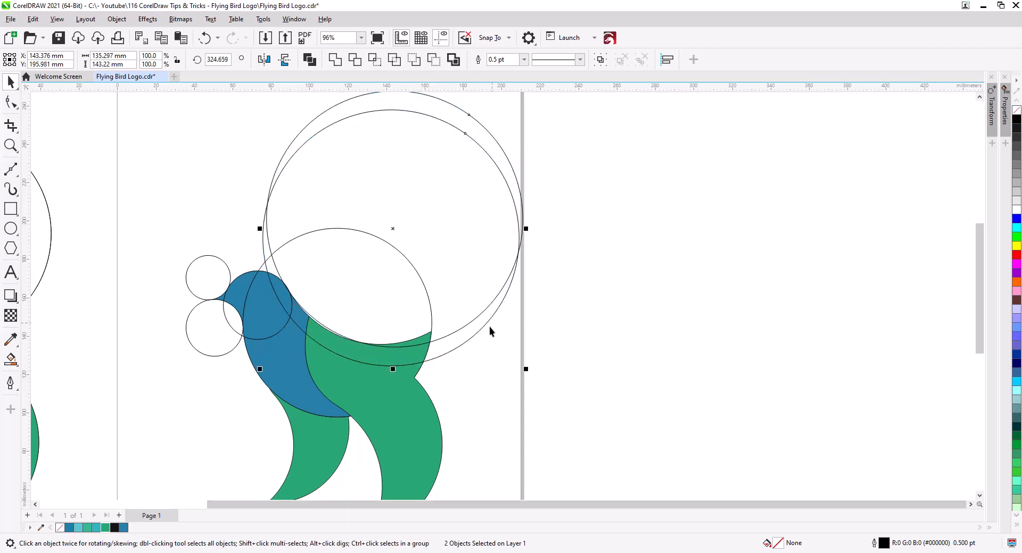
{"action": "scroll", "coordinate": [452, 381], "scroll_direction": "up", "scroll_amount": 3}
{"action": "left_click_drag", "start_coordinate": [446, 381], "coordinate": [510, 361]}
{"action": "left_click", "coordinate": [534, 343]}
{"action": "left_click", "coordinate": [465, 293]}
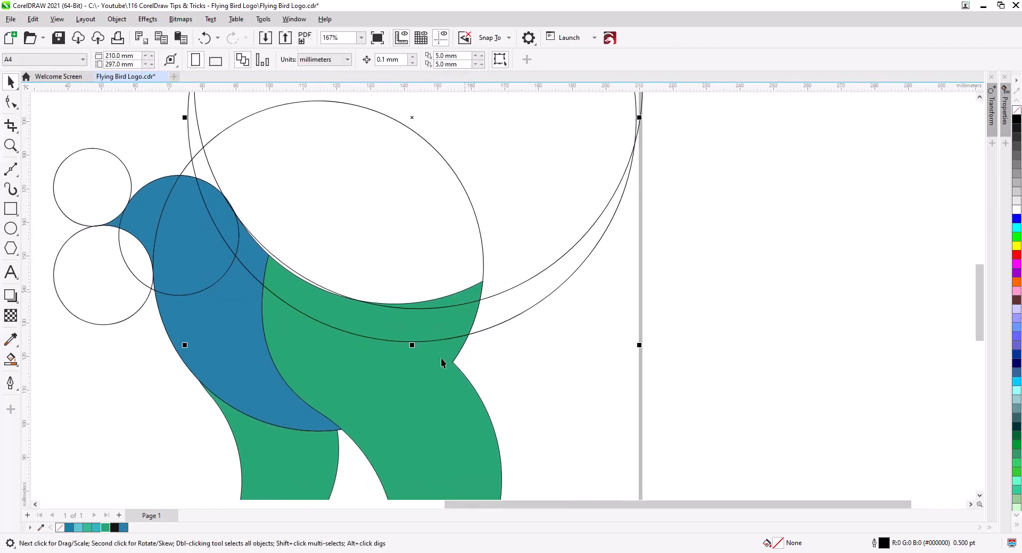
{"action": "left_click", "coordinate": [548, 305]}
{"action": "left_click", "coordinate": [520, 286]}
{"action": "left_click", "coordinate": [534, 309], "text": "shift"}
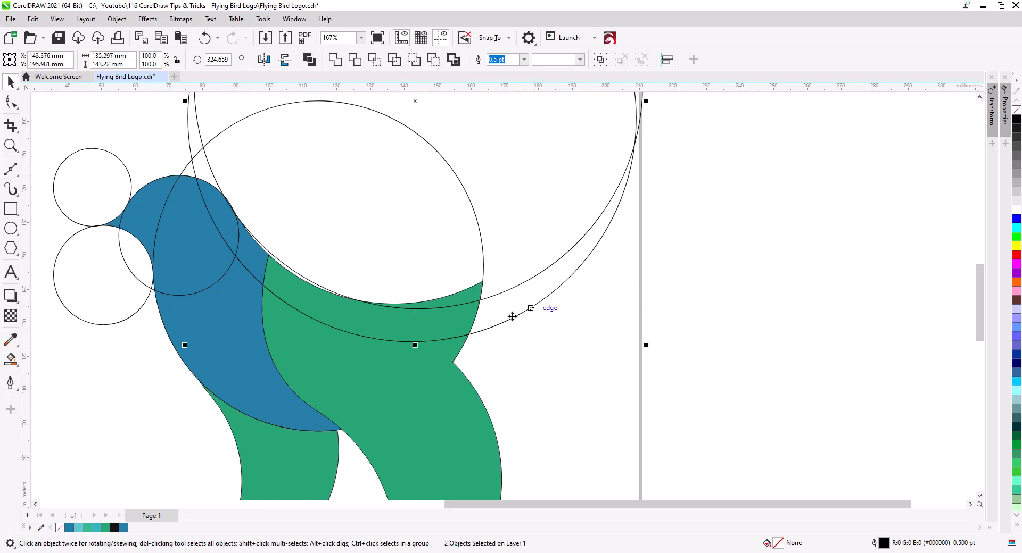
{"action": "left_click_drag", "start_coordinate": [293, 272], "coordinate": [292, 274]}
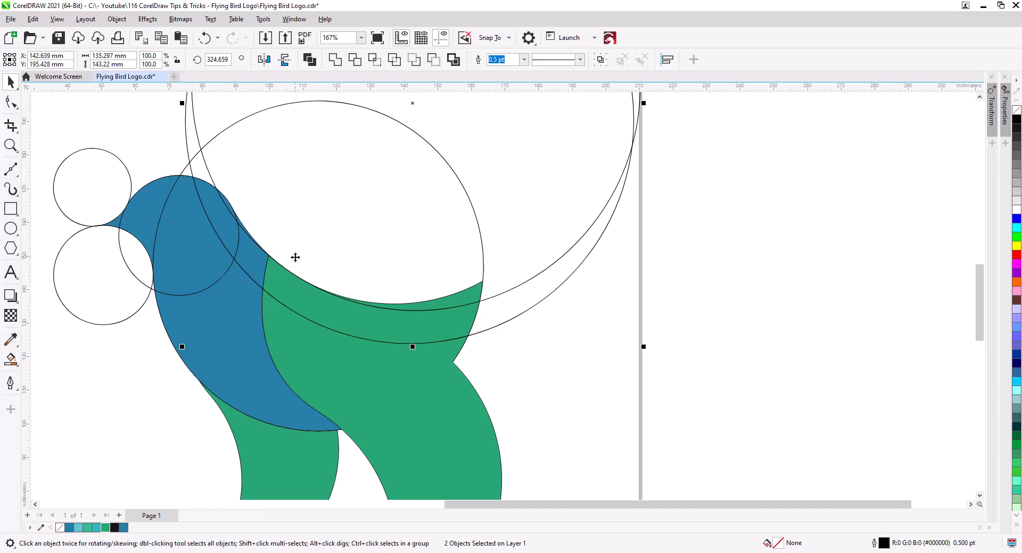
- Nudge the pair of large circles along the back curve to about X 144.0, Y 195.3 mm
{"action": "key", "text": "Right"}
{"action": "key", "text": "Right"}
{"action": "key", "text": "Right"}
{"action": "key", "text": "Right"}
{"action": "key", "text": "Right"}
{"action": "key", "text": "Right"}
{"action": "key", "text": "Right"}
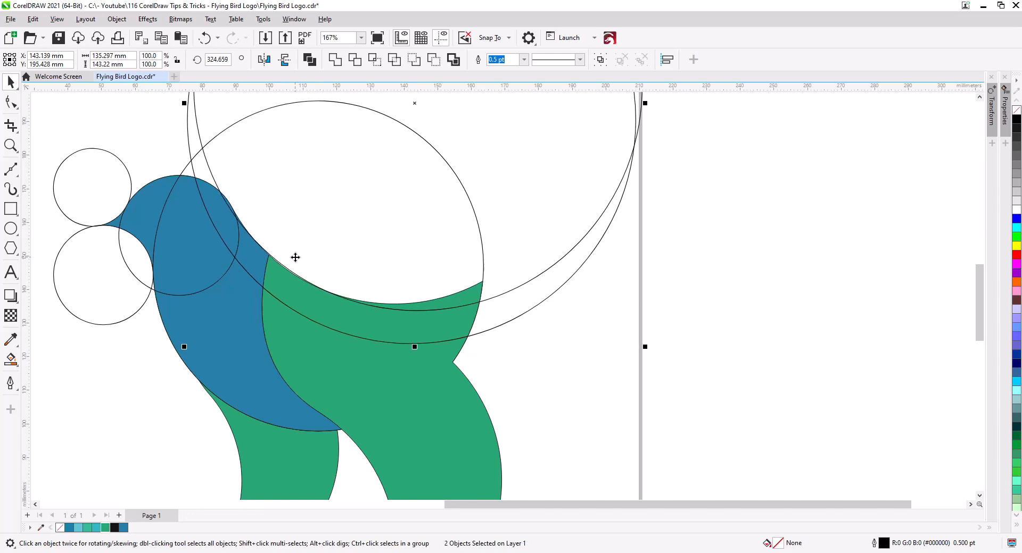
{"action": "key", "text": "Right"}
{"action": "key", "text": "Right"}
{"action": "key", "text": "Right"}
{"action": "key", "text": "Right"}
{"action": "key", "text": "Right"}
{"action": "key", "text": "Right"}
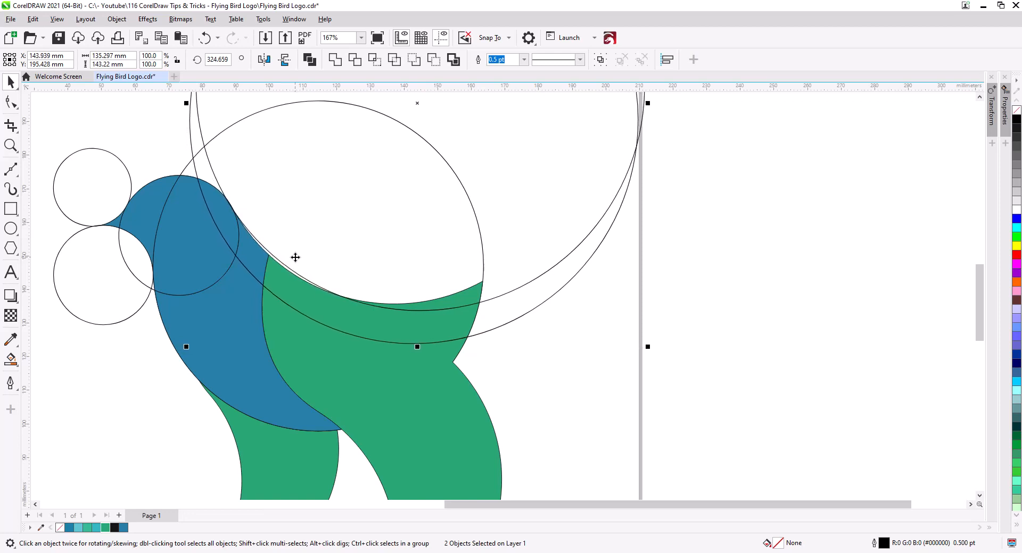
{"action": "key", "text": "Right"}
{"action": "key", "text": "Down"}
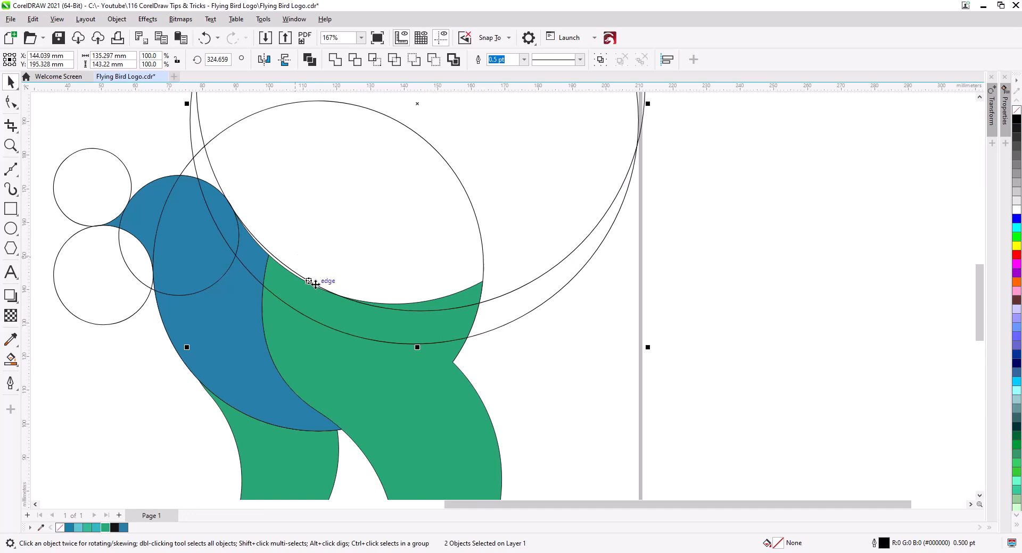
{"action": "left_click", "coordinate": [539, 366]}
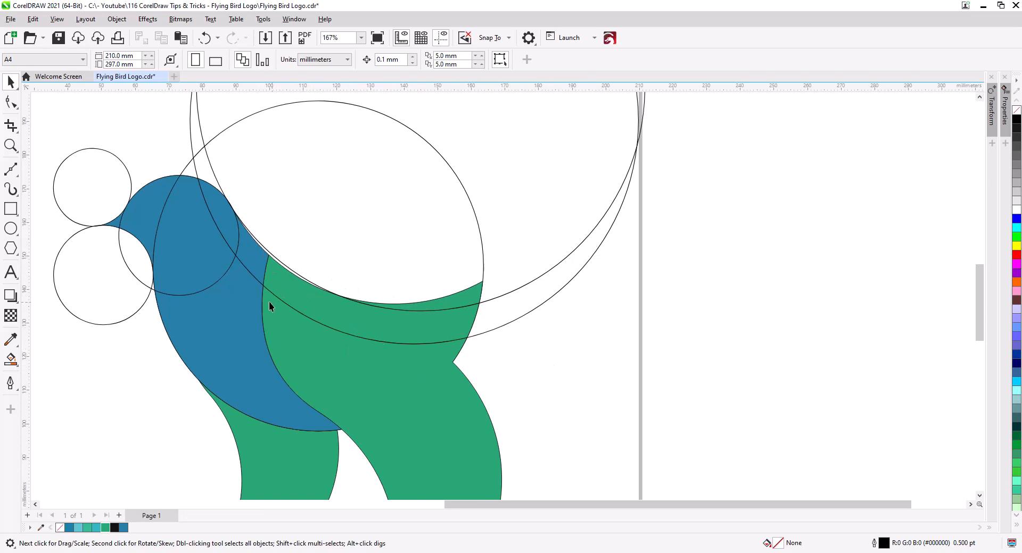
- Move the green shape's upper node beside the blue body outward, past the edge of the large circle
{"action": "scroll", "coordinate": [255, 261], "scroll_direction": "up", "scroll_amount": 5}
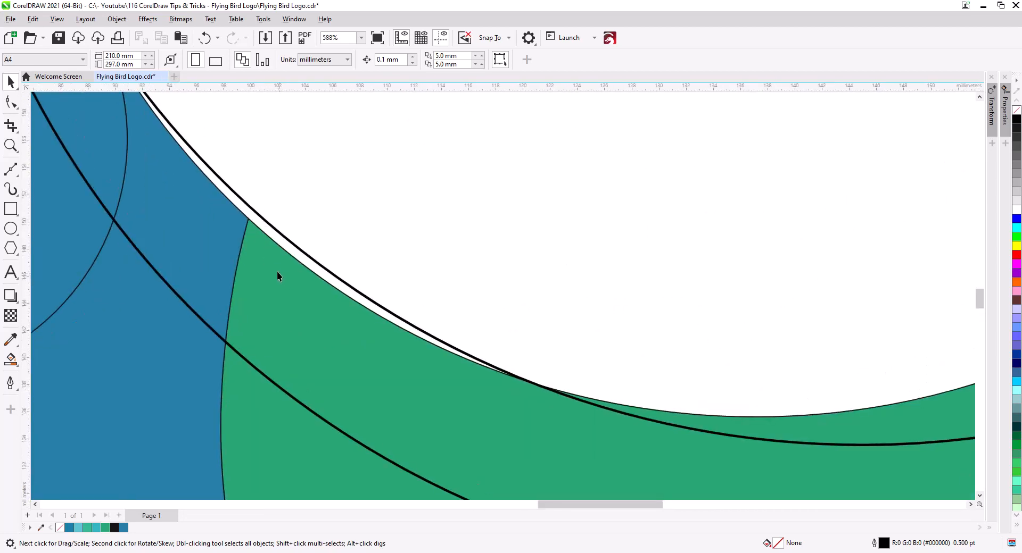
{"action": "left_click", "coordinate": [252, 250]}
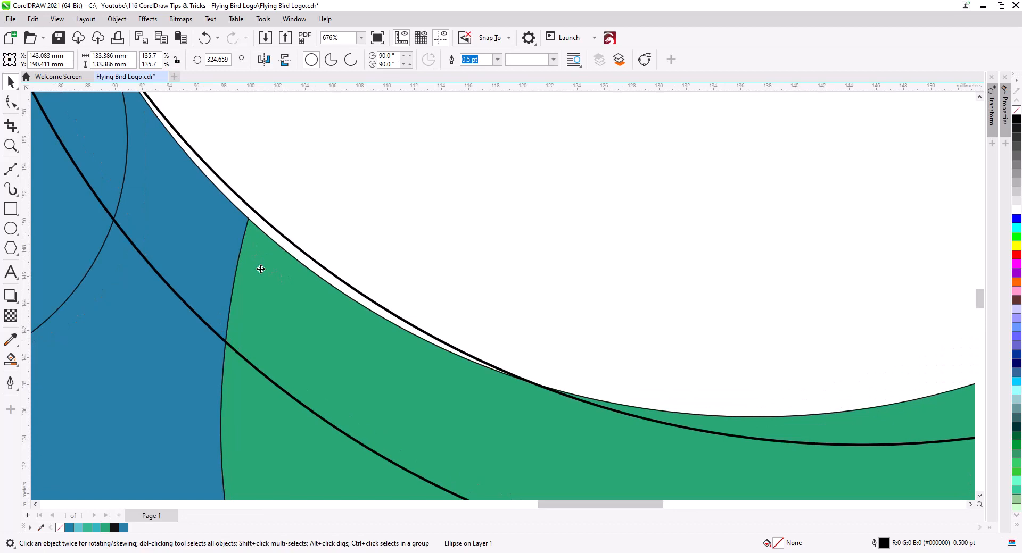
{"action": "left_click", "coordinate": [11, 103]}
{"action": "left_click", "coordinate": [268, 414]}
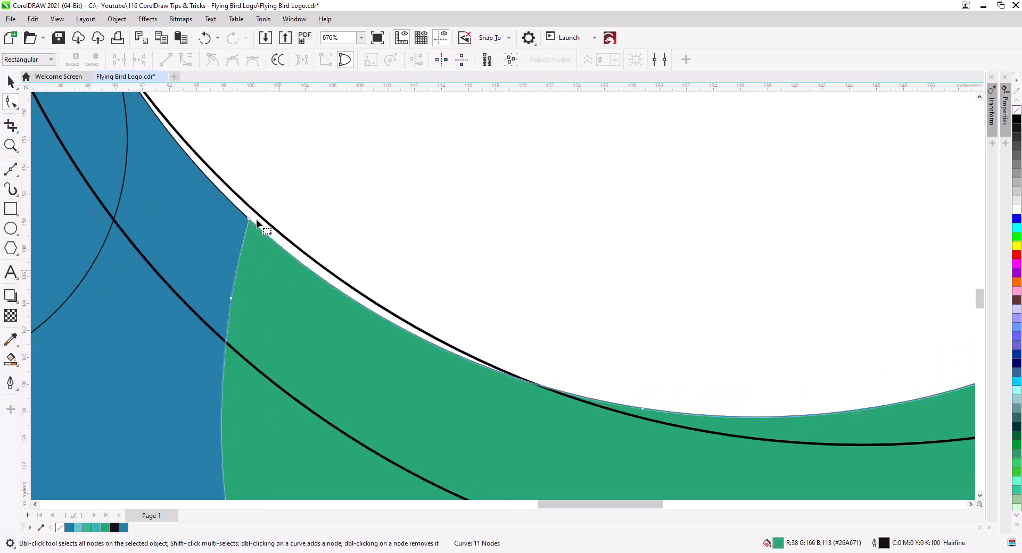
{"action": "left_click_drag", "start_coordinate": [250, 219], "coordinate": [270, 268]}
{"action": "scroll", "coordinate": [270, 267], "scroll_direction": "down", "scroll_amount": 5}
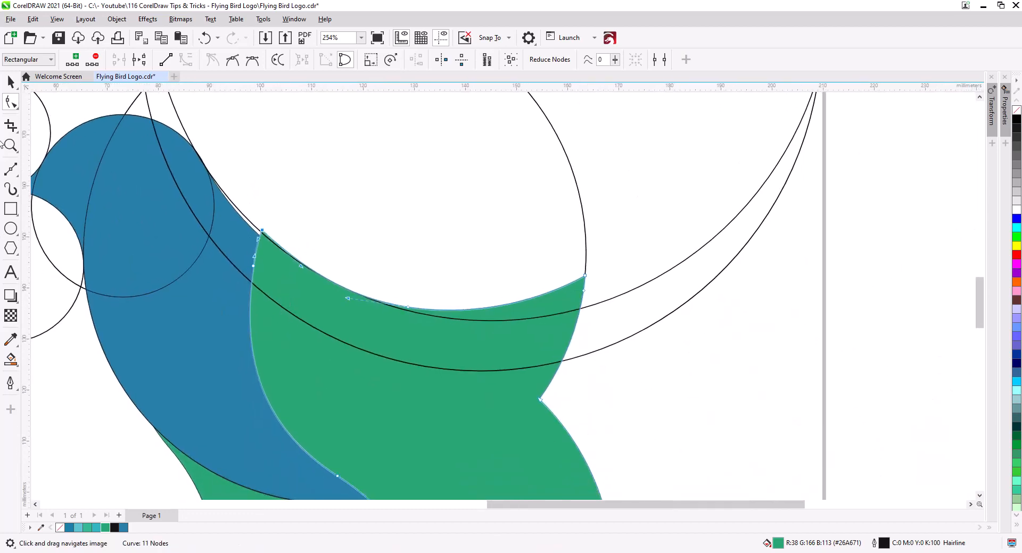
{"action": "left_click", "coordinate": [11, 81]}
{"action": "left_click", "coordinate": [741, 372]}
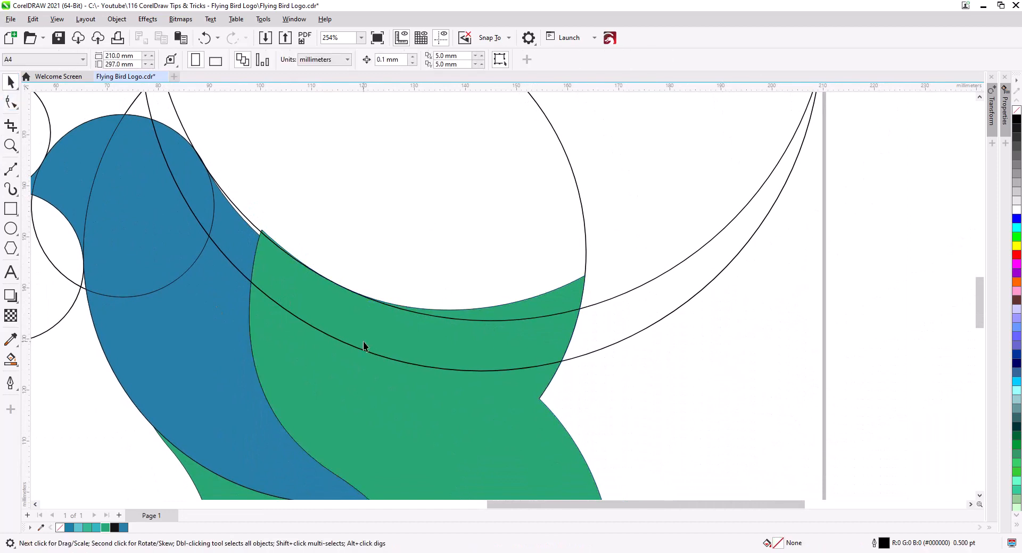
- Smart Fill the long tail section, the band above it and the outer crescent between the large circles with purple #A626A0
{"action": "left_click", "coordinate": [11, 359]}
{"action": "left_click", "coordinate": [121, 60]}
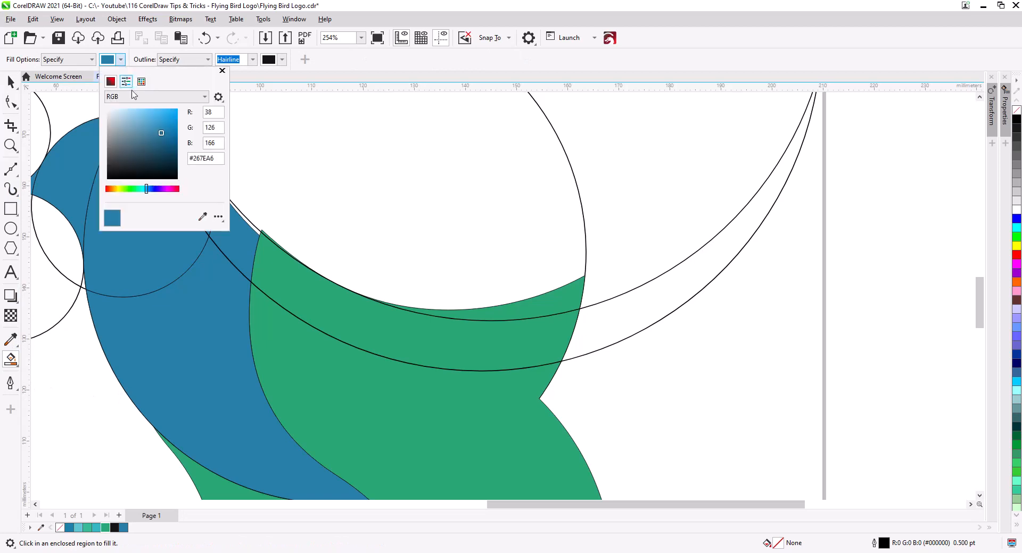
{"action": "left_click", "coordinate": [167, 188]}
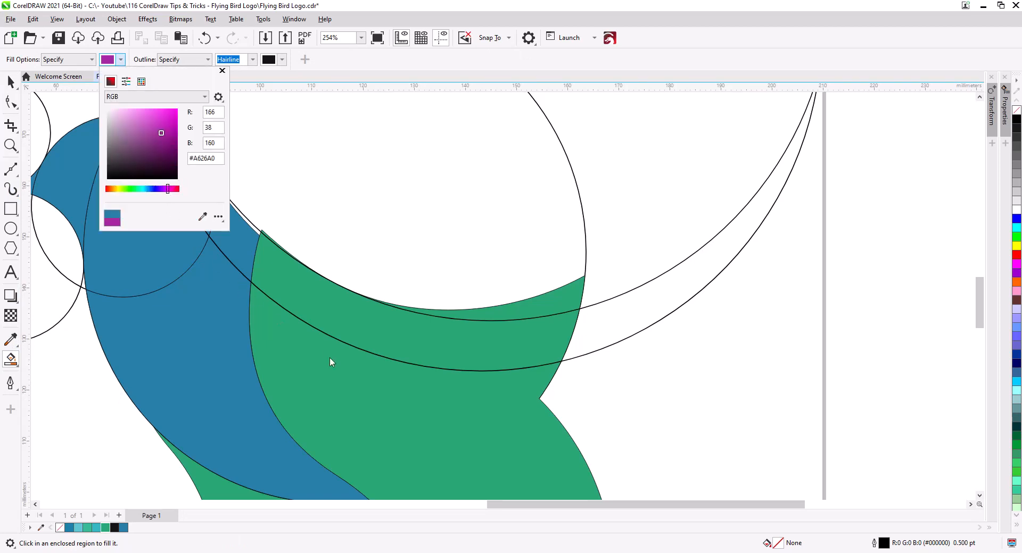
{"action": "left_click", "coordinate": [368, 391]}
{"action": "scroll", "coordinate": [402, 406], "scroll_direction": "down", "scroll_amount": 4}
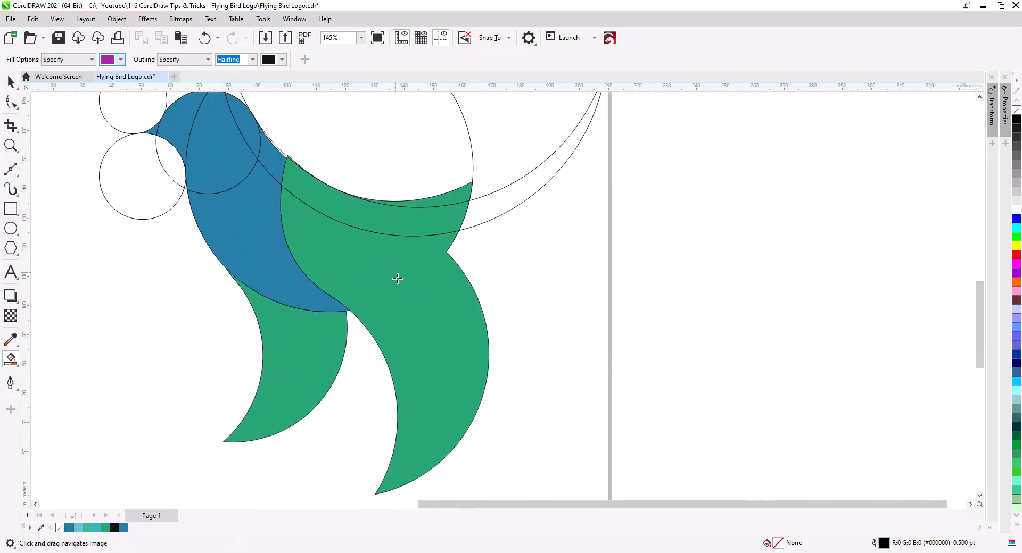
{"action": "left_click", "coordinate": [399, 294]}
{"action": "scroll", "coordinate": [390, 285], "scroll_direction": "up", "scroll_amount": 2}
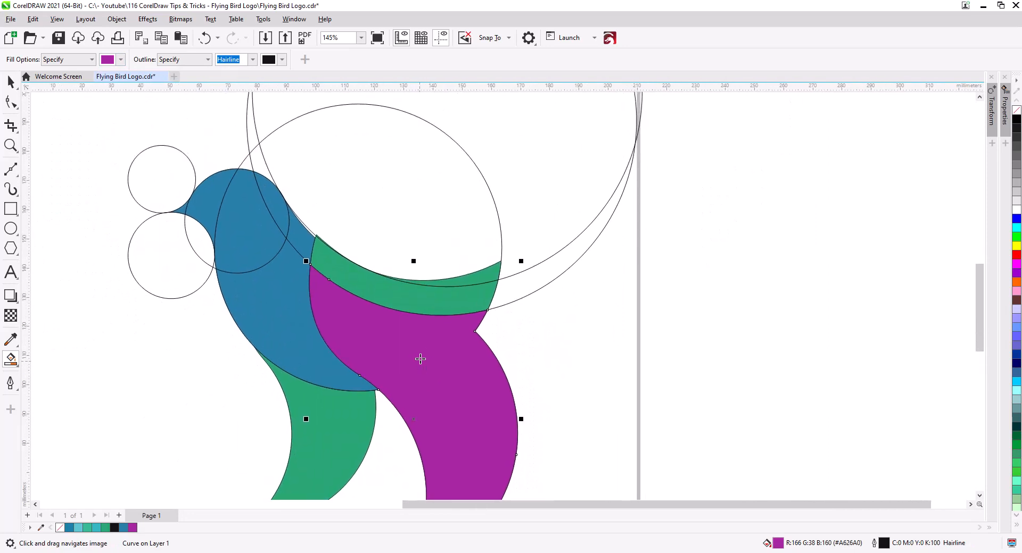
{"action": "left_click", "coordinate": [407, 280]}
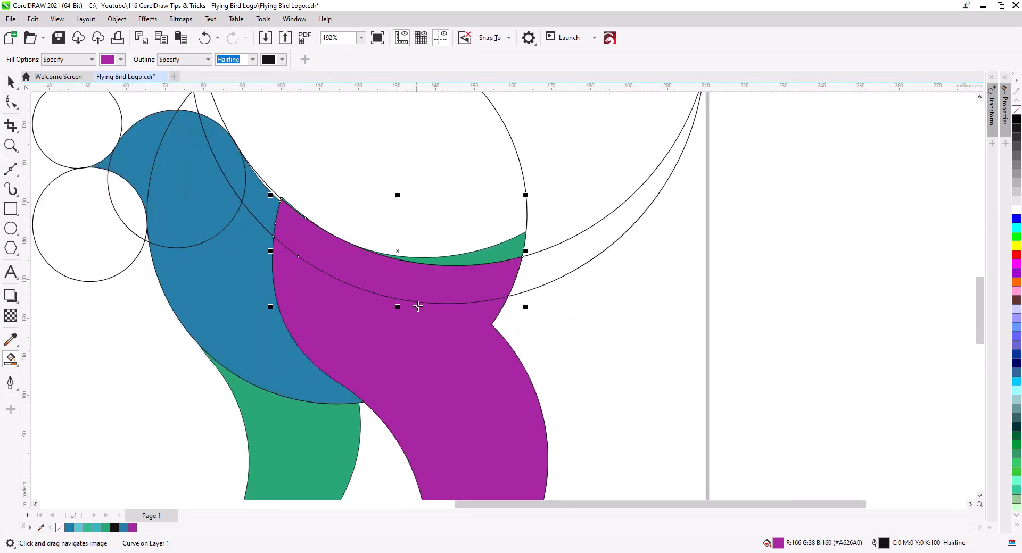
{"action": "left_click", "coordinate": [550, 274]}
{"action": "scroll", "coordinate": [279, 219], "scroll_direction": "up", "scroll_amount": 5}
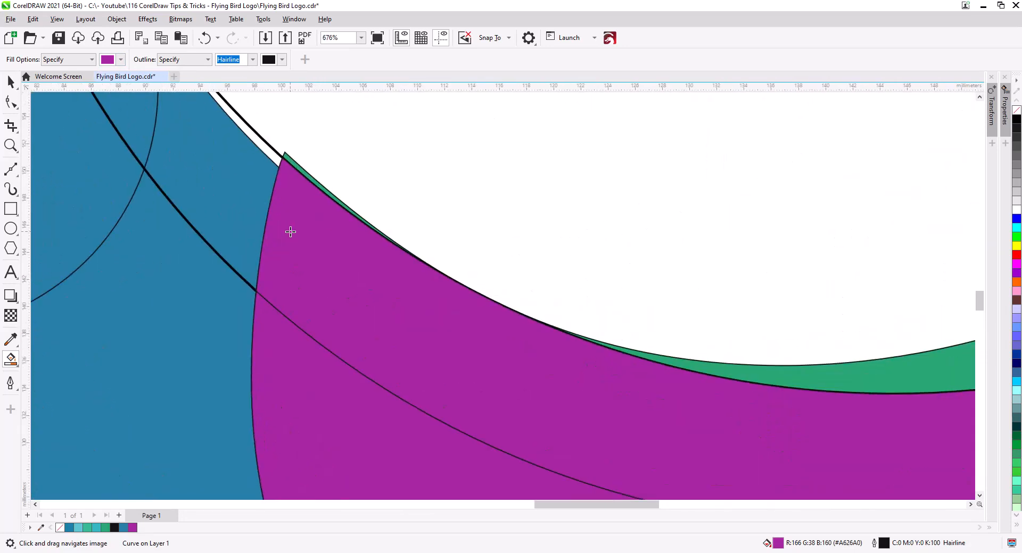
{"action": "scroll", "coordinate": [322, 298], "scroll_direction": "down", "scroll_amount": 7}
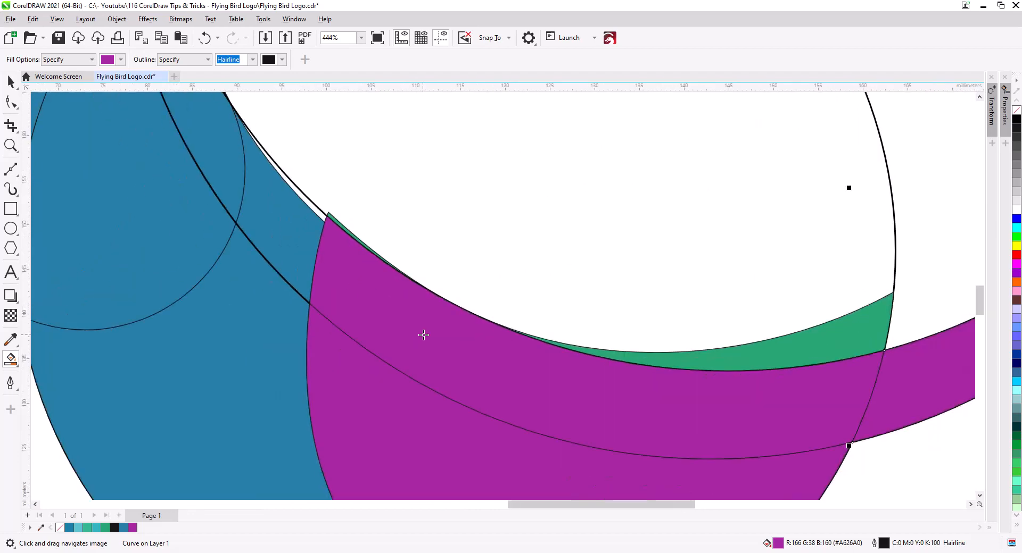
{"action": "left_click_drag", "start_coordinate": [438, 354], "coordinate": [464, 317]}
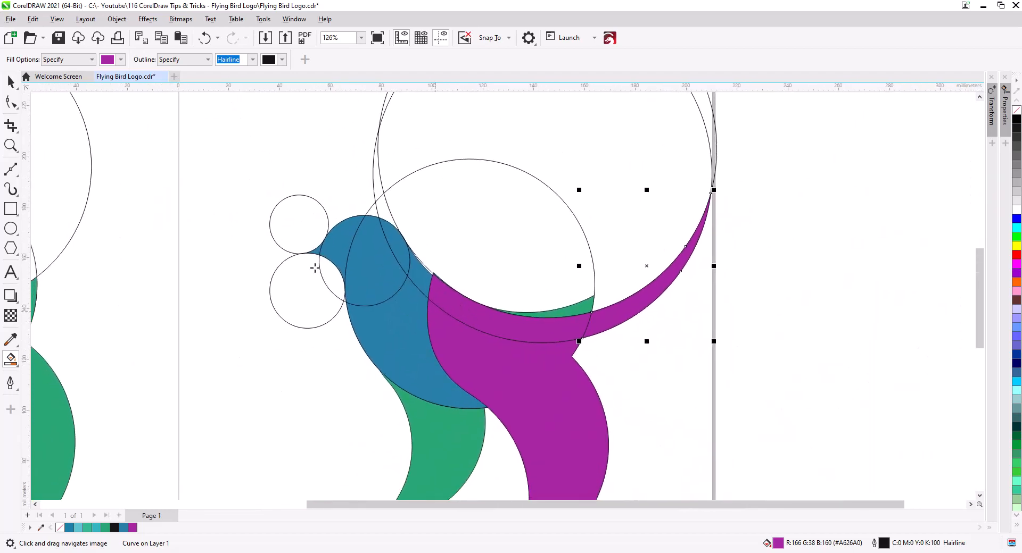
- Weld the three purple pieces into a single wing and tail shape
{"action": "left_click", "coordinate": [10, 82]}
{"action": "left_click", "coordinate": [481, 315], "text": "shift"}
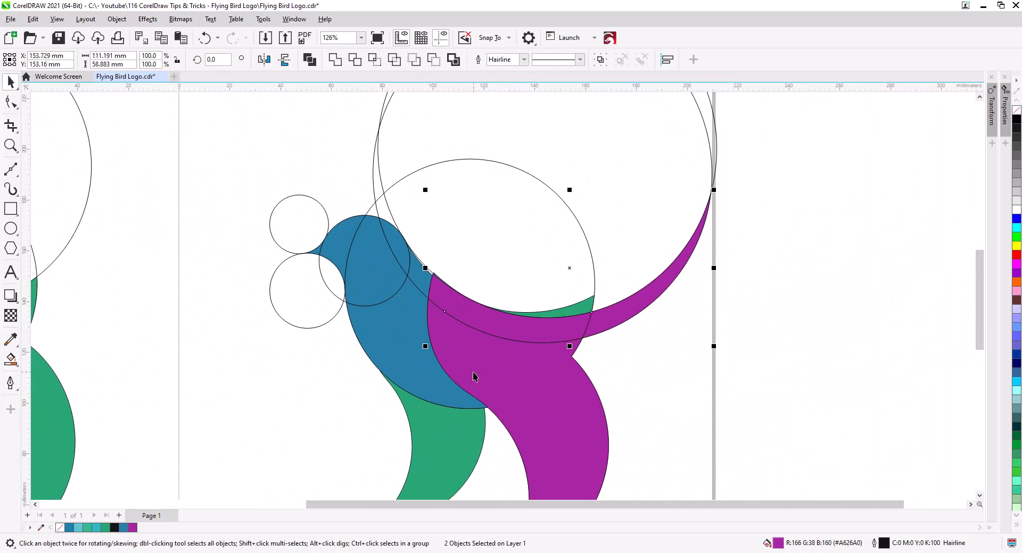
{"action": "left_click", "coordinate": [475, 372], "text": "shift"}
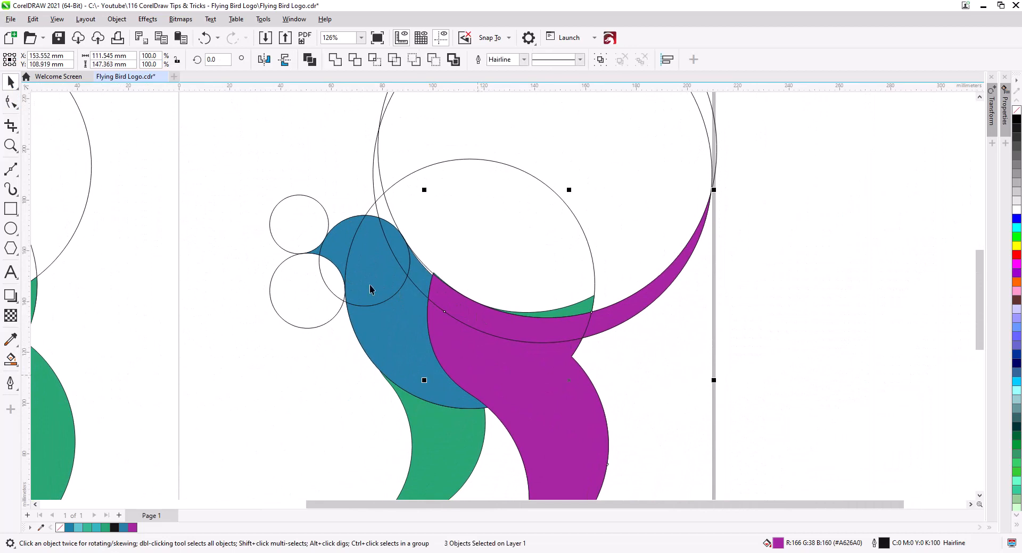
{"action": "left_click", "coordinate": [336, 60]}
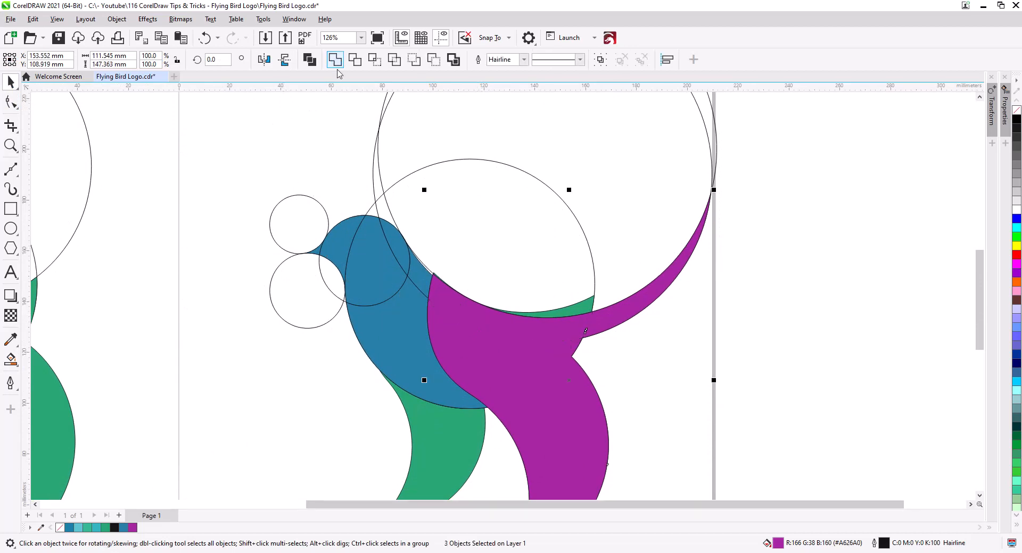
- Delete the leftover green shape showing above the purple wing
{"action": "left_click", "coordinate": [584, 307]}
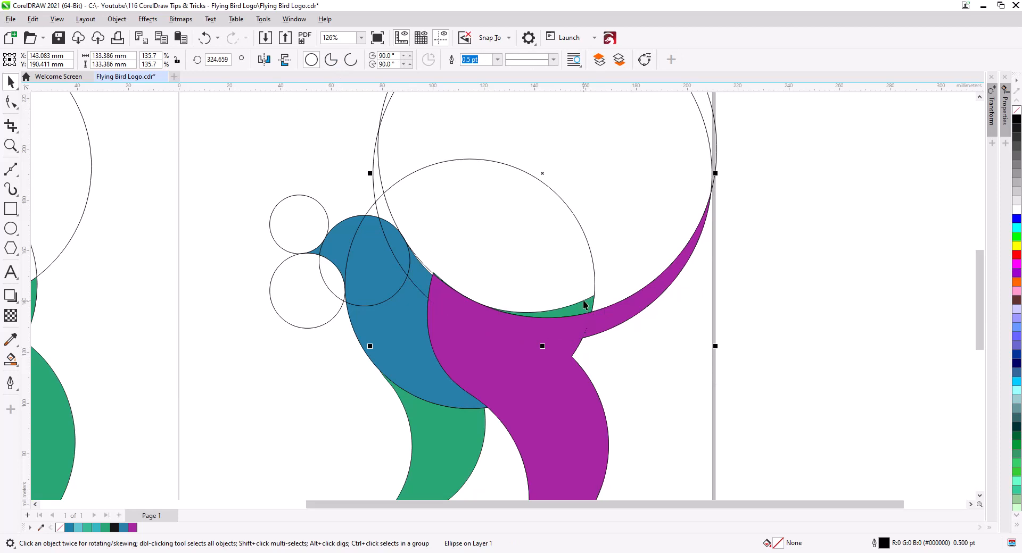
{"action": "left_click", "coordinate": [584, 304]}
{"action": "key", "text": "Delete"}
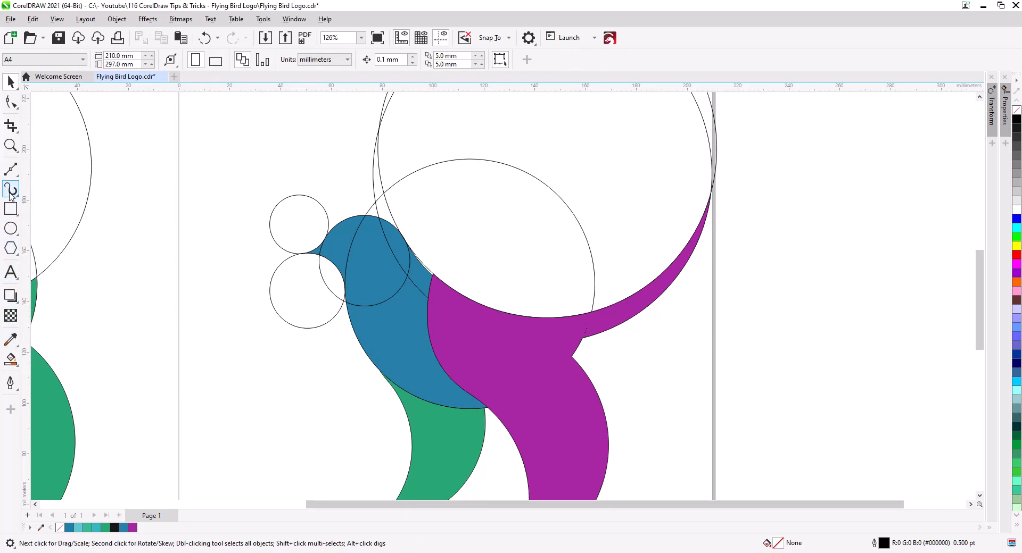
- Smart Fill the thin gap between the blue body and the large circle, and weld the sliver to the blue body
{"action": "left_click", "coordinate": [11, 360]}
{"action": "scroll", "coordinate": [425, 274], "scroll_direction": "up", "scroll_amount": 4}
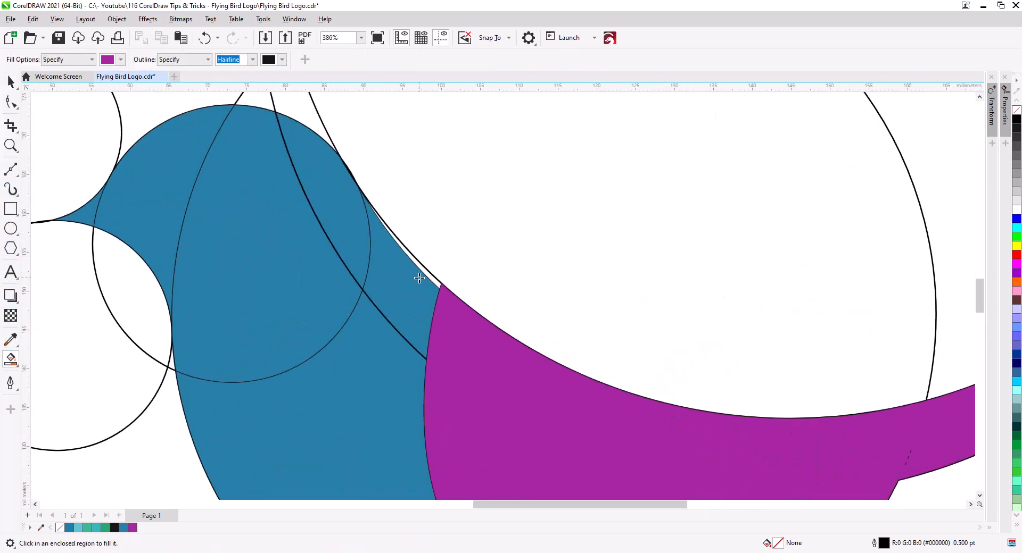
{"action": "scroll", "coordinate": [419, 278], "scroll_direction": "up", "scroll_amount": 2}
{"action": "left_click", "coordinate": [438, 275]}
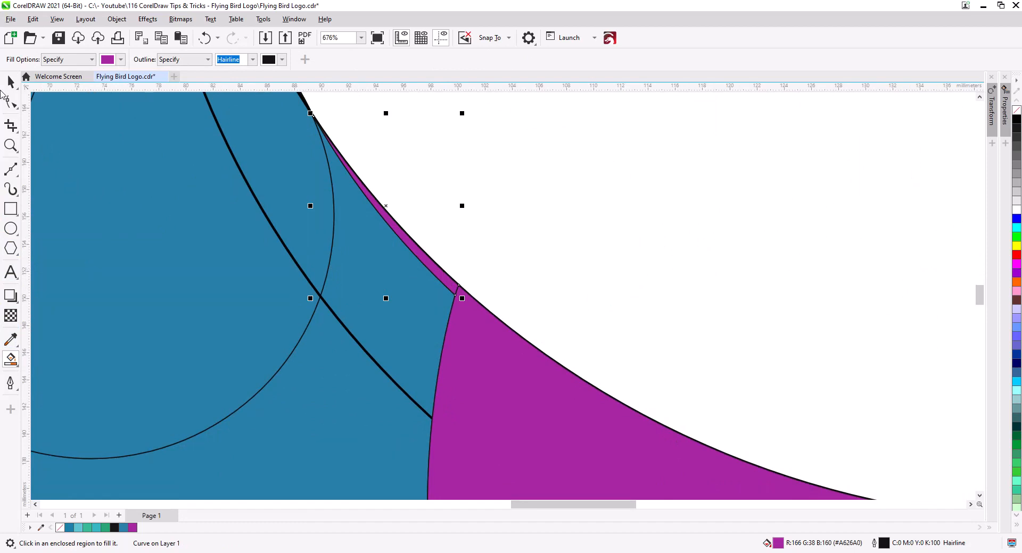
{"action": "left_click", "coordinate": [11, 82]}
{"action": "left_click", "coordinate": [344, 405]}
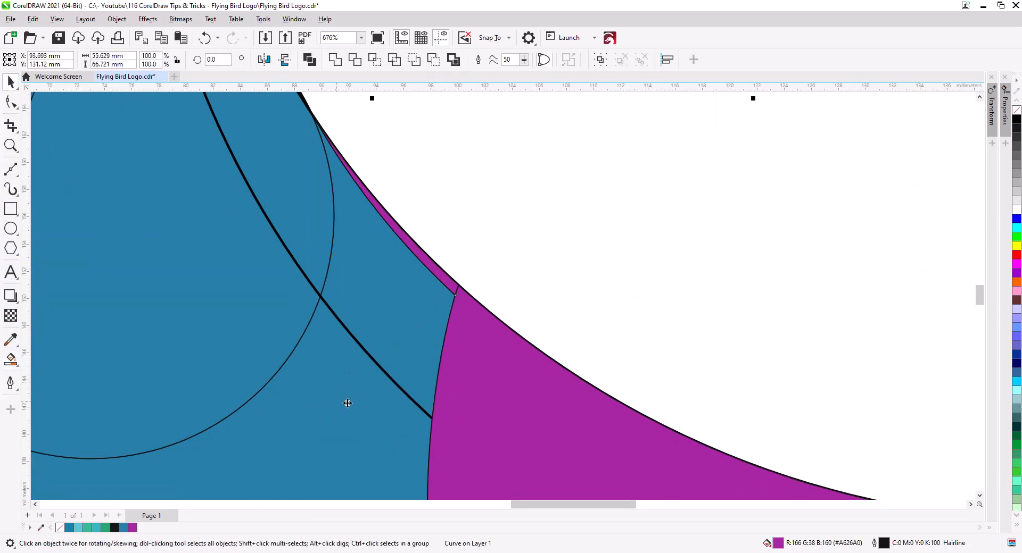
{"action": "left_click", "coordinate": [335, 61]}
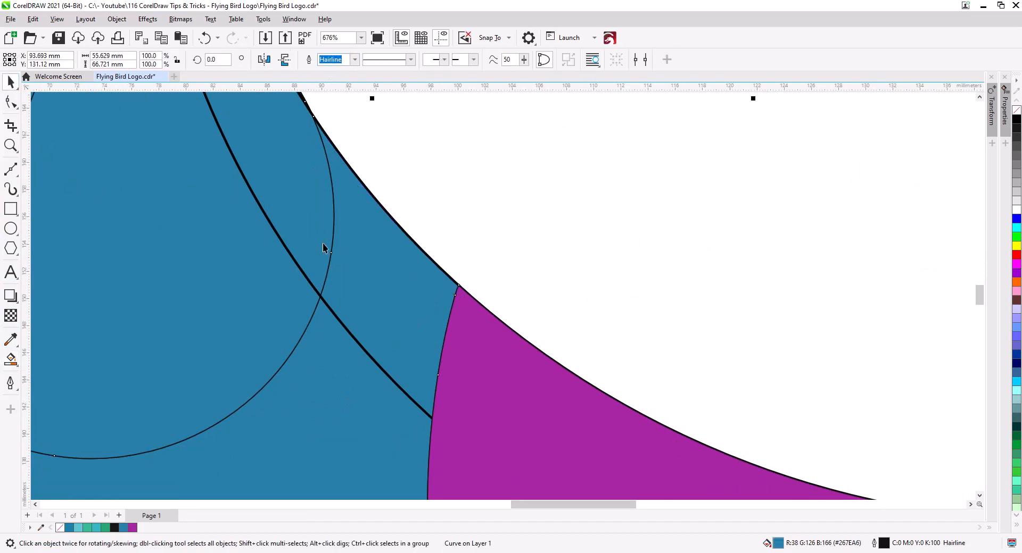
- Move the two large circles together away from the back to about X 172.8, Y 187.3 mm
{"action": "scroll", "coordinate": [322, 248], "scroll_direction": "down", "scroll_amount": 6}
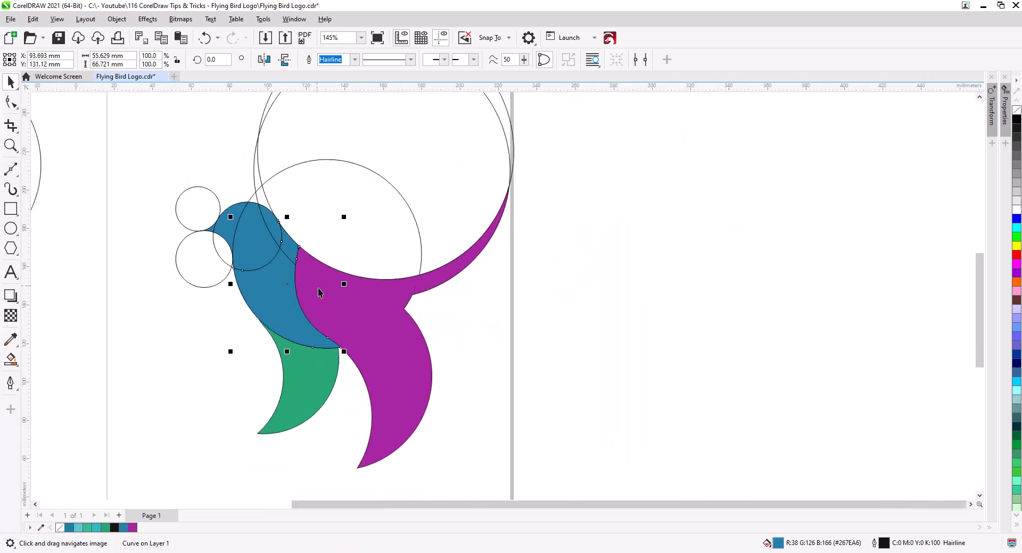
{"action": "left_click_drag", "start_coordinate": [474, 314], "coordinate": [483, 352]}
{"action": "left_click", "coordinate": [483, 351]}
{"action": "left_click", "coordinate": [498, 149]}
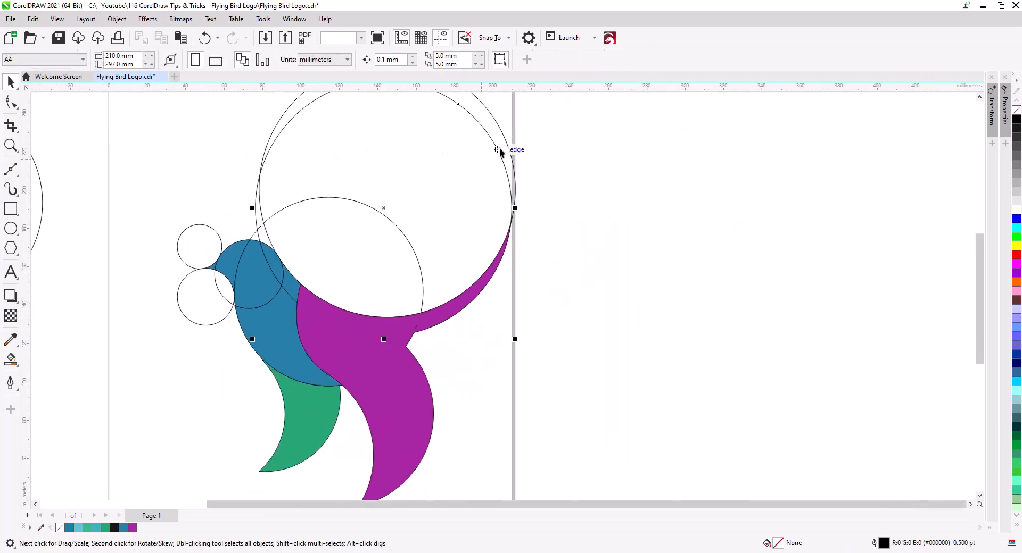
{"action": "left_click", "coordinate": [499, 149], "text": "shift"}
{"action": "left_click_drag", "start_coordinate": [470, 230], "coordinate": [528, 251]}
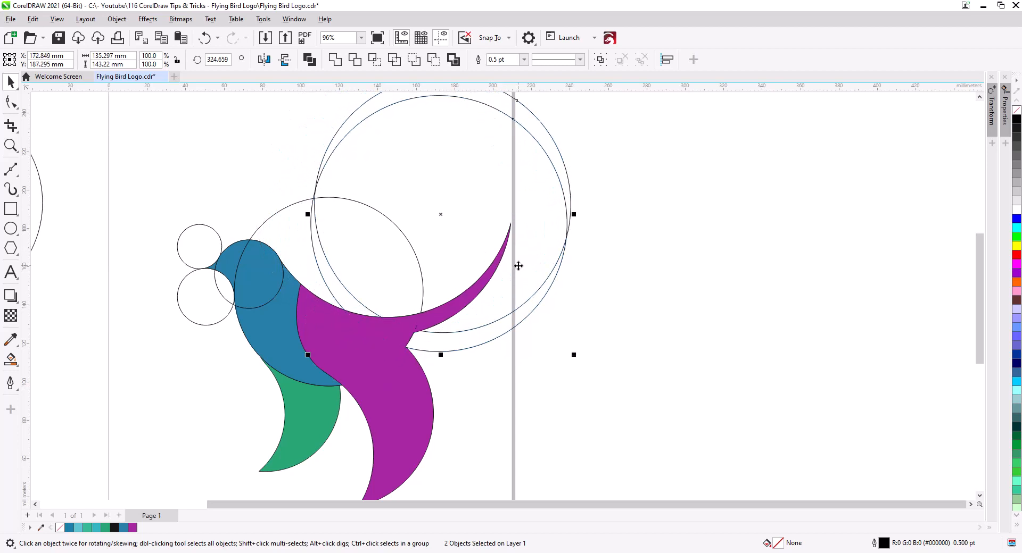
{"action": "left_click_drag", "start_coordinate": [509, 305], "coordinate": [545, 301]}
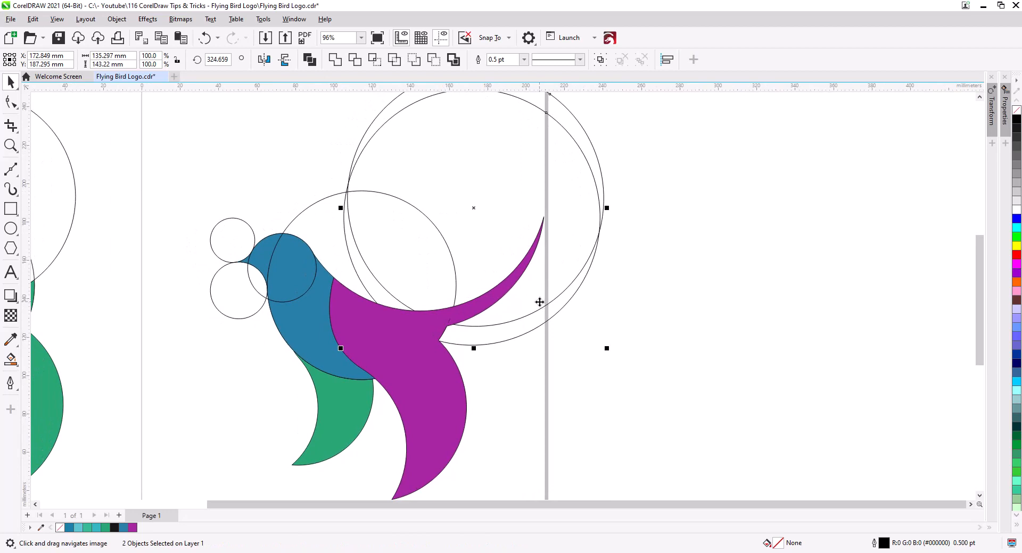
- Rotate the two large circles to about 343.4° and shift them to about X 171.3, Y 187.7 mm to meet the wing's lower notch
{"action": "left_click", "coordinate": [552, 322]}
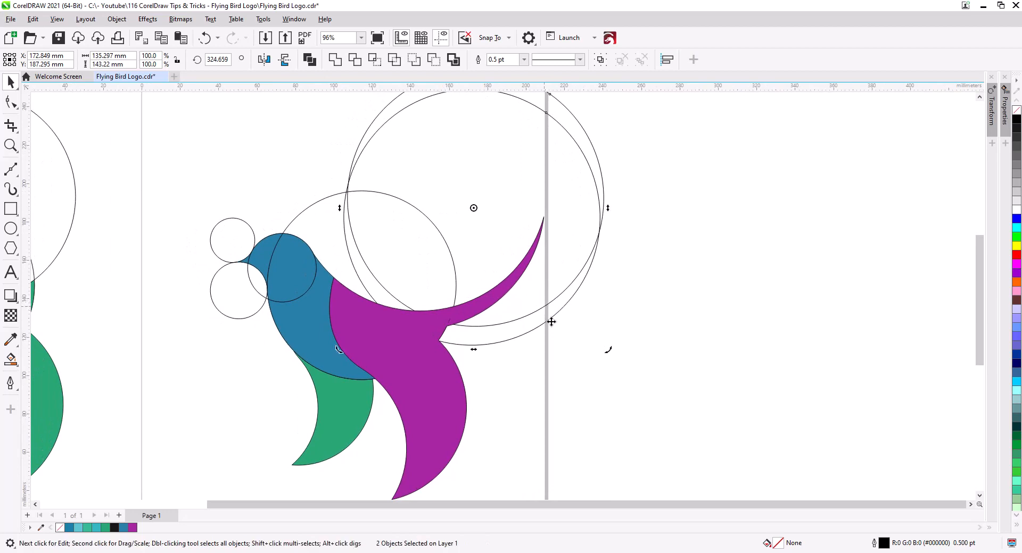
{"action": "left_click_drag", "start_coordinate": [604, 349], "coordinate": [647, 299]}
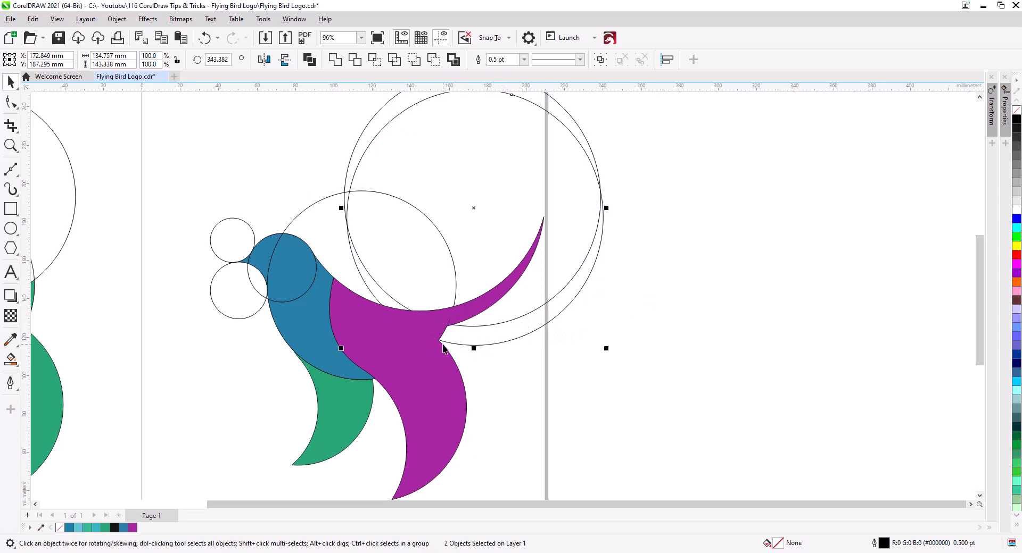
{"action": "scroll", "coordinate": [463, 341], "scroll_direction": "up", "scroll_amount": 5}
{"action": "left_click_drag", "start_coordinate": [437, 336], "coordinate": [432, 336]}
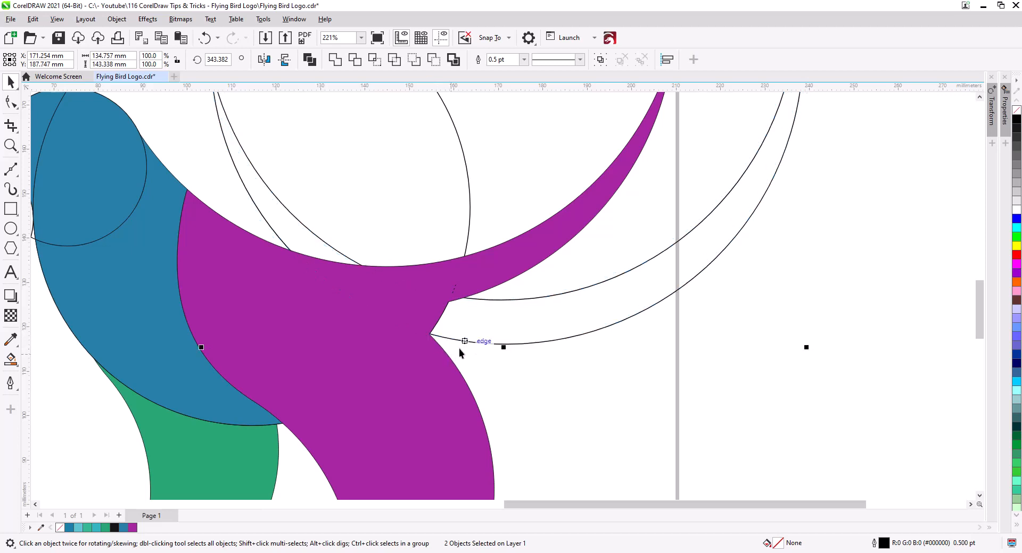
{"action": "scroll", "coordinate": [484, 352], "scroll_direction": "down", "scroll_amount": 3}
{"action": "left_click_drag", "start_coordinate": [499, 374], "coordinate": [499, 381]}
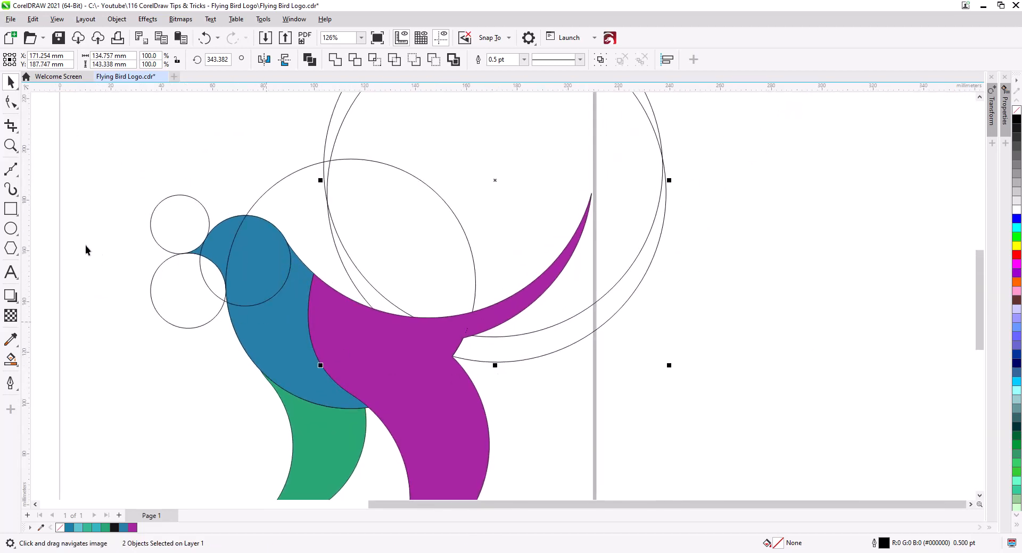
- Smart Fill the crescent between the two large circles in purple and weld it to the wing
{"action": "left_click", "coordinate": [11, 360]}
{"action": "left_click", "coordinate": [517, 350]}
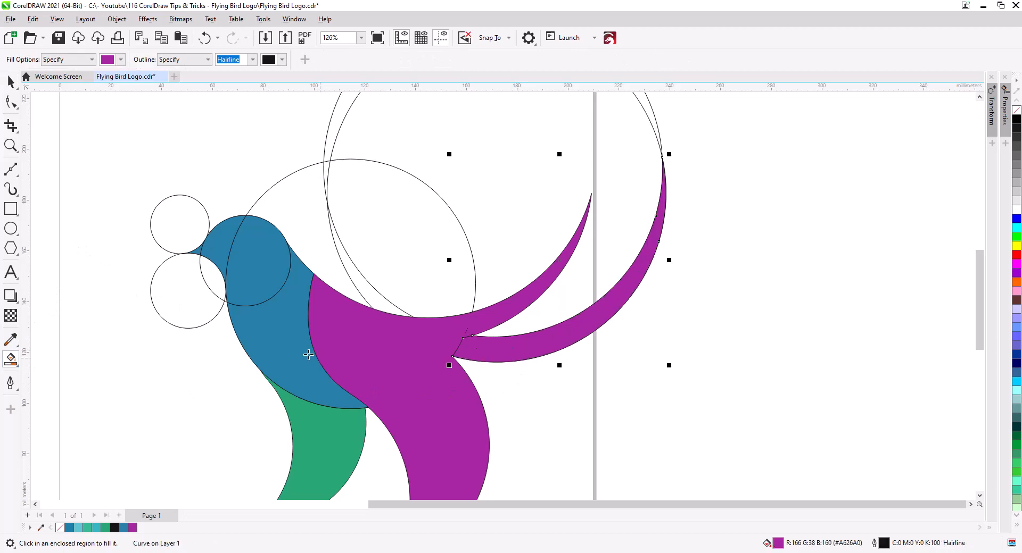
{"action": "key", "text": "space"}
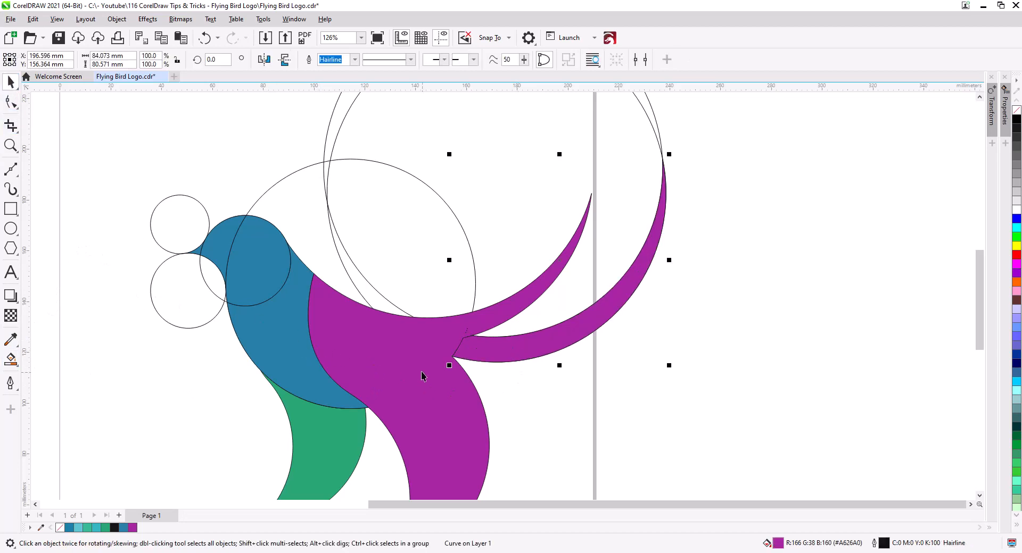
{"action": "left_click", "coordinate": [387, 362], "text": "shift"}
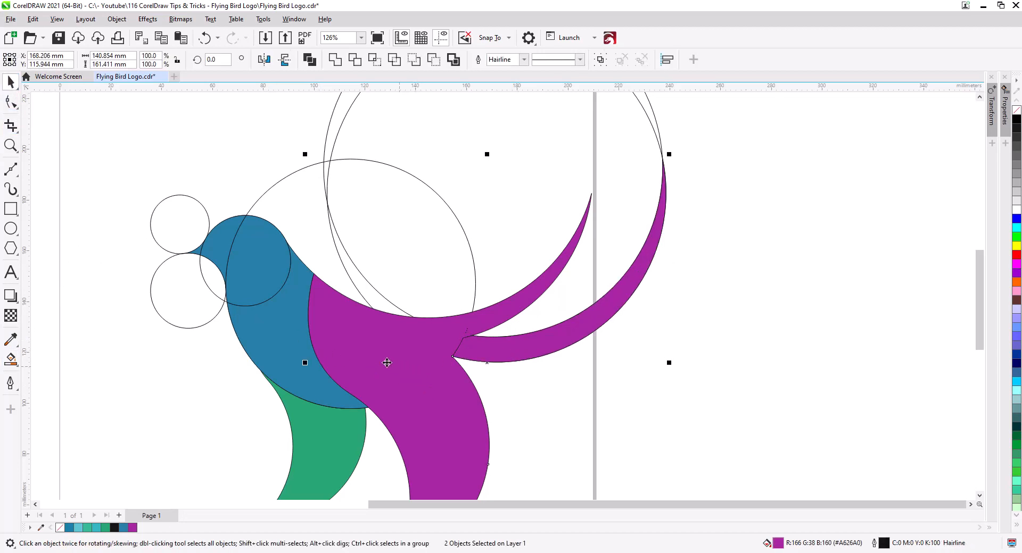
{"action": "left_click", "coordinate": [334, 61]}
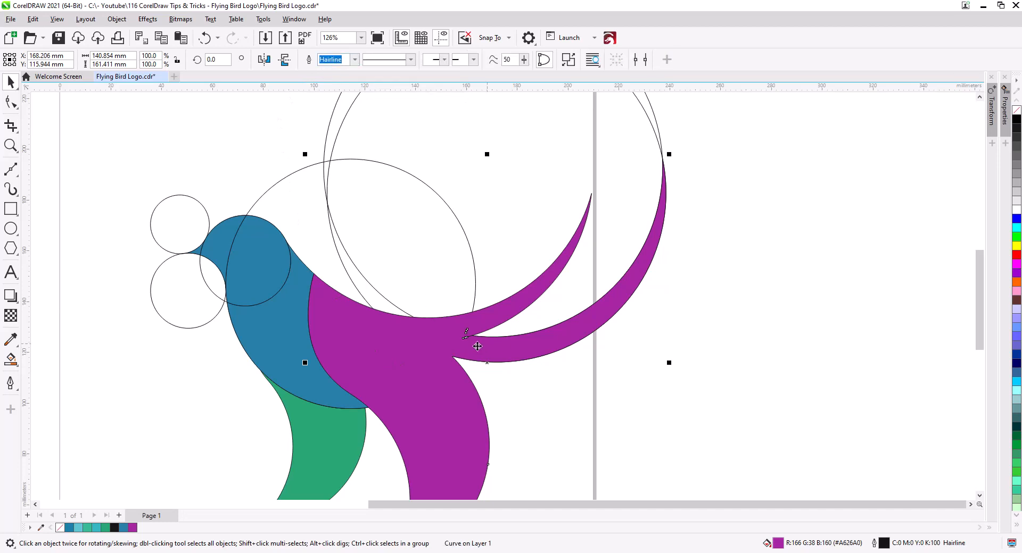
- Delete the stray nodes left inside the purple wing around the notch between its two feathers
{"action": "left_click", "coordinate": [11, 102]}
{"action": "scroll", "coordinate": [471, 346], "scroll_direction": "up", "scroll_amount": 8}
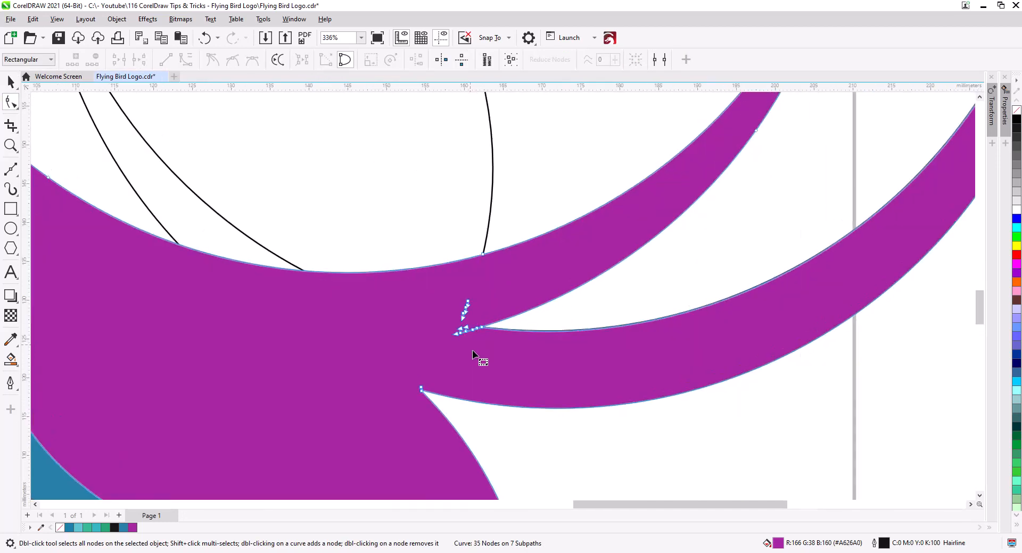
{"action": "scroll", "coordinate": [468, 348], "scroll_direction": "up", "scroll_amount": 1}
{"action": "left_click_drag", "start_coordinate": [393, 143], "coordinate": [479, 236]}
{"action": "key", "text": "Delete"}
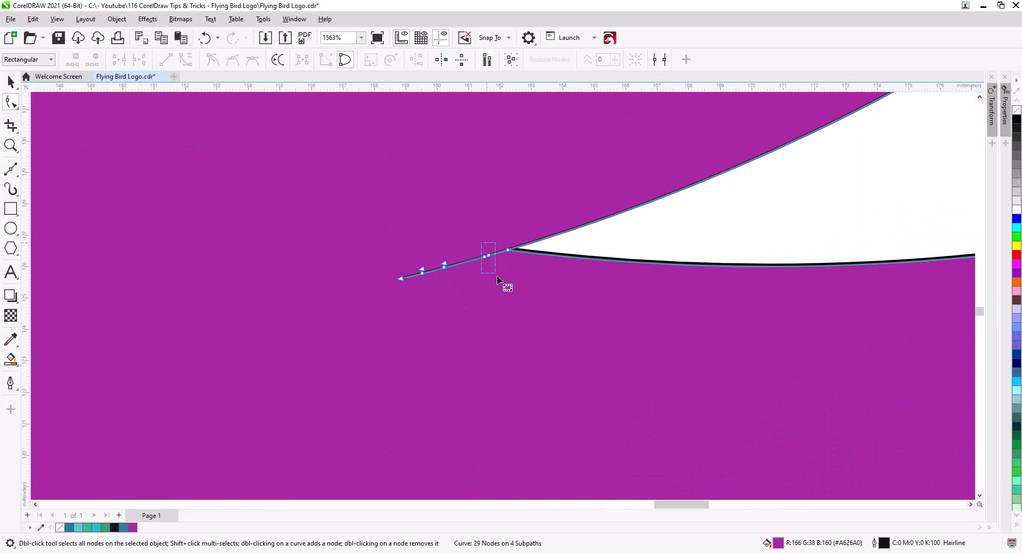
{"action": "left_click_drag", "start_coordinate": [497, 276], "coordinate": [498, 276]}
{"action": "key", "text": "Delete"}
{"action": "left_click_drag", "start_coordinate": [386, 232], "coordinate": [467, 313]}
{"action": "key", "text": "Delete"}
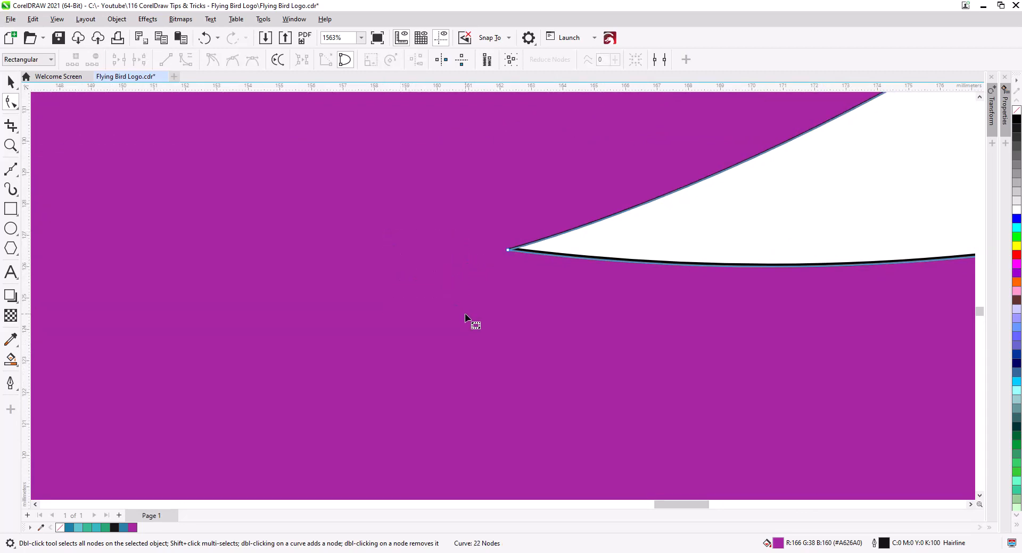
- Remove the surplus nodes along the purple wing's front edge beside the blue body
{"action": "scroll", "coordinate": [465, 317], "scroll_direction": "down", "scroll_amount": 5}
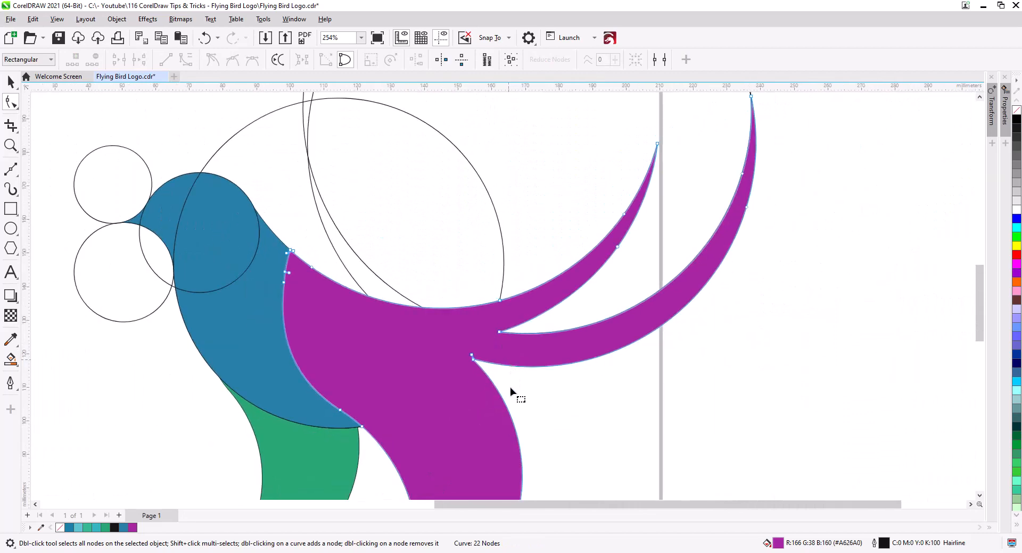
{"action": "left_click_drag", "start_coordinate": [510, 388], "coordinate": [574, 308]}
{"action": "left_click_drag", "start_coordinate": [433, 274], "coordinate": [574, 348]}
{"action": "scroll", "coordinate": [506, 283], "scroll_direction": "up", "scroll_amount": 3}
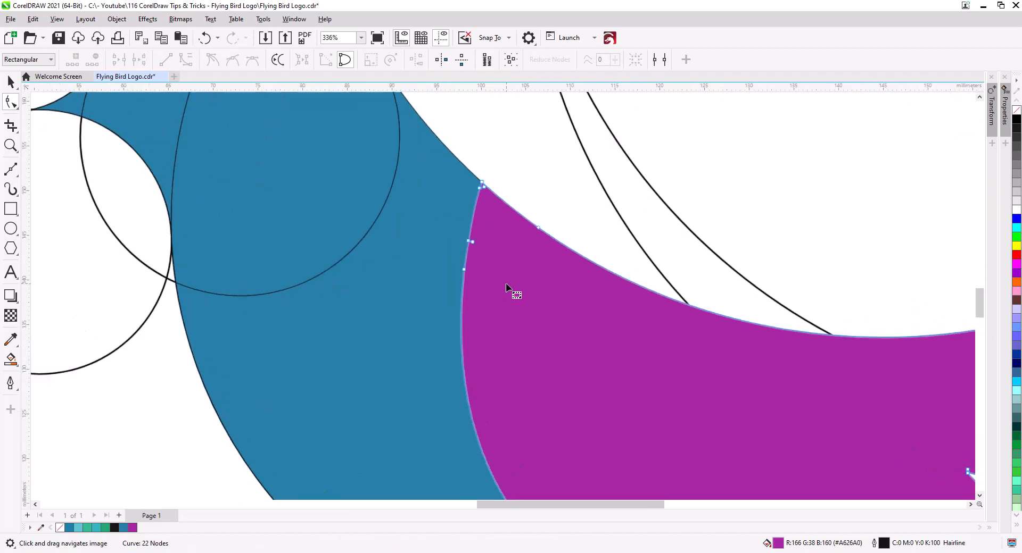
{"action": "scroll", "coordinate": [506, 284], "scroll_direction": "up", "scroll_amount": 2}
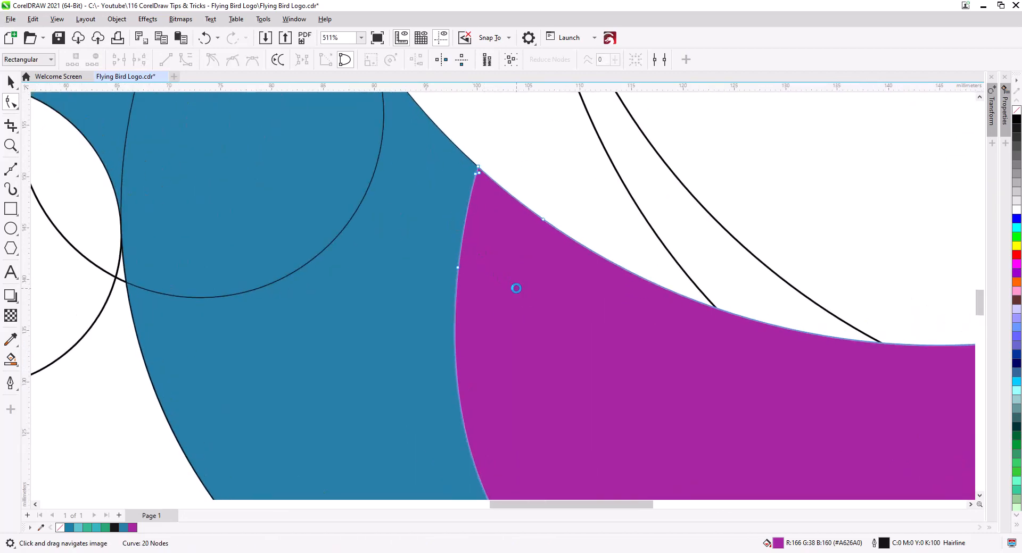
{"action": "scroll", "coordinate": [518, 299], "scroll_direction": "down", "scroll_amount": 7}
{"action": "left_click_drag", "start_coordinate": [613, 394], "coordinate": [538, 348]}
- Place a copy of the whole bird with its construction circles outside the page, beyond the earlier green version
{"action": "left_click", "coordinate": [11, 81]}
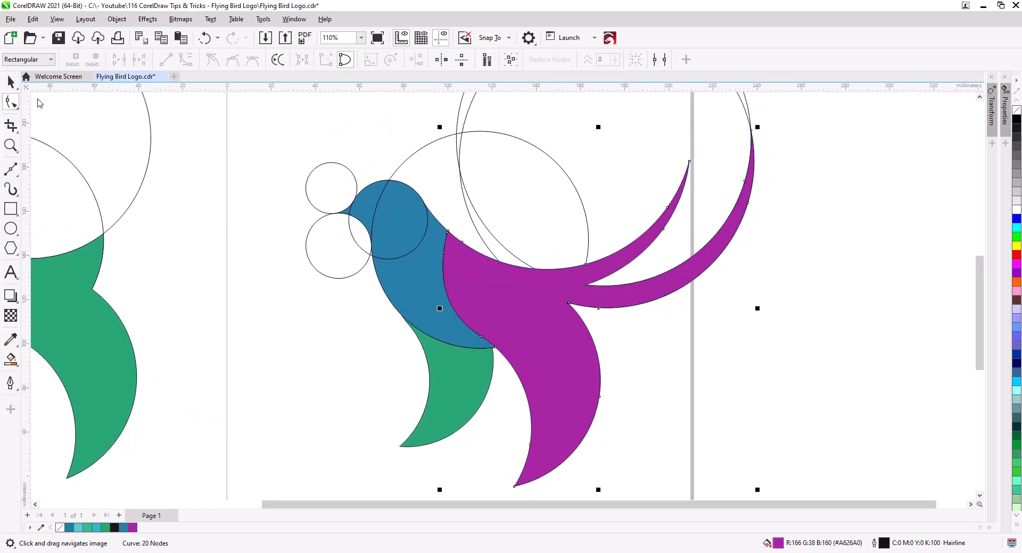
{"action": "scroll", "coordinate": [388, 336], "scroll_direction": "down", "scroll_amount": 2}
{"action": "left_click_drag", "start_coordinate": [571, 338], "coordinate": [669, 342]}
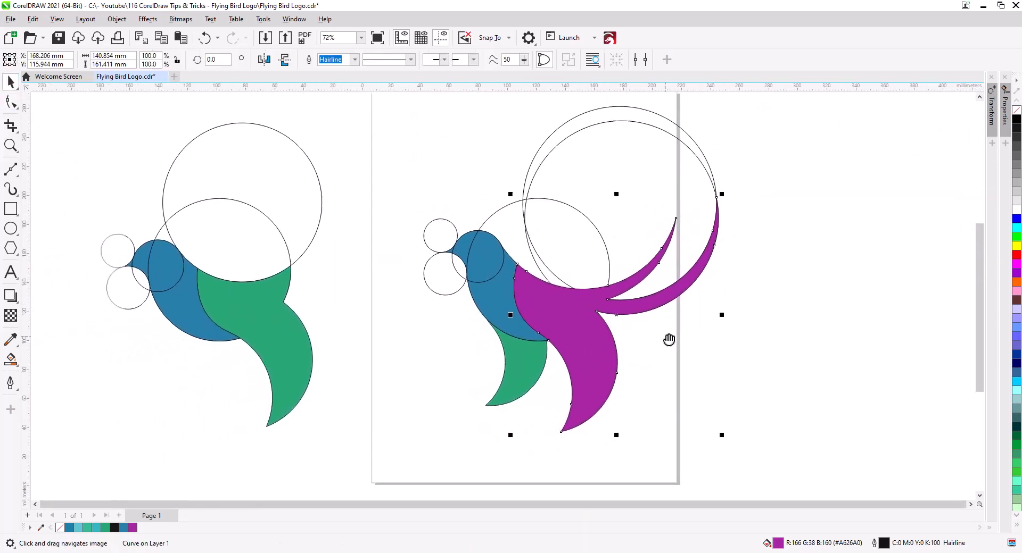
{"action": "scroll", "coordinate": [671, 351], "scroll_direction": "down", "scroll_amount": 2}
{"action": "left_click_drag", "start_coordinate": [768, 420], "coordinate": [544, 307]}
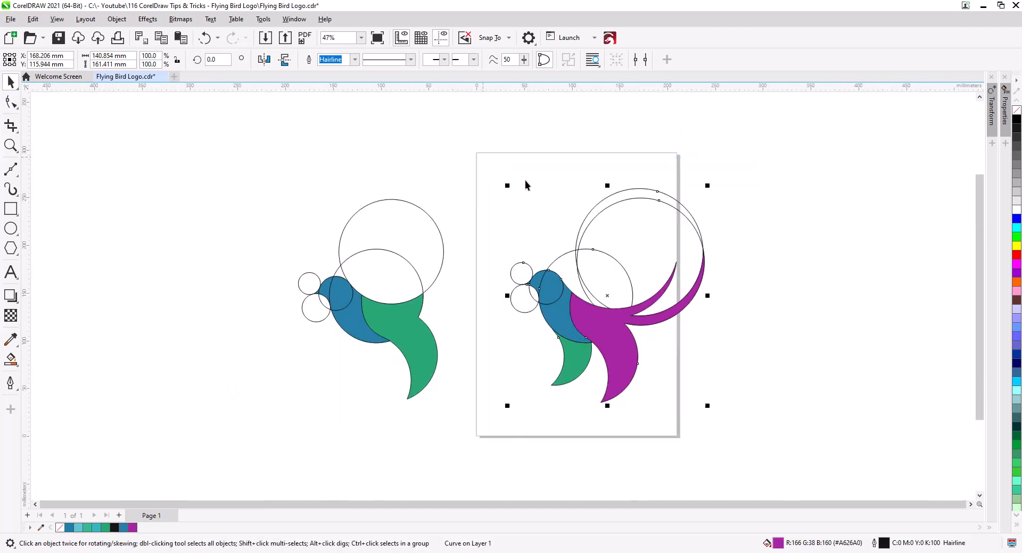
{"action": "left_click_drag", "start_coordinate": [673, 313], "coordinate": [228, 311]}
{"action": "left_click", "coordinate": [265, 336]}
{"action": "left_click", "coordinate": [368, 395]}
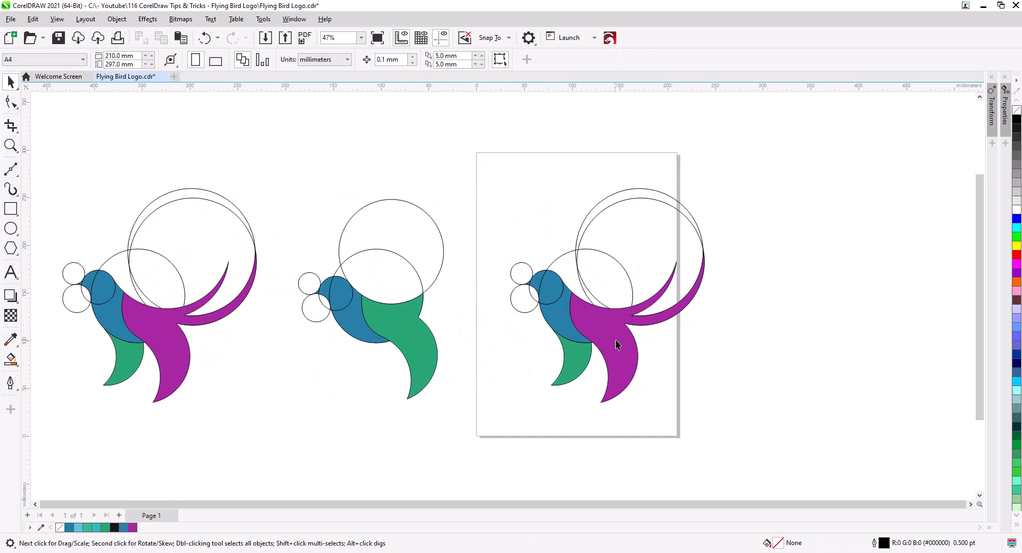
- Delete all the construction circles around the bird on the page
{"action": "scroll", "coordinate": [621, 345], "scroll_direction": "up", "scroll_amount": 2}
{"action": "left_click_drag", "start_coordinate": [713, 345], "coordinate": [618, 380]}
{"action": "left_click", "coordinate": [513, 140]}
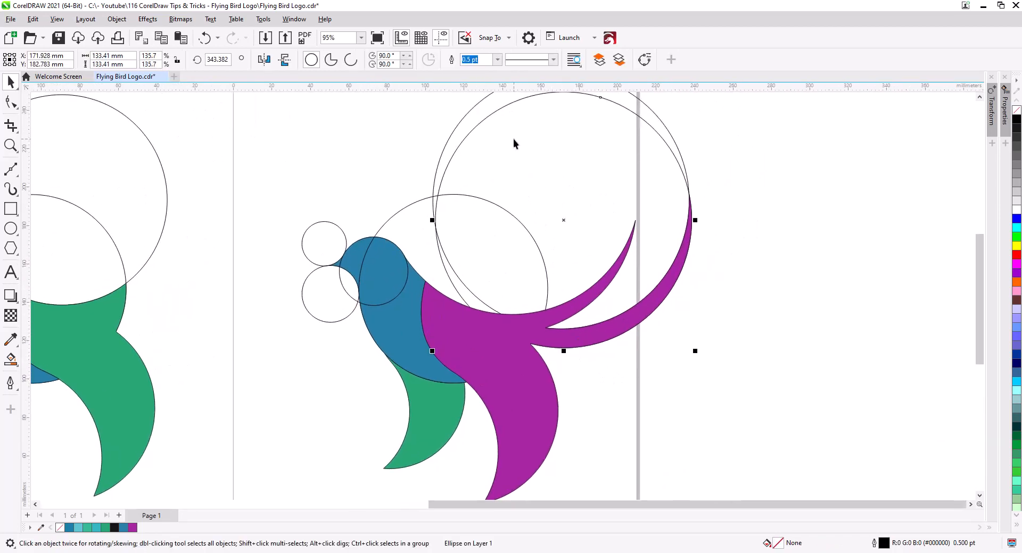
{"action": "key", "text": "Delete"}
{"action": "key", "text": "Delete"}
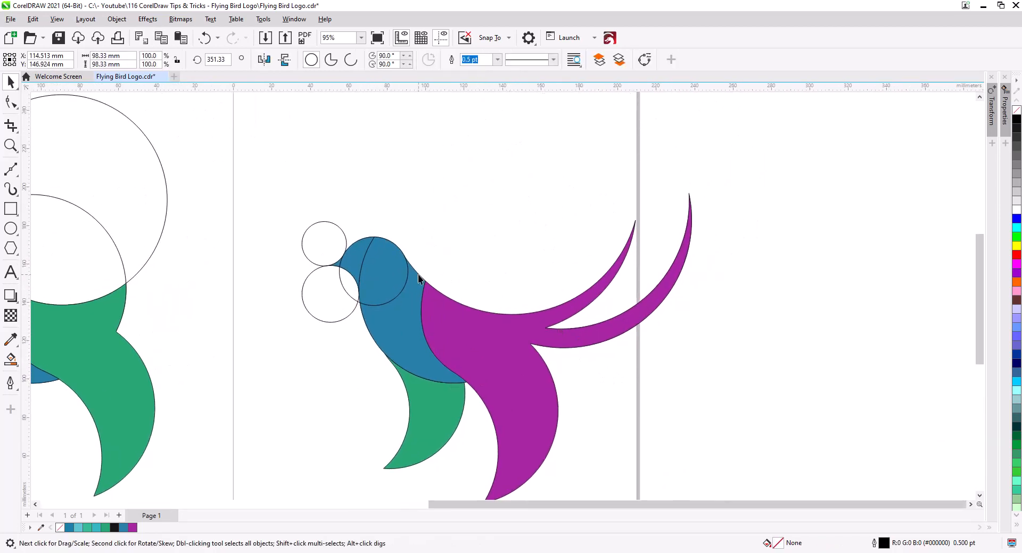
{"action": "key", "text": "Delete"}
{"action": "left_click", "coordinate": [345, 288]}
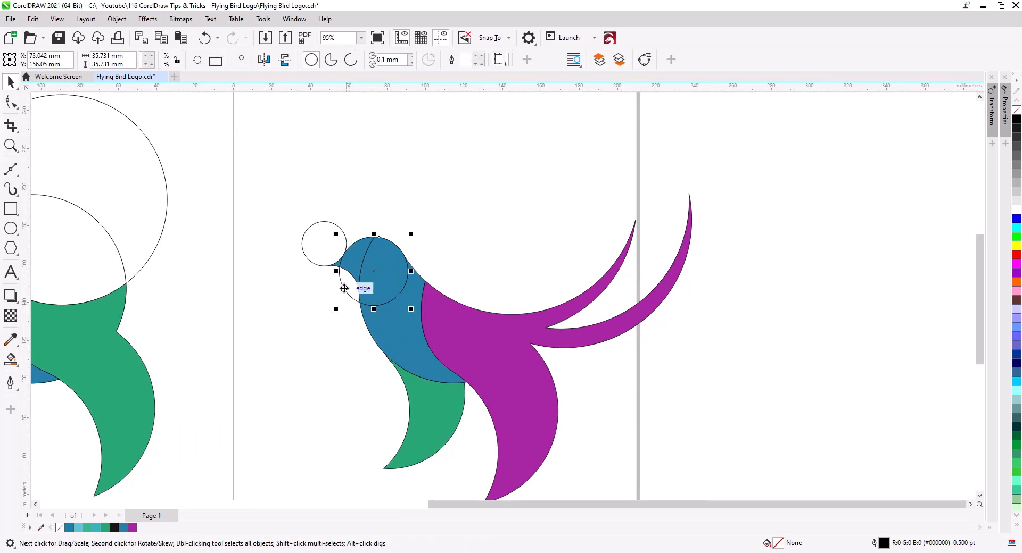
{"action": "key", "text": "Delete"}
{"action": "left_click", "coordinate": [314, 250]}
{"action": "key", "text": "Delete"}
{"action": "scroll", "coordinate": [377, 290], "scroll_direction": "up", "scroll_amount": 3}
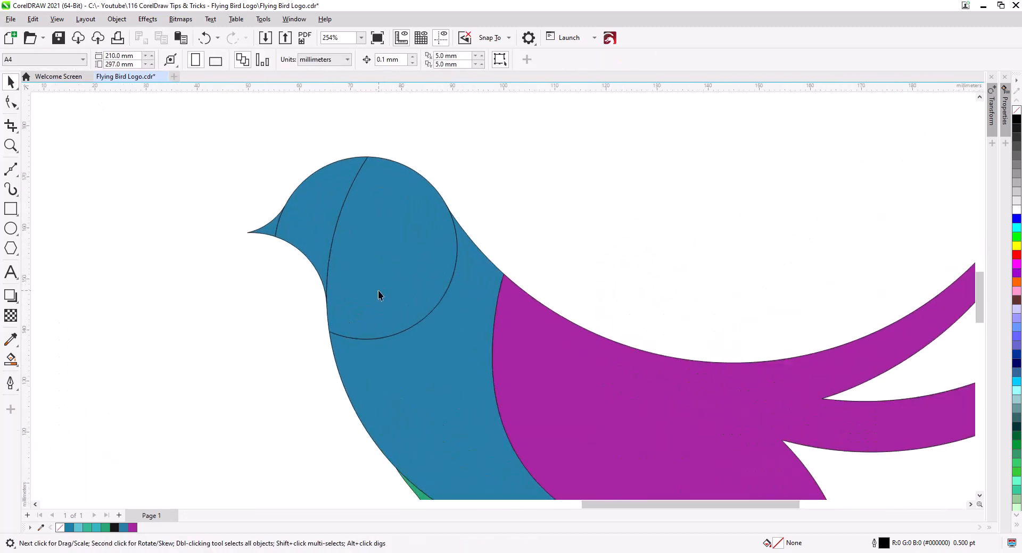
- Weld the four blue head, beak and body pieces into a single body shape
{"action": "left_click", "coordinate": [419, 369]}
{"action": "left_click", "coordinate": [377, 281], "text": "shift"}
{"action": "left_click", "coordinate": [313, 229], "text": "shift"}
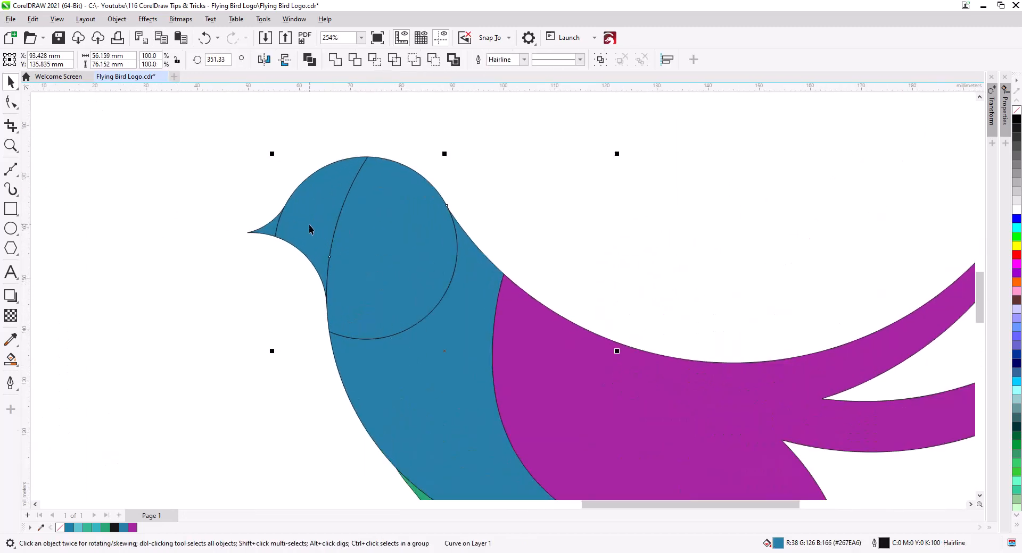
{"action": "left_click", "coordinate": [269, 230], "text": "shift"}
{"action": "left_click", "coordinate": [335, 60]}
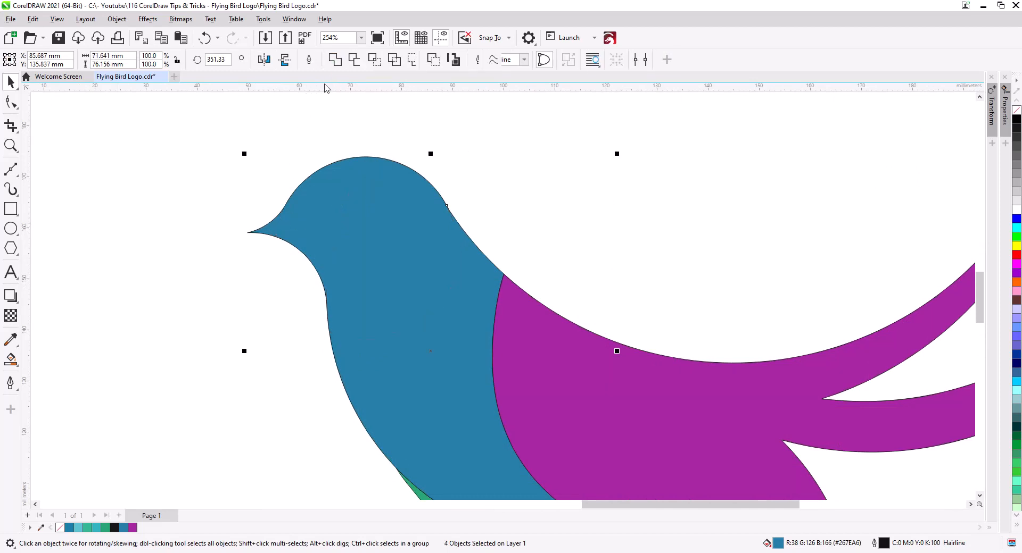
{"action": "left_click", "coordinate": [212, 173]}
- Move the welded blue body aside to check it, and undo the move
{"action": "scroll", "coordinate": [298, 309], "scroll_direction": "down", "scroll_amount": 1}
{"action": "left_click_drag", "start_coordinate": [298, 310], "coordinate": [364, 281]}
{"action": "left_click_drag", "start_coordinate": [370, 341], "coordinate": [255, 303]}
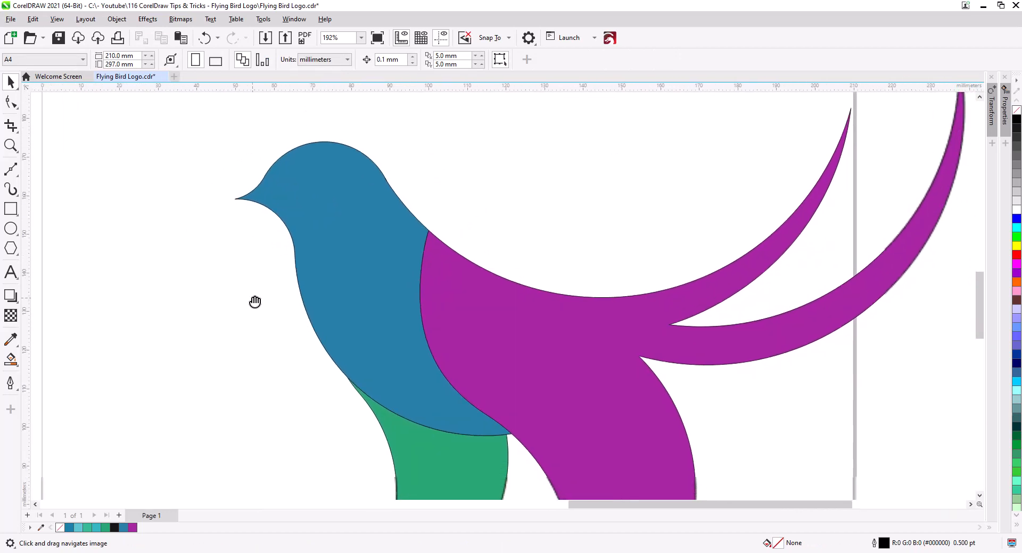
{"action": "left_click_drag", "start_coordinate": [304, 281], "coordinate": [200, 261]}
{"action": "key", "text": "ctrl+z"}
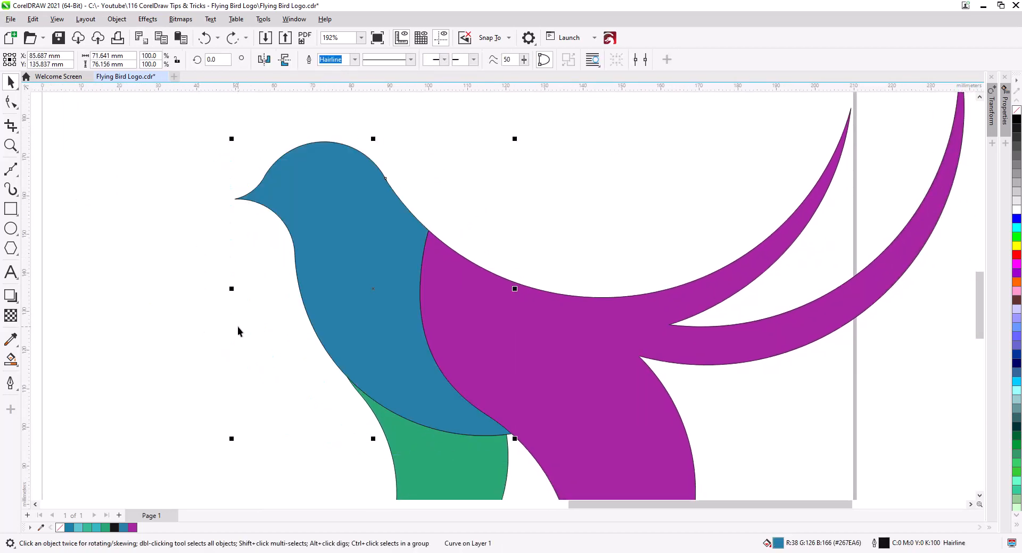
- Draw a circle about 3 mm across, fill it white, and place it on the bird's head as an eye
{"action": "left_click", "coordinate": [10, 229]}
{"action": "left_click_drag", "start_coordinate": [182, 252], "coordinate": [194, 264]}
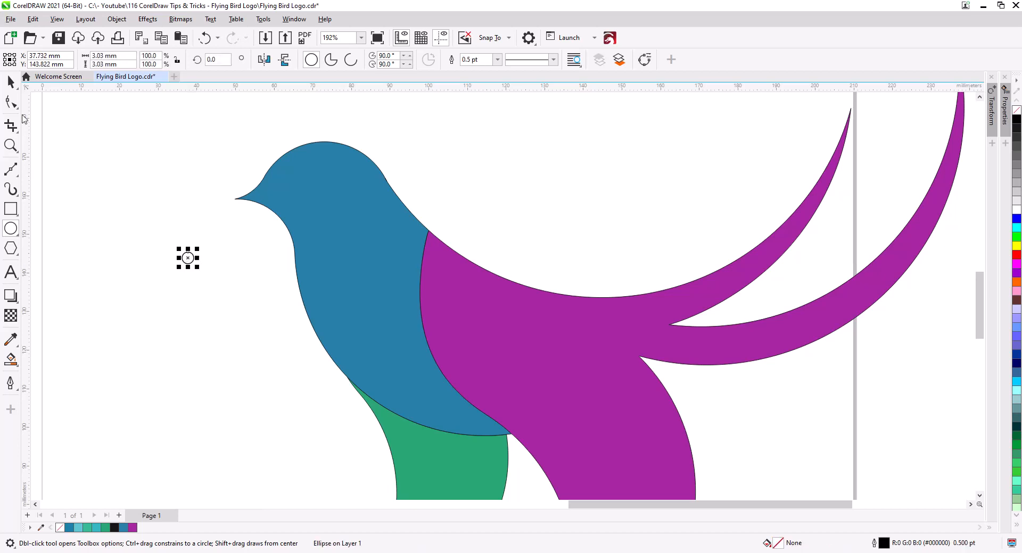
{"action": "left_click", "coordinate": [13, 81]}
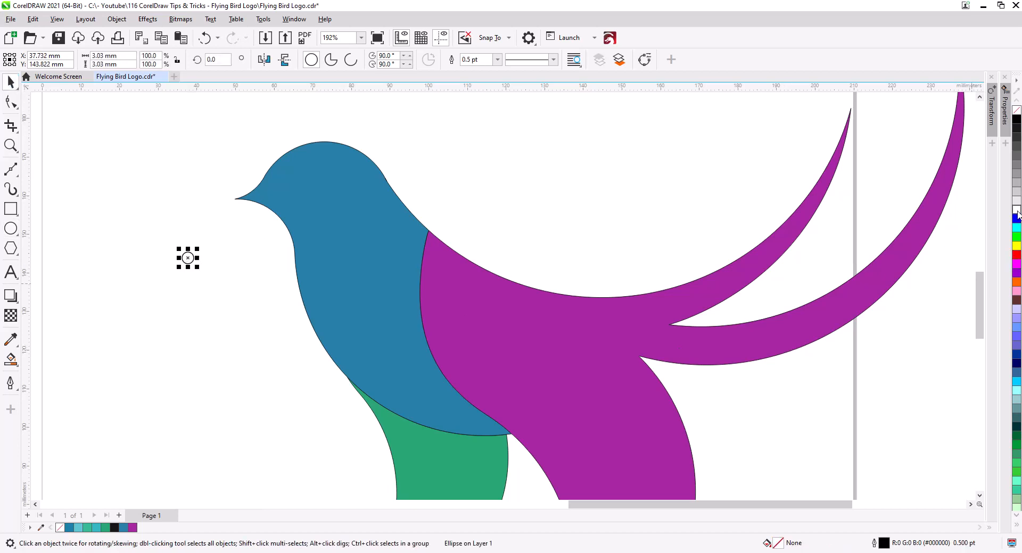
{"action": "left_click_drag", "start_coordinate": [188, 259], "coordinate": [312, 174]}
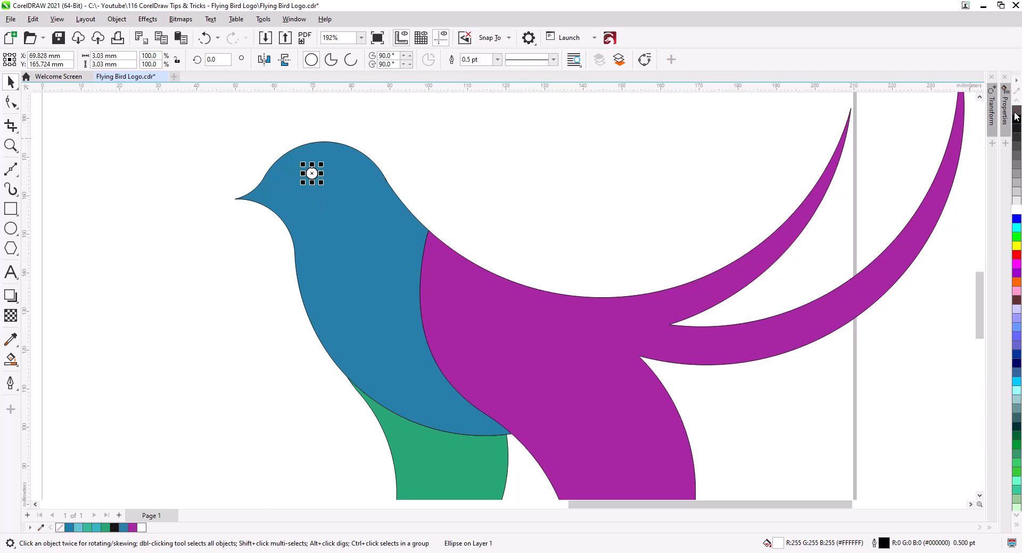
{"action": "left_click", "coordinate": [456, 184]}
{"action": "scroll", "coordinate": [457, 184], "scroll_direction": "down", "scroll_amount": 3}
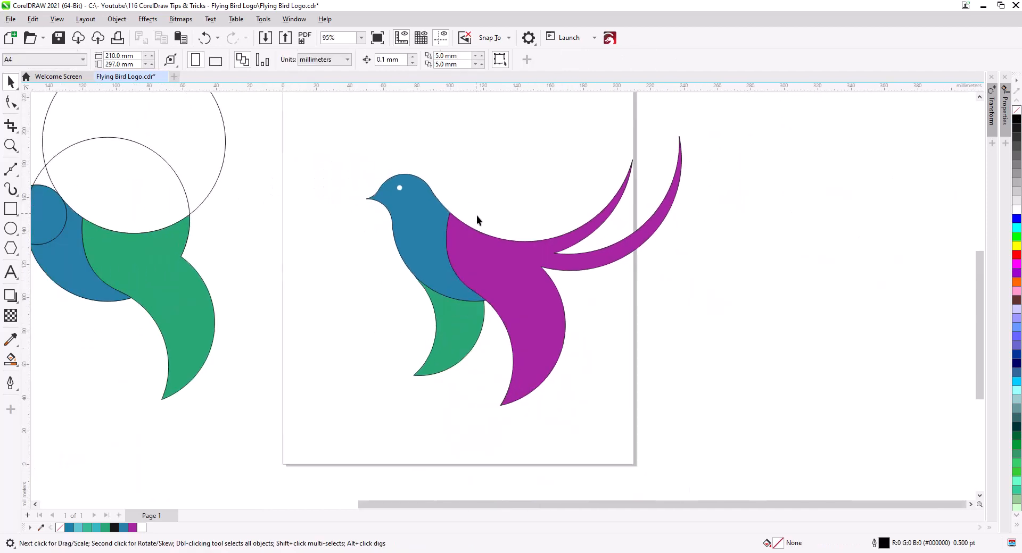
{"action": "left_click_drag", "start_coordinate": [485, 208], "coordinate": [521, 238]}
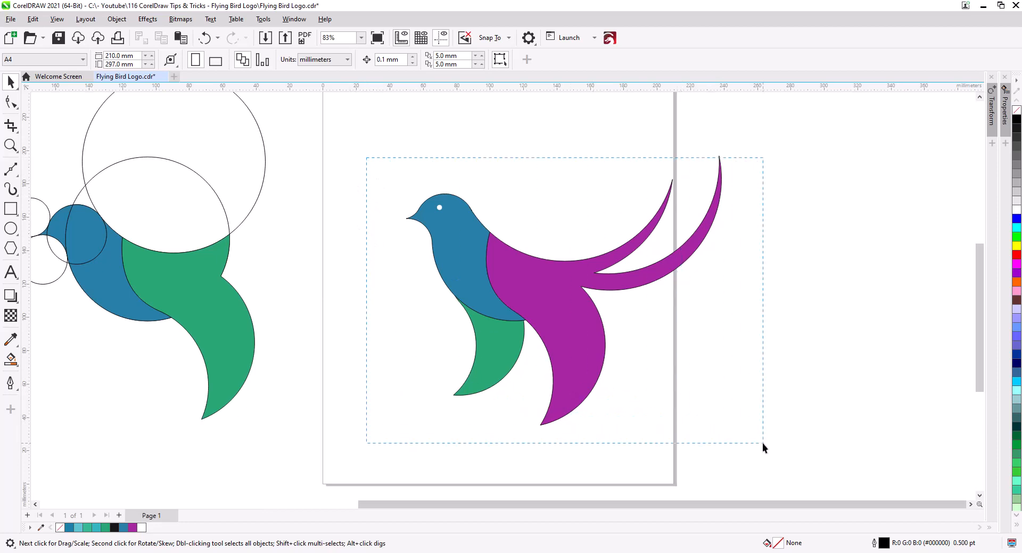
{"action": "left_click_drag", "start_coordinate": [762, 443], "coordinate": [762, 443]}
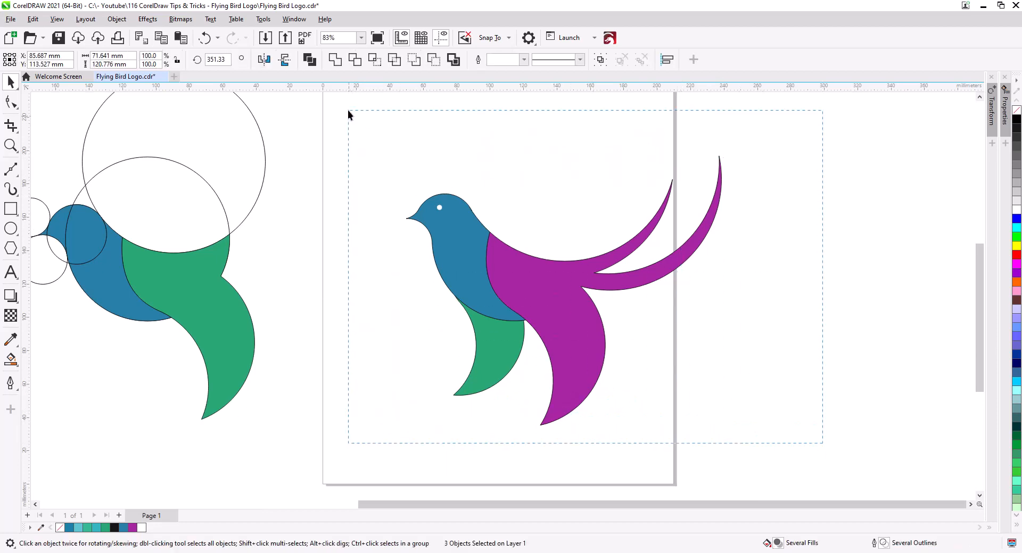
{"action": "left_click_drag", "start_coordinate": [348, 111], "coordinate": [348, 112]}
{"action": "key", "text": "ctrl+z"}
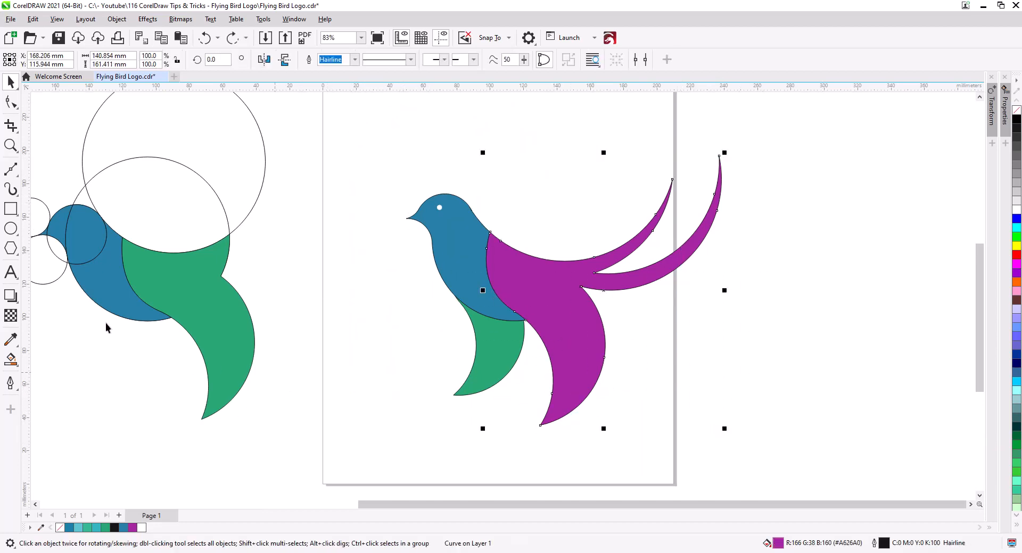
- Apply a diagonal purple-to-white fountain fill to the wing, running from beside the lower tail feather towards the upper back
{"action": "left_click", "coordinate": [13, 361]}
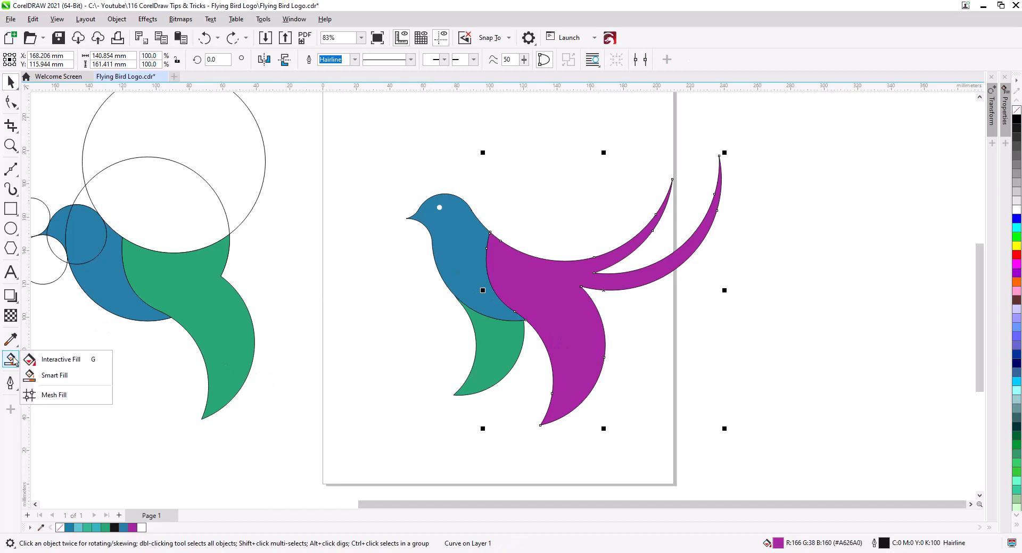
{"action": "left_click", "coordinate": [53, 361]}
{"action": "left_click_drag", "start_coordinate": [622, 375], "coordinate": [528, 280]}
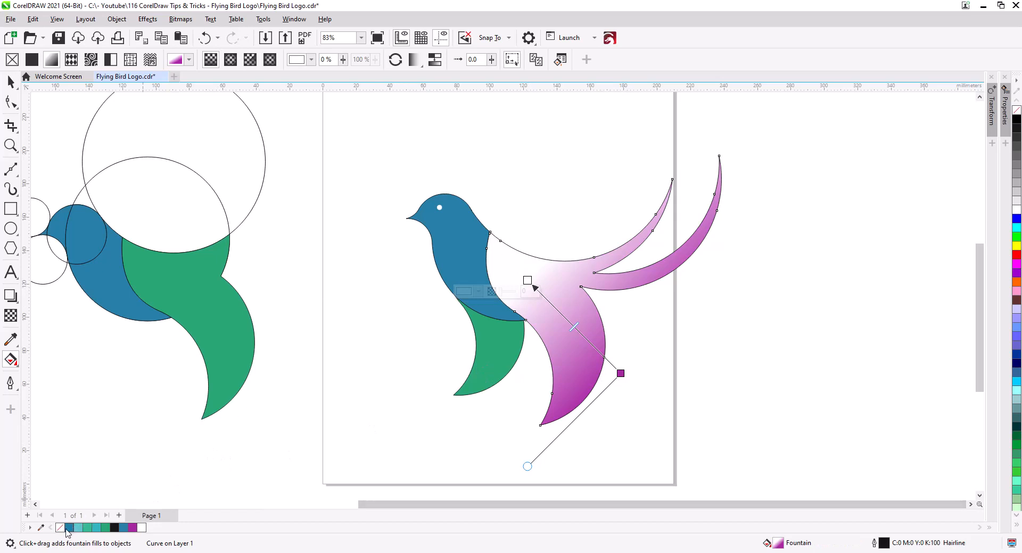
- Recolour the wing's fountain fill from dark blue at the outer edge to light turquoise at the back, and move its start closer in
{"action": "left_click_drag", "start_coordinate": [343, 499], "coordinate": [620, 374]}
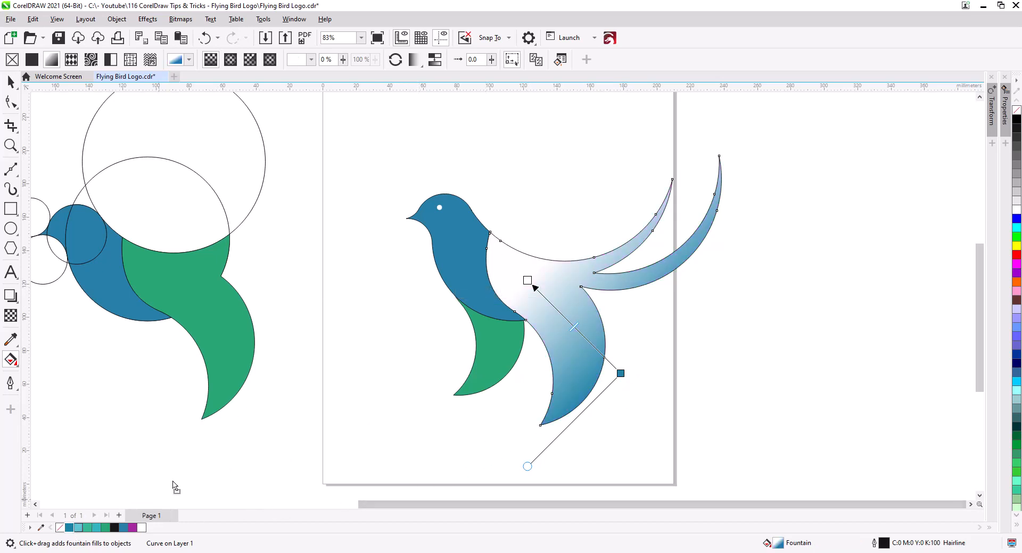
{"action": "left_click_drag", "start_coordinate": [173, 486], "coordinate": [527, 268]}
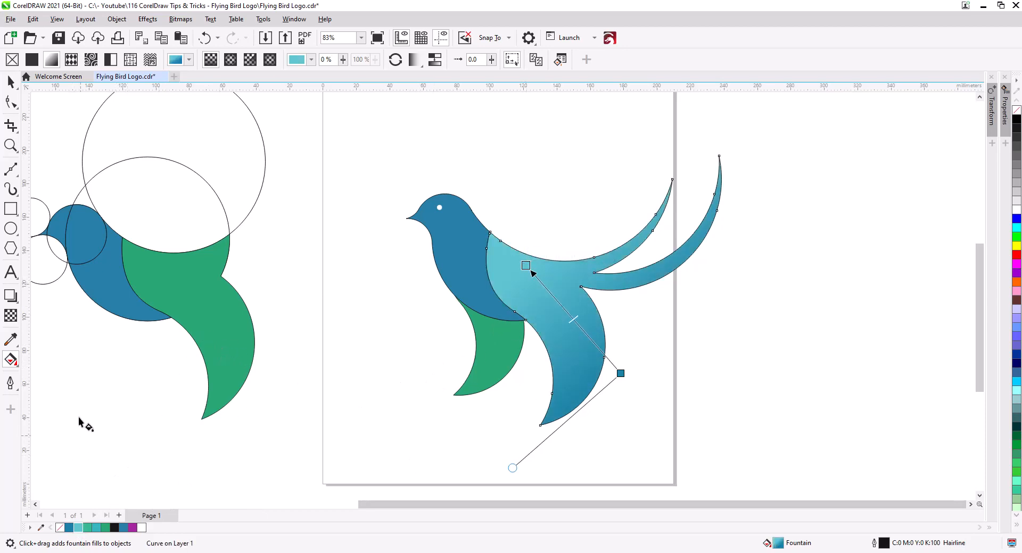
{"action": "left_click_drag", "start_coordinate": [620, 376], "coordinate": [616, 348]}
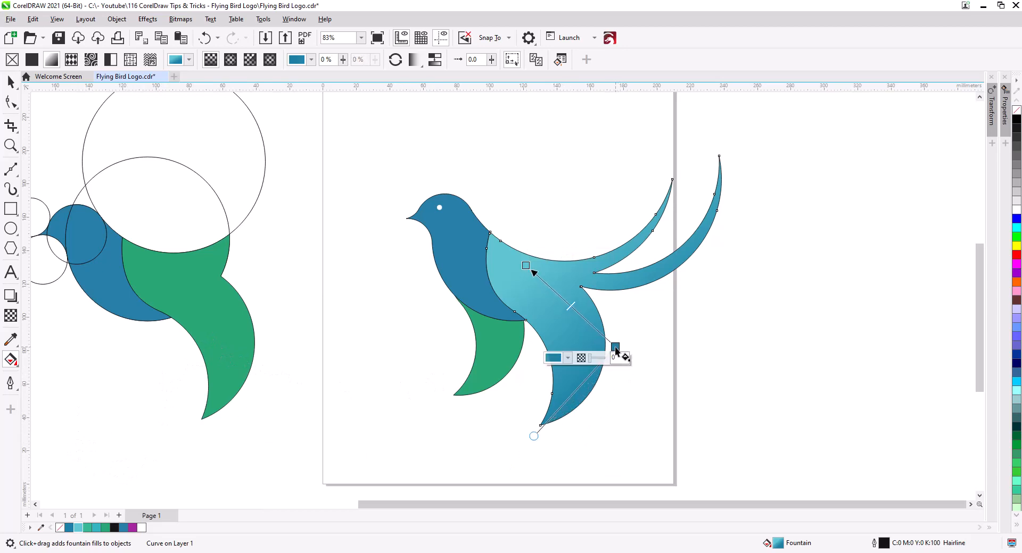
- Apply a fountain fill to the tail, running from dark blue under the body to light turquoise towards the tip
{"action": "left_click", "coordinate": [491, 364]}
{"action": "left_click_drag", "start_coordinate": [499, 307], "coordinate": [486, 380]}
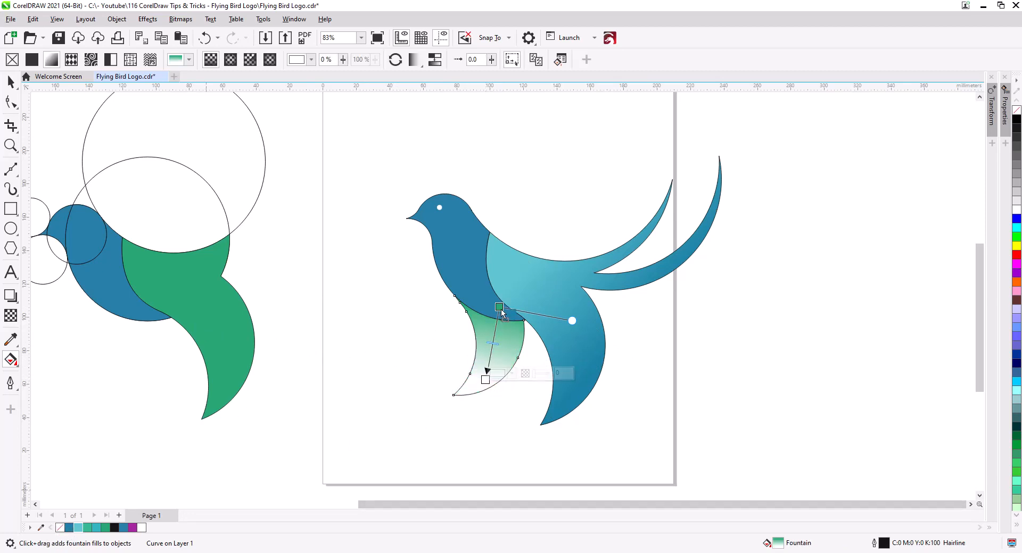
{"action": "left_click_drag", "start_coordinate": [501, 314], "coordinate": [500, 308]}
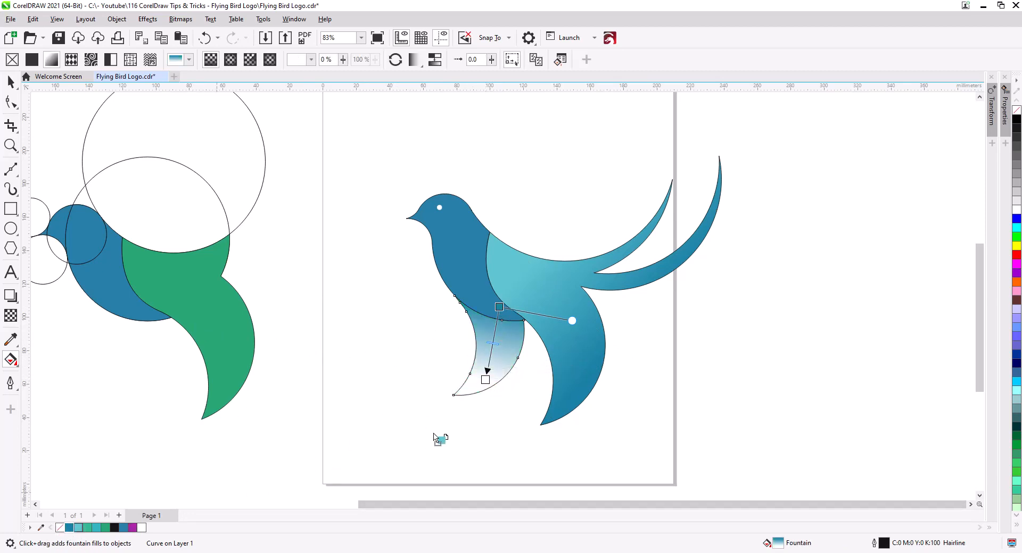
{"action": "left_click_drag", "start_coordinate": [434, 438], "coordinate": [486, 379]}
- Apply a fountain fill to the bird's body from light green behind the head to darker green at the lower belly
{"action": "left_click", "coordinate": [465, 274]}
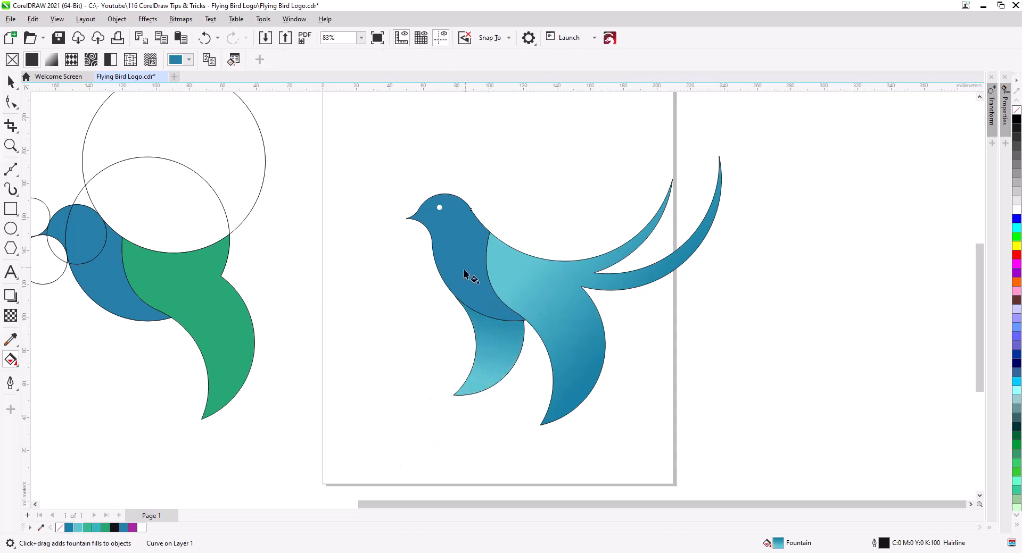
{"action": "left_click_drag", "start_coordinate": [459, 189], "coordinate": [451, 300]}
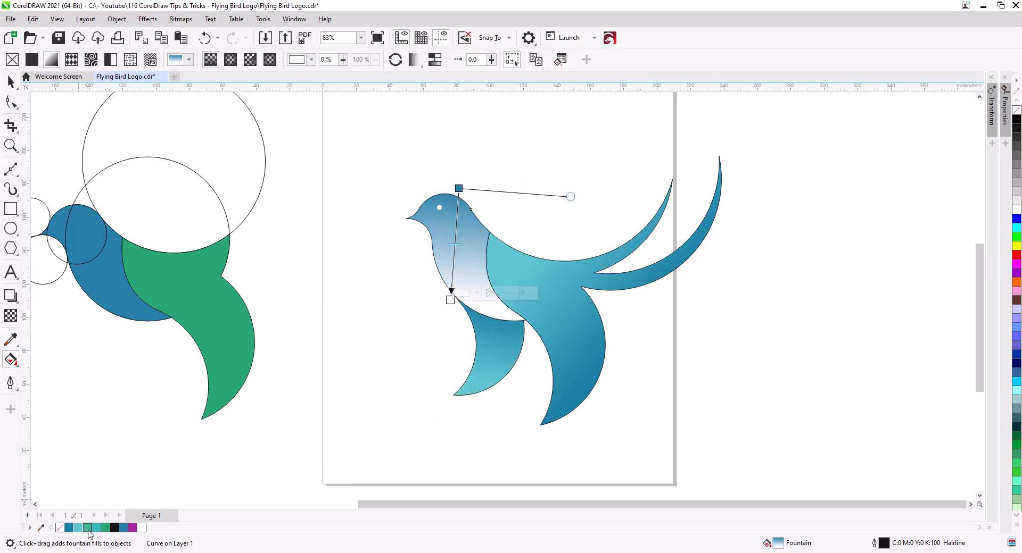
{"action": "left_click_drag", "start_coordinate": [88, 531], "coordinate": [459, 190]}
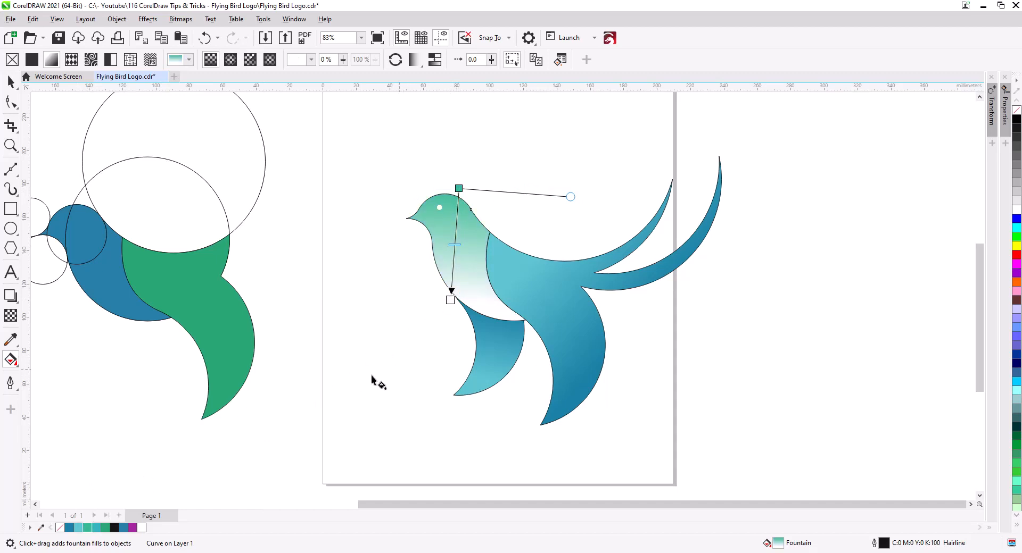
{"action": "left_click_drag", "start_coordinate": [110, 527], "coordinate": [450, 301]}
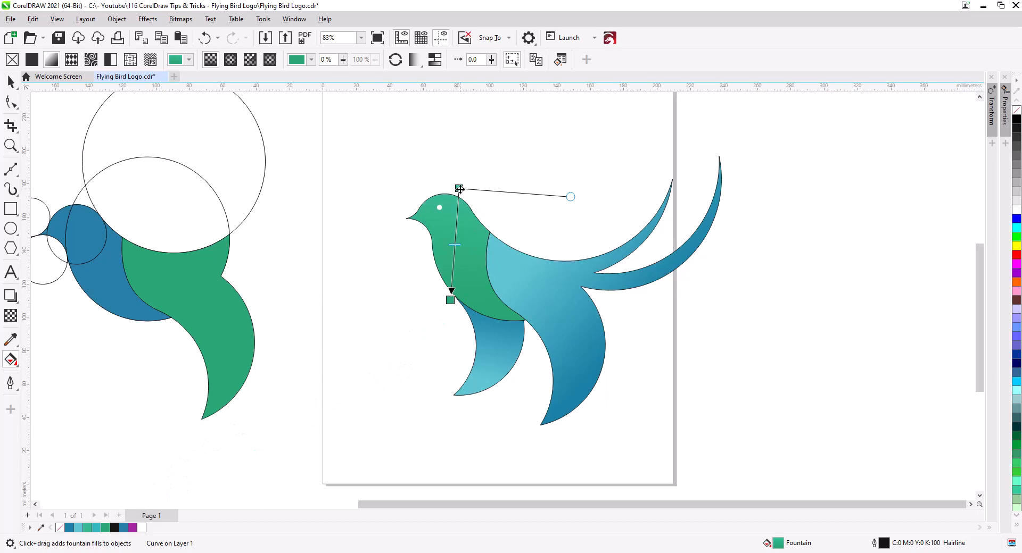
{"action": "left_click_drag", "start_coordinate": [459, 189], "coordinate": [475, 205]}
- Darken the lower belly colour of the body's fountain fill to dark green #14593C
{"action": "left_click", "coordinate": [451, 299]}
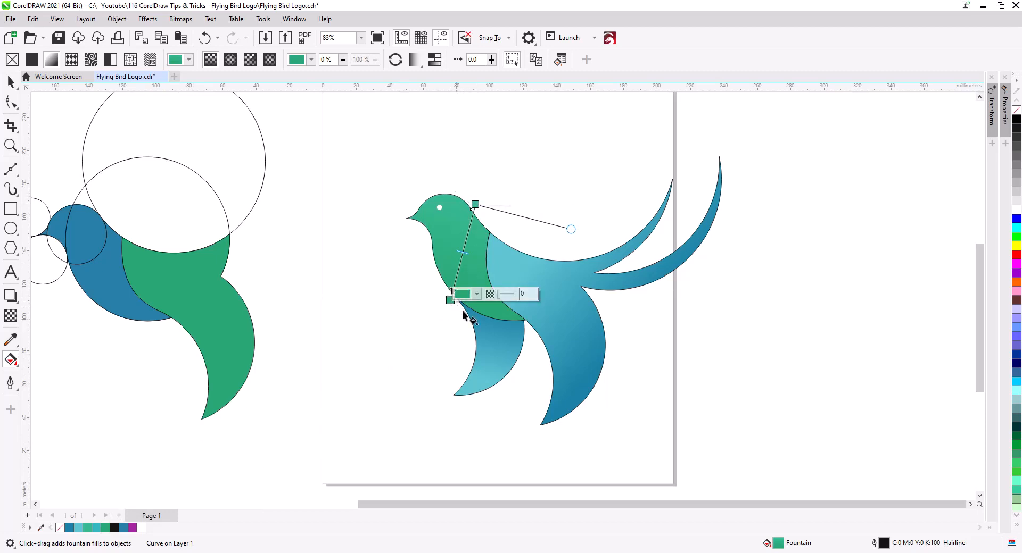
{"action": "left_click", "coordinate": [477, 294]}
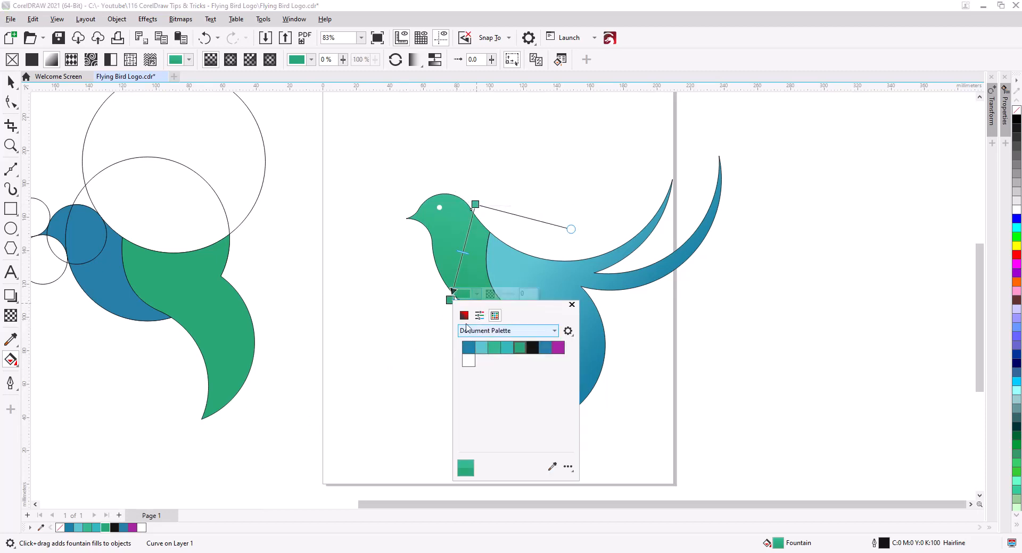
{"action": "left_click", "coordinate": [464, 316]}
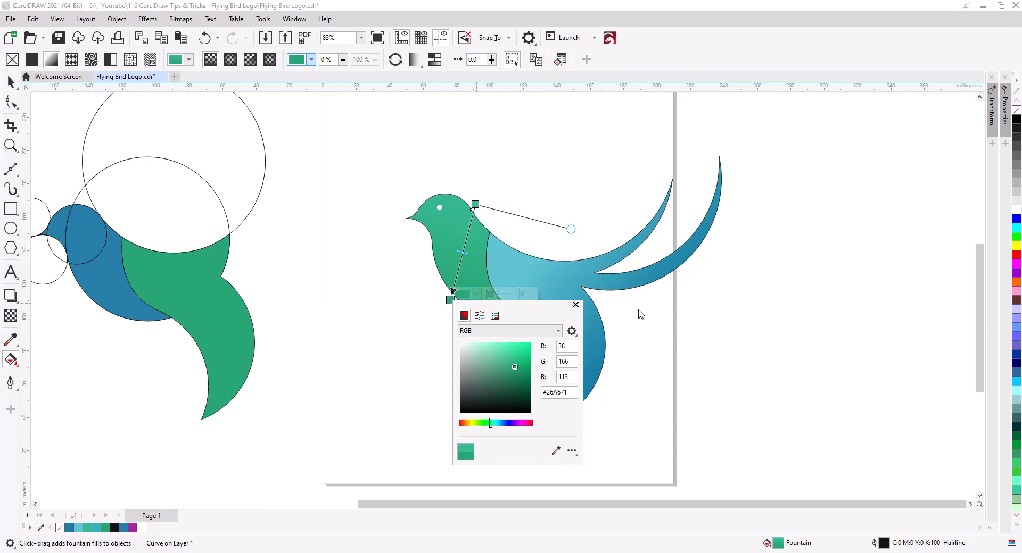
{"action": "left_click_drag", "start_coordinate": [555, 309], "coordinate": [698, 315]}
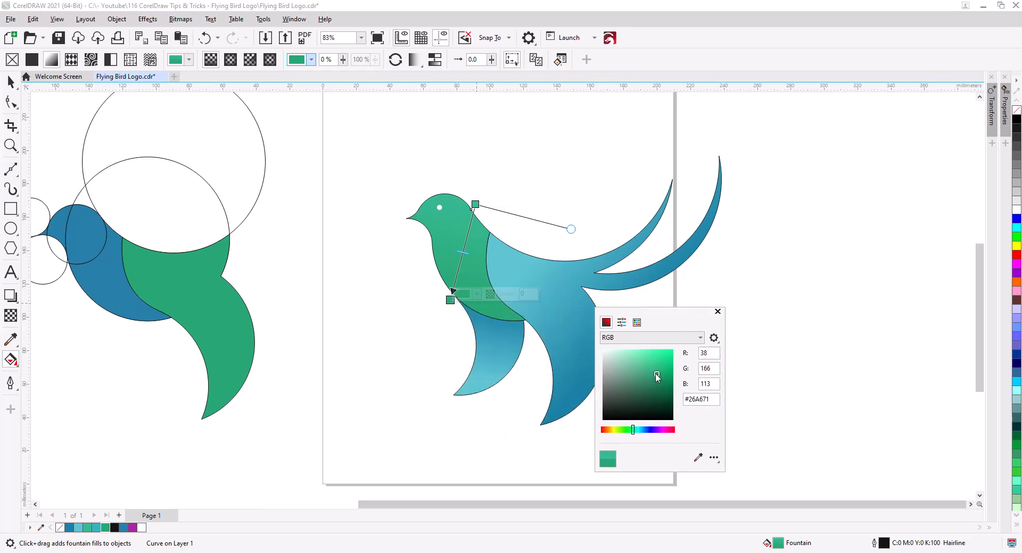
{"action": "left_click_drag", "start_coordinate": [657, 377], "coordinate": [657, 393]}
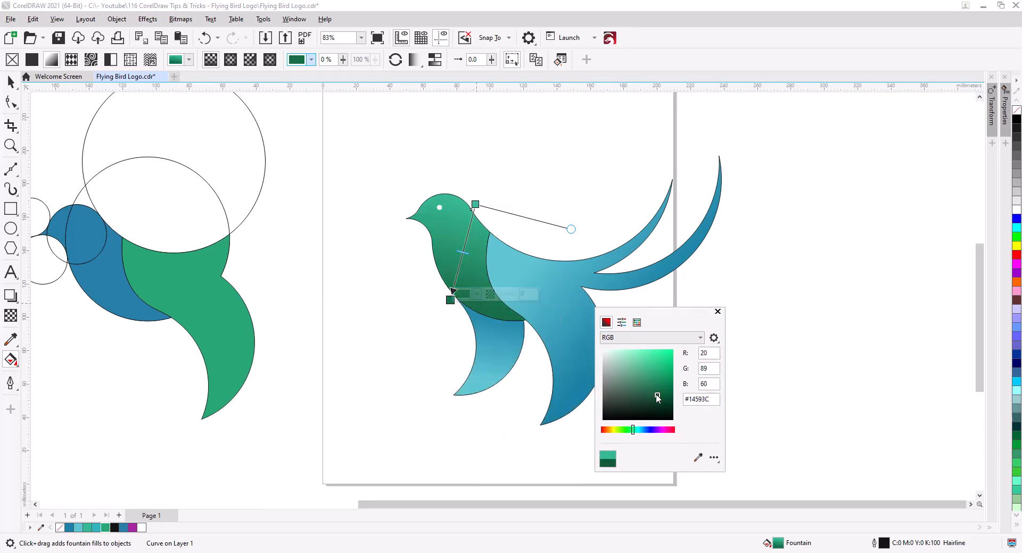
- Fine-tune the body's fountain fill by shifting its midpoint towards the belly and repositioning both end colours for a slightly tilted gradient
{"action": "left_click", "coordinate": [465, 254]}
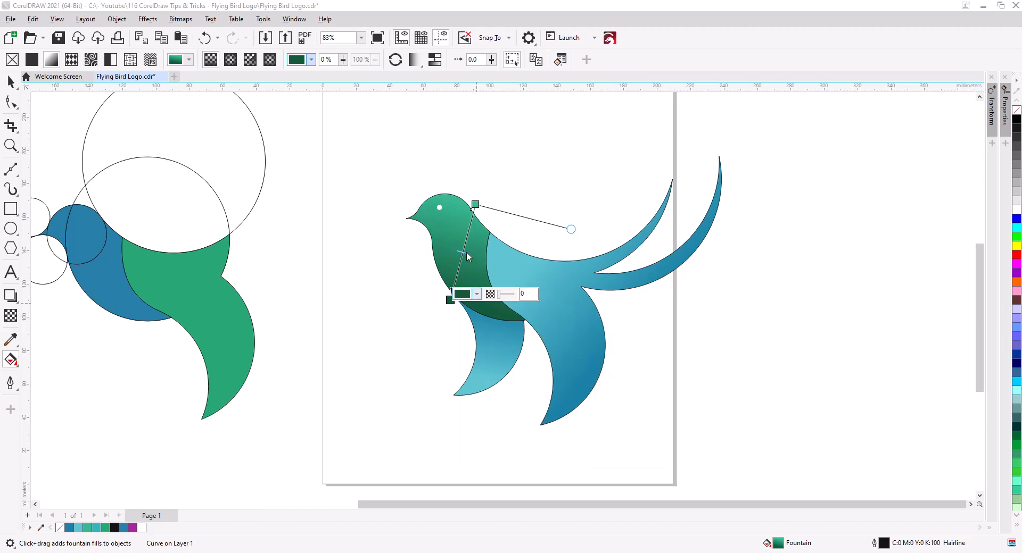
{"action": "left_click_drag", "start_coordinate": [464, 253], "coordinate": [461, 270]}
{"action": "left_click_drag", "start_coordinate": [475, 205], "coordinate": [487, 201]}
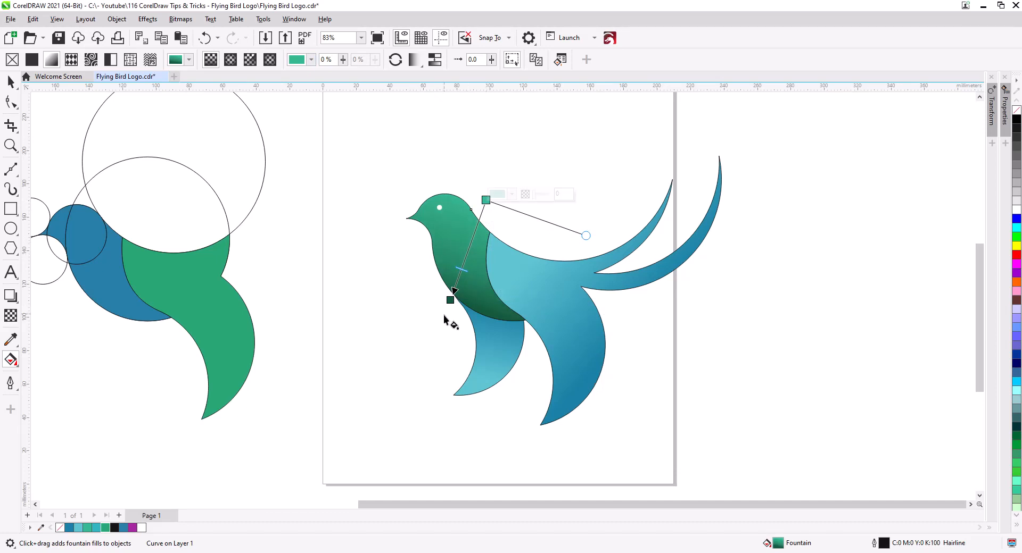
{"action": "left_click_drag", "start_coordinate": [450, 302], "coordinate": [446, 305]}
{"action": "left_click", "coordinate": [446, 303]}
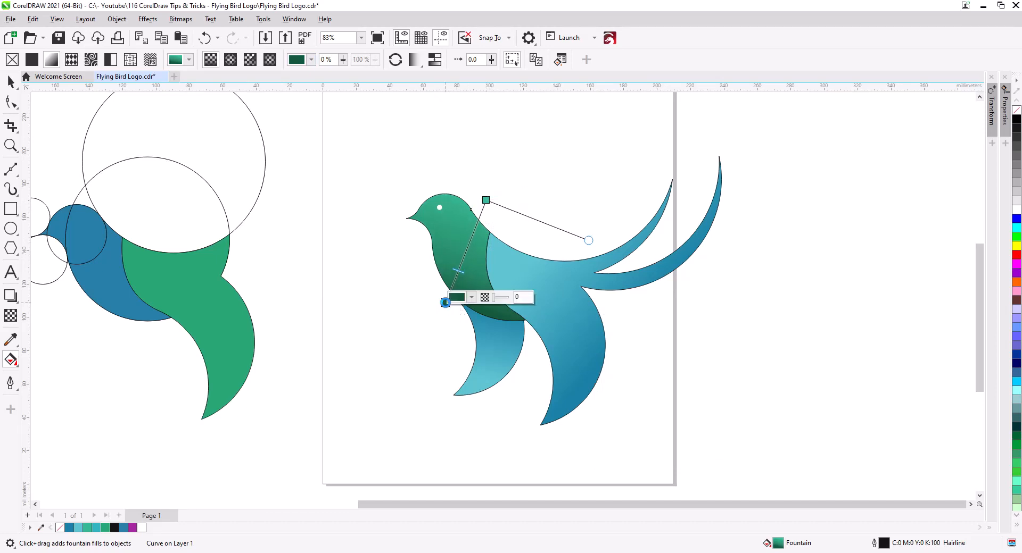
{"action": "left_click_drag", "start_coordinate": [461, 273], "coordinate": [464, 265]}
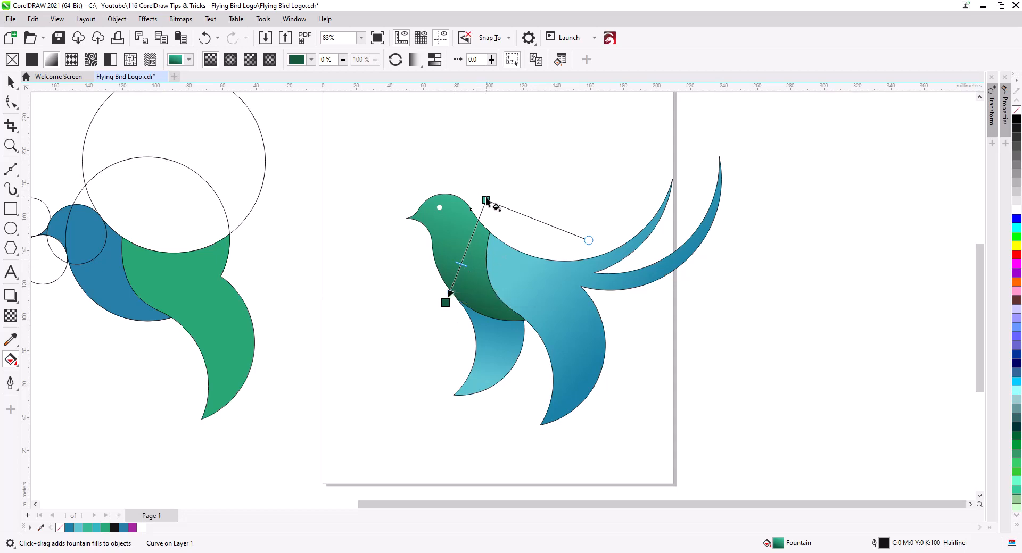
{"action": "left_click_drag", "start_coordinate": [486, 201], "coordinate": [479, 208]}
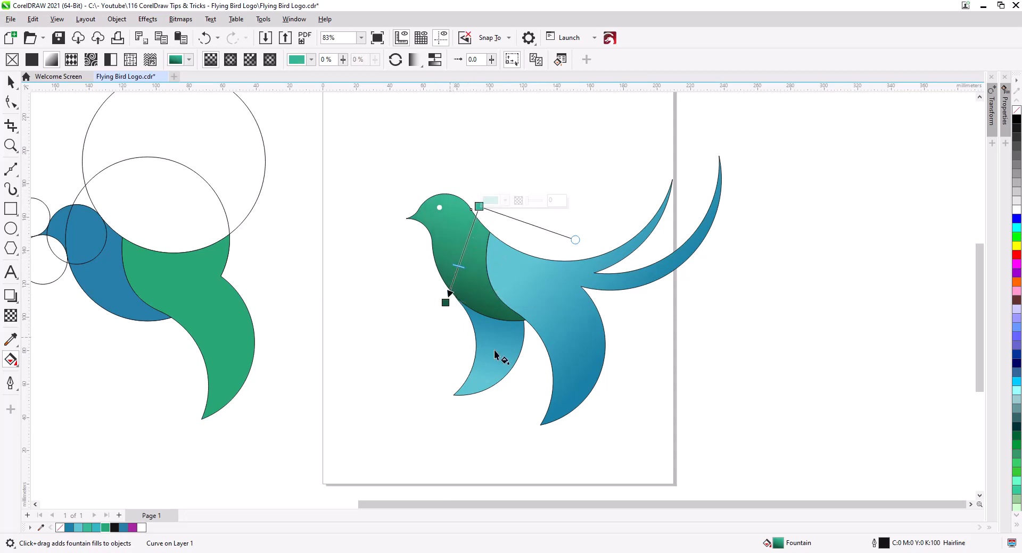
- Remove the outlines from all four objects of the gradient-filled bird
{"action": "left_click", "coordinate": [10, 81]}
{"action": "left_click", "coordinate": [430, 350]}
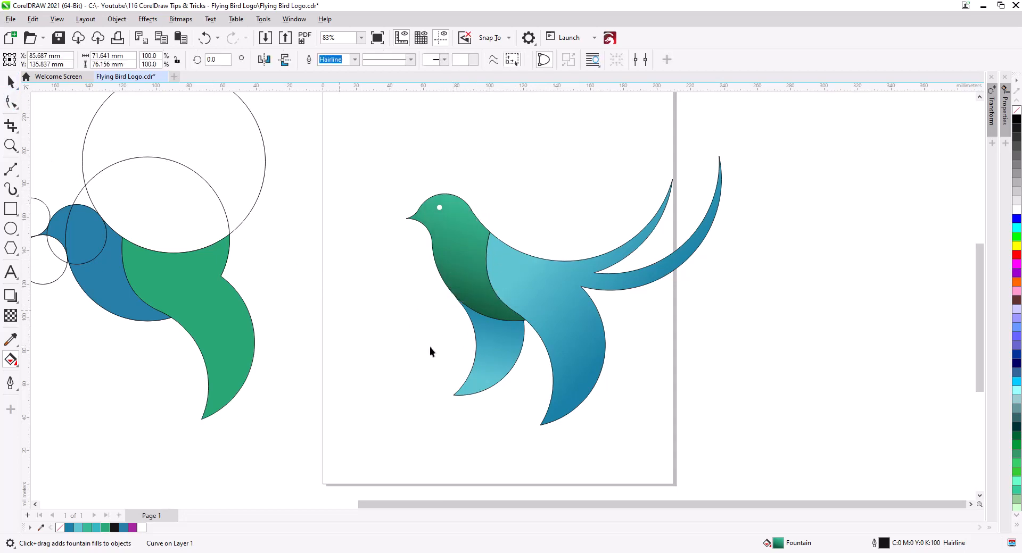
{"action": "left_click_drag", "start_coordinate": [365, 142], "coordinate": [365, 144]}
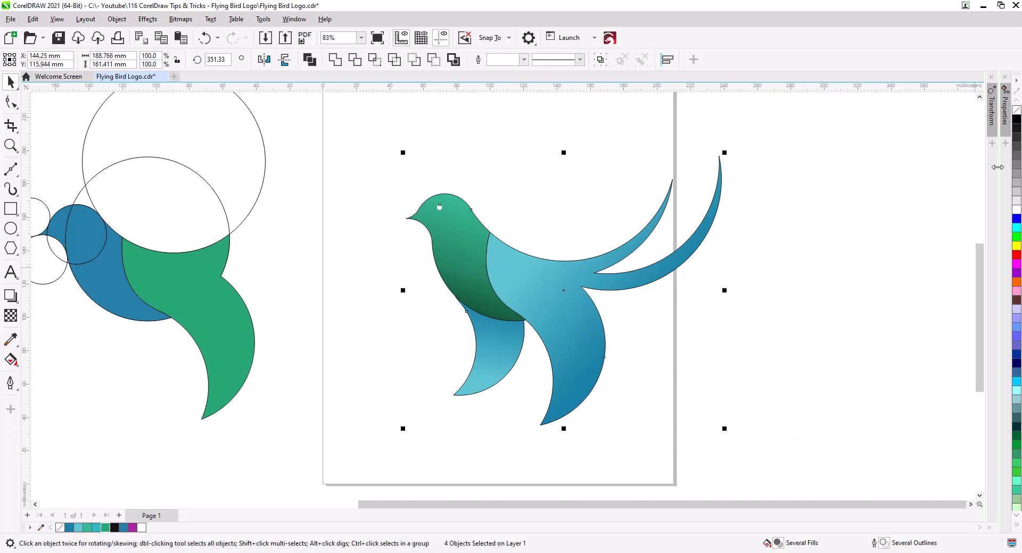
{"action": "right_click", "coordinate": [1018, 113]}
{"action": "left_click", "coordinate": [831, 295]}
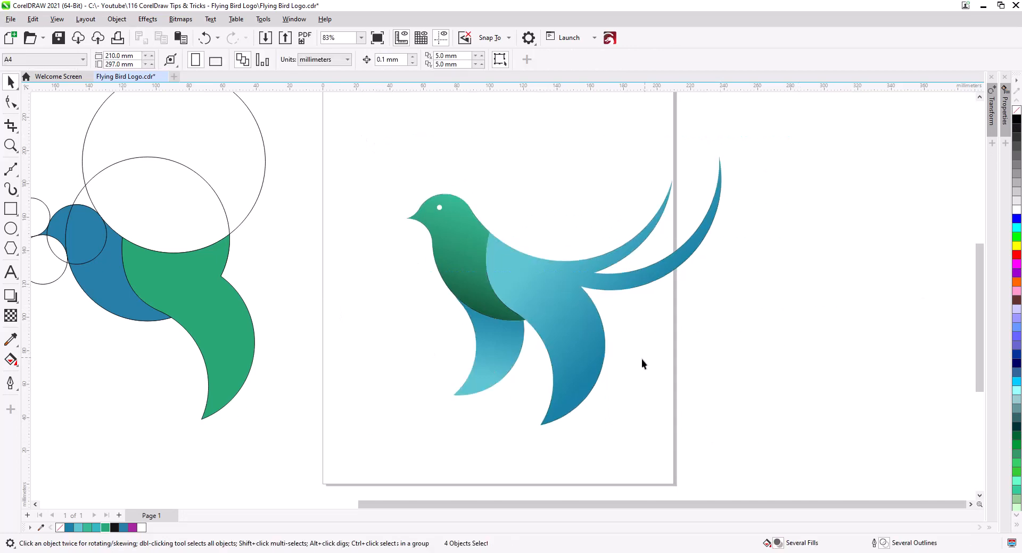
- Duplicate the tail in place and fill the copy with black
{"action": "scroll", "coordinate": [623, 395], "scroll_direction": "up", "scroll_amount": 2}
{"action": "left_click_drag", "start_coordinate": [622, 397], "coordinate": [668, 431]}
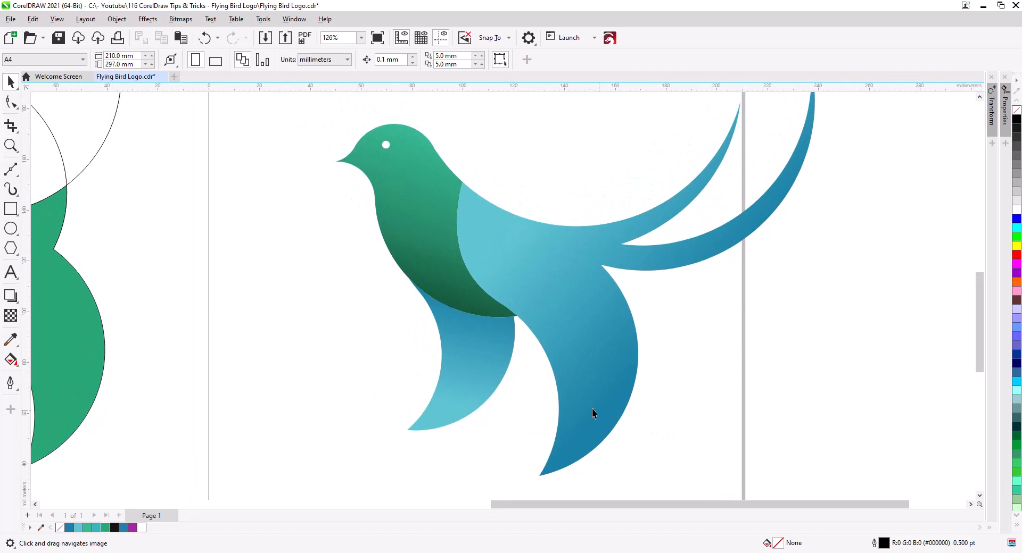
{"action": "left_click", "coordinate": [487, 367]}
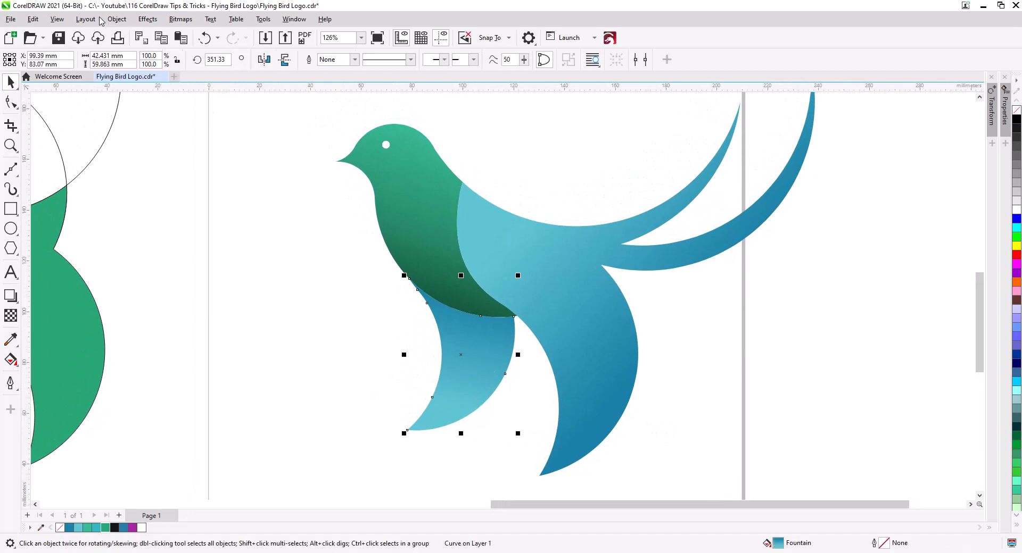
{"action": "left_click", "coordinate": [161, 38]}
{"action": "left_click", "coordinate": [181, 39]}
{"action": "left_click", "coordinate": [1016, 119]}
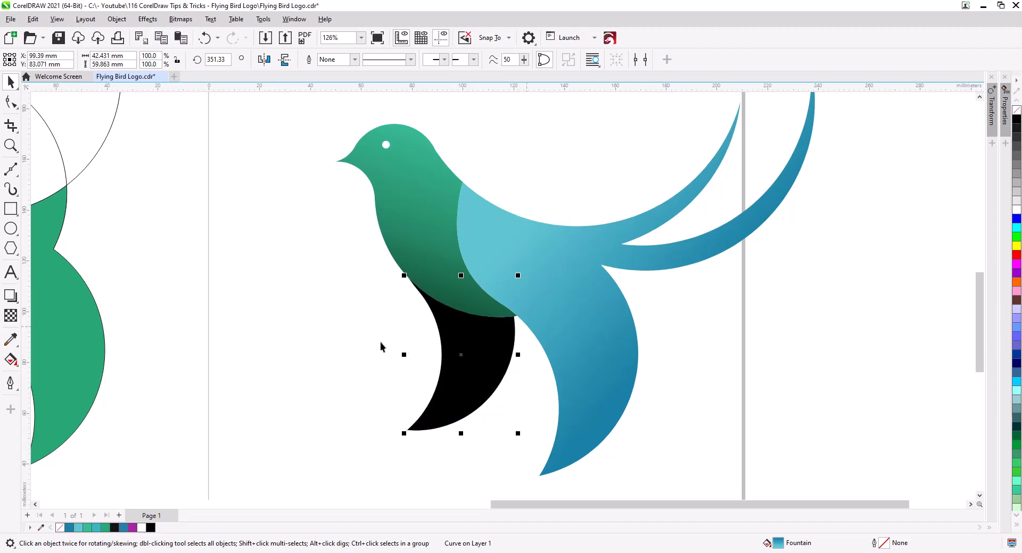
- Apply a fountain transparency to the black tail copy, fading it from the body edge to fully transparent around mid-tail as a shadow
{"action": "left_click", "coordinate": [10, 315]}
{"action": "left_click_drag", "start_coordinate": [479, 286], "coordinate": [464, 368]}
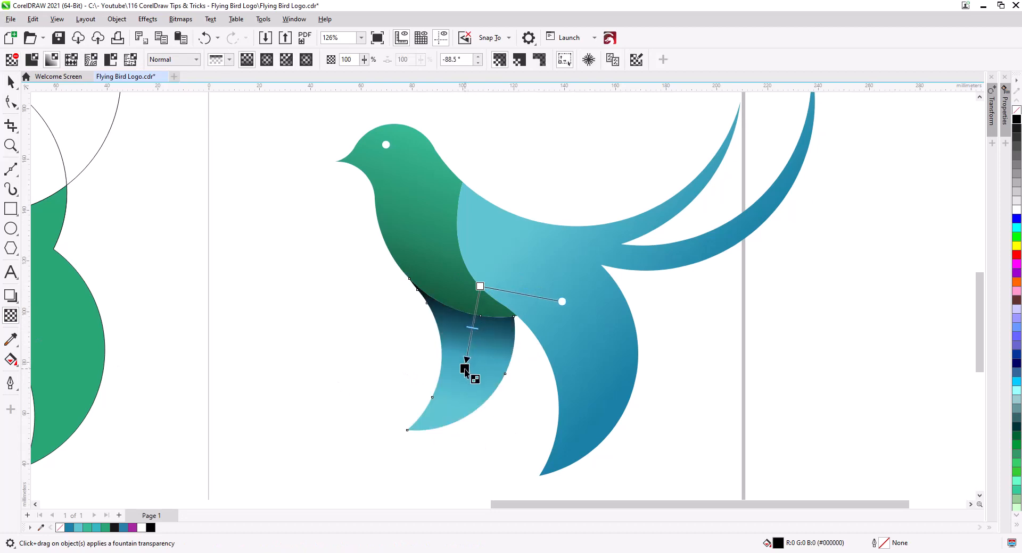
{"action": "left_click", "coordinate": [480, 287]}
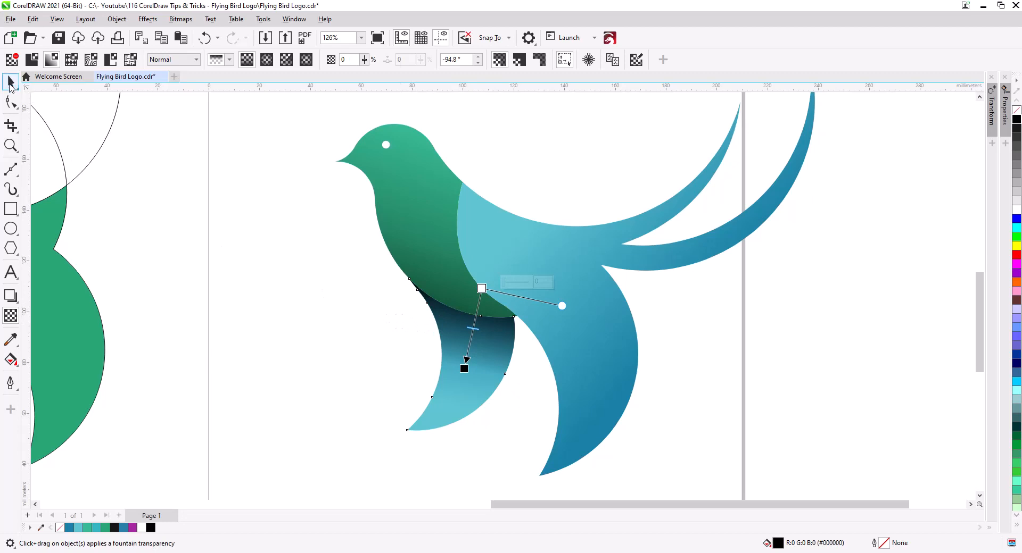
{"action": "left_click", "coordinate": [10, 82]}
{"action": "left_click", "coordinate": [276, 284]}
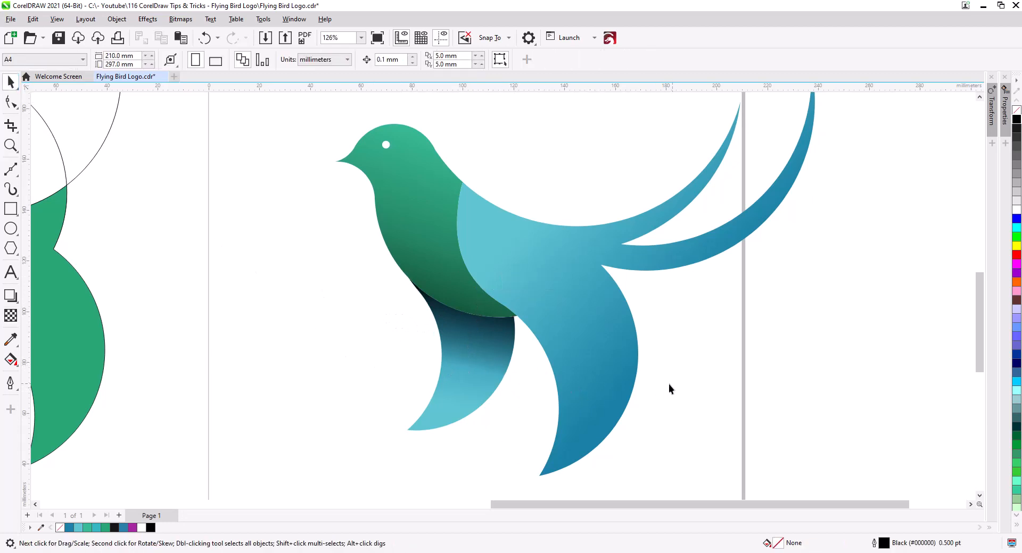
- Duplicate the wing in place and fill the copy with black
{"action": "left_click", "coordinate": [599, 389]}
{"action": "scroll", "coordinate": [586, 393], "scroll_direction": "down", "scroll_amount": 2}
{"action": "scroll", "coordinate": [586, 392], "scroll_direction": "down", "scroll_amount": 1}
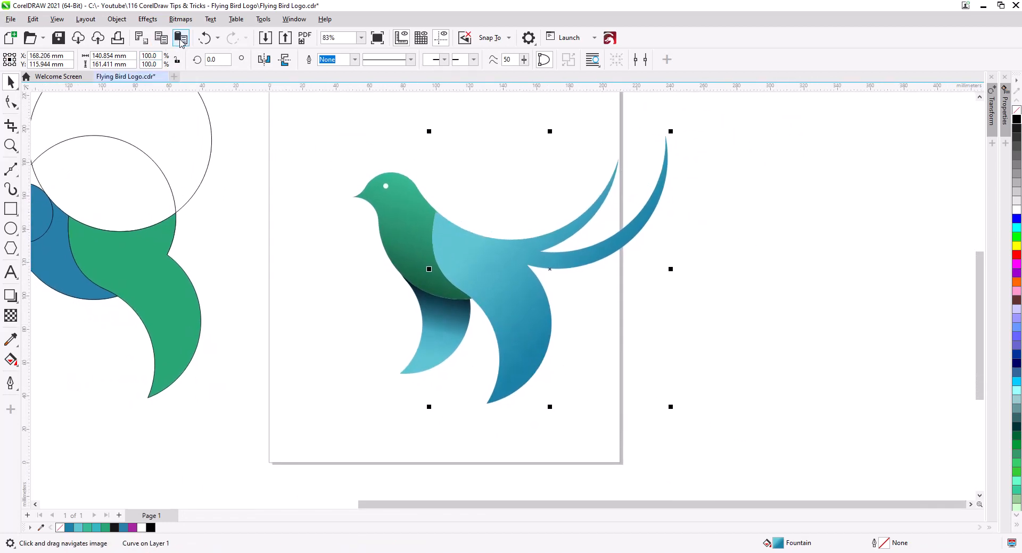
{"action": "left_click", "coordinate": [1016, 120]}
- Apply a diagonal fountain transparency to the black wing copy, with soft shading from well outside the wing to fully transparent near the back
{"action": "left_click", "coordinate": [10, 316]}
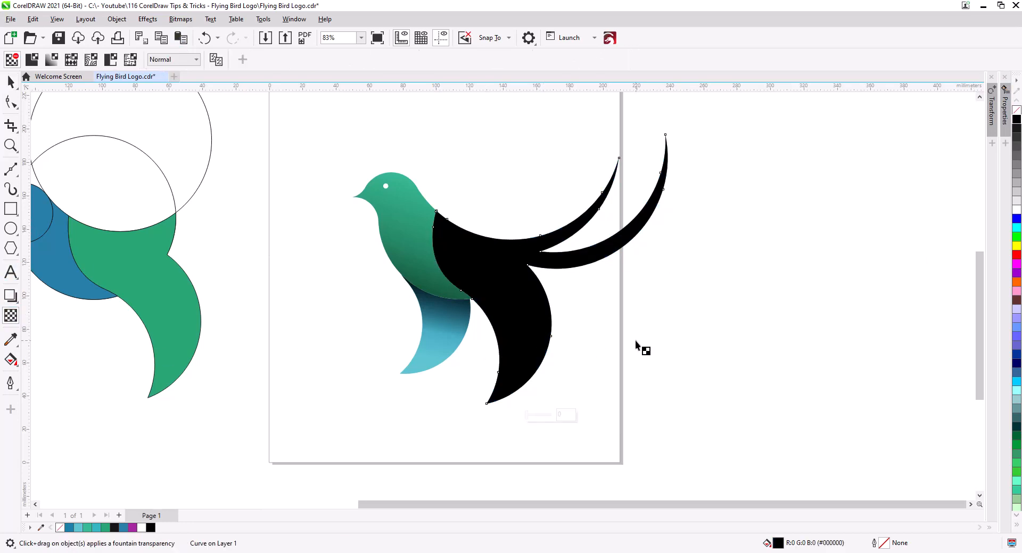
{"action": "left_click_drag", "start_coordinate": [635, 343], "coordinate": [489, 244]}
{"action": "left_click", "coordinate": [485, 243]}
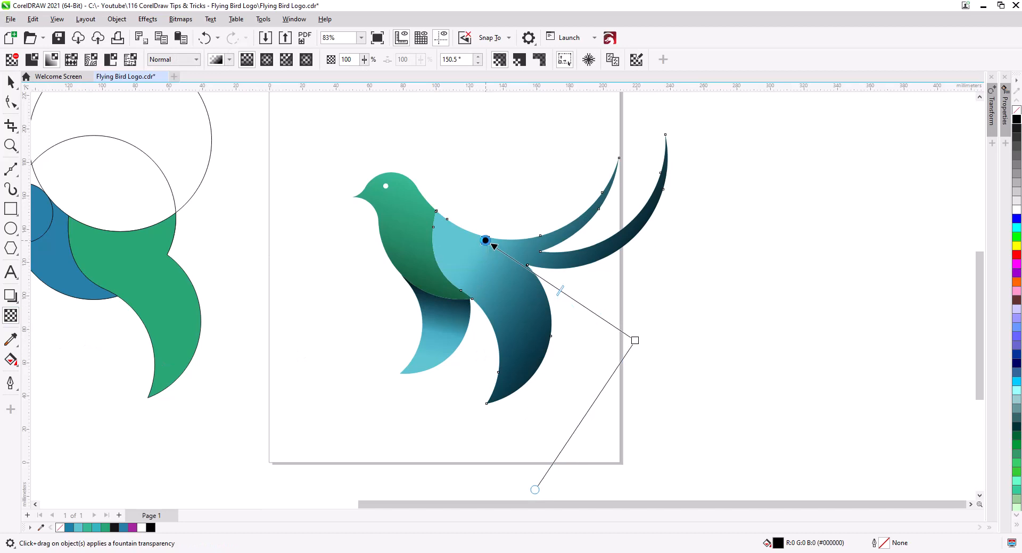
{"action": "left_click_drag", "start_coordinate": [635, 340], "coordinate": [757, 369]}
{"action": "mouse_move", "coordinate": [486, 243]}
{"action": "left_mouse_down"}
{"action": "mouse_move", "coordinate": [527, 242]}
{"action": "mouse_move", "coordinate": [528, 227]}
{"action": "left_mouse_up"}
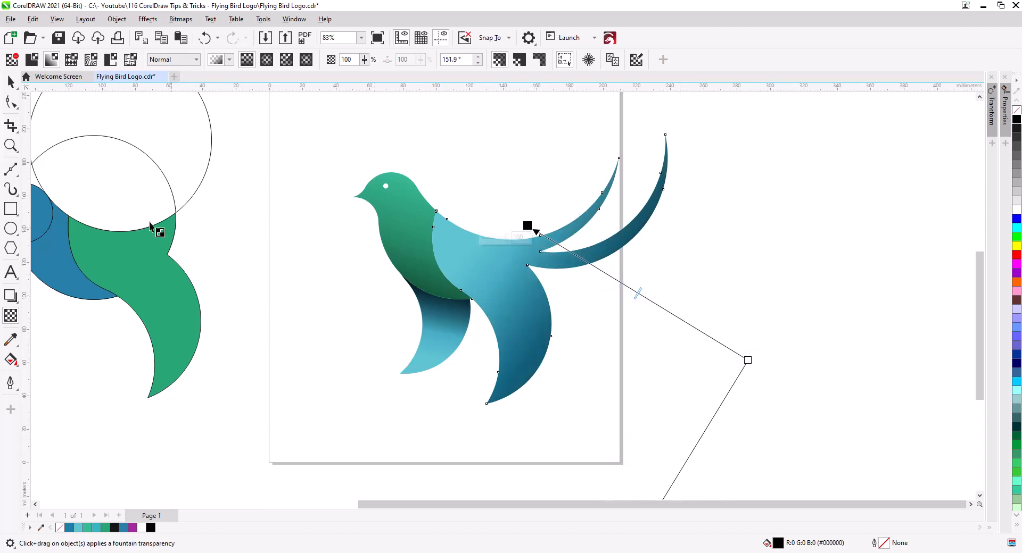
{"action": "left_click", "coordinate": [12, 83]}
{"action": "left_click", "coordinate": [365, 301]}
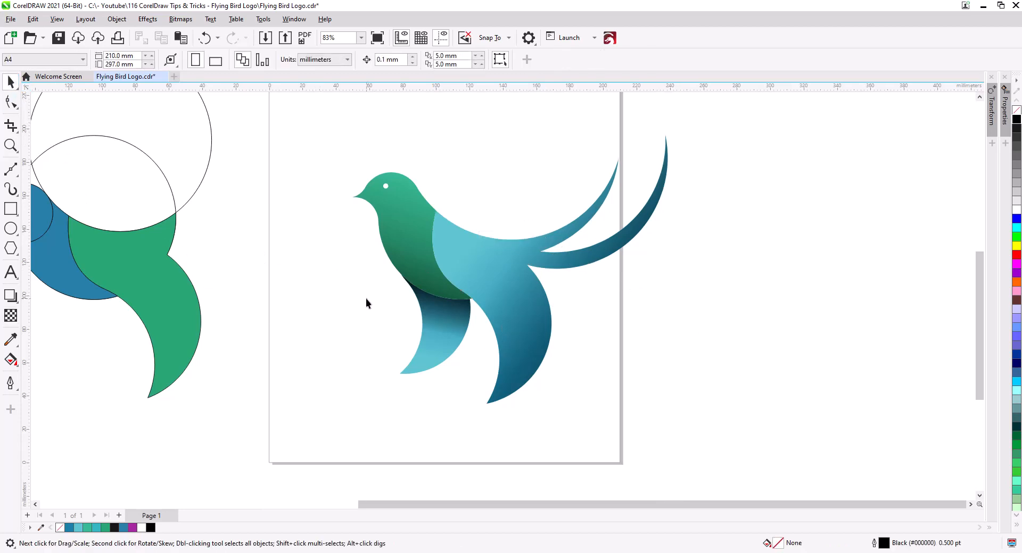
{"action": "left_click", "coordinate": [468, 268]}
{"action": "left_click", "coordinate": [344, 344]}
{"action": "scroll", "coordinate": [468, 287], "scroll_direction": "up", "scroll_amount": 3}
{"action": "left_click_drag", "start_coordinate": [469, 288], "coordinate": [399, 313]}
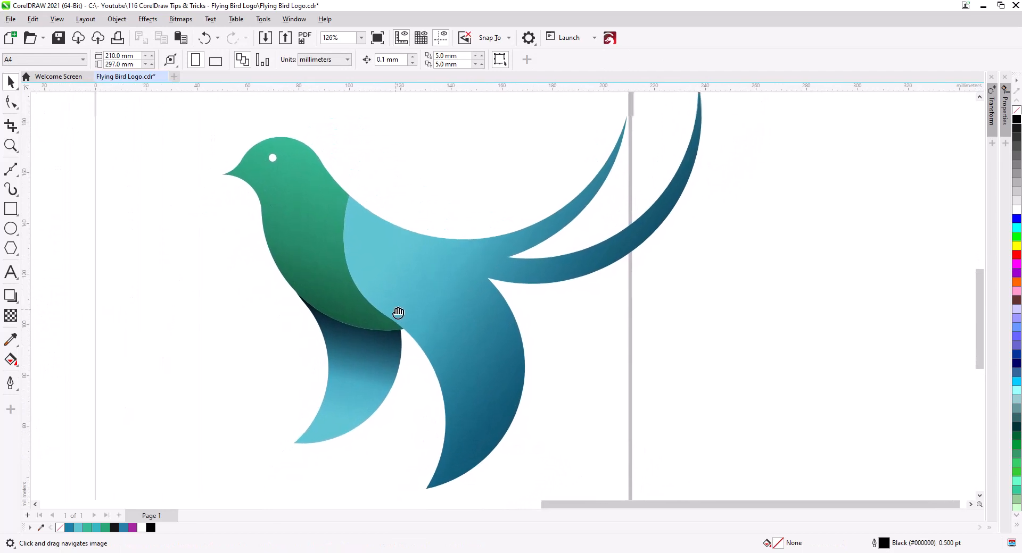
{"action": "scroll", "coordinate": [488, 340], "scroll_direction": "down", "scroll_amount": 1}
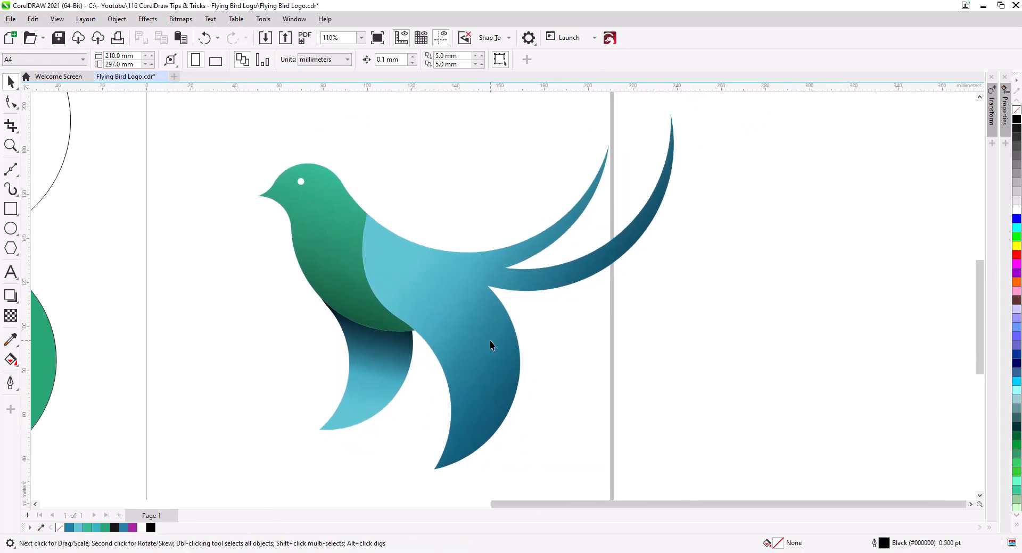
- Switch the A4 page to landscape orientation and move the complete coloured bird so it sits roughly centred within the page
{"action": "left_click_drag", "start_coordinate": [490, 341], "coordinate": [523, 343]}
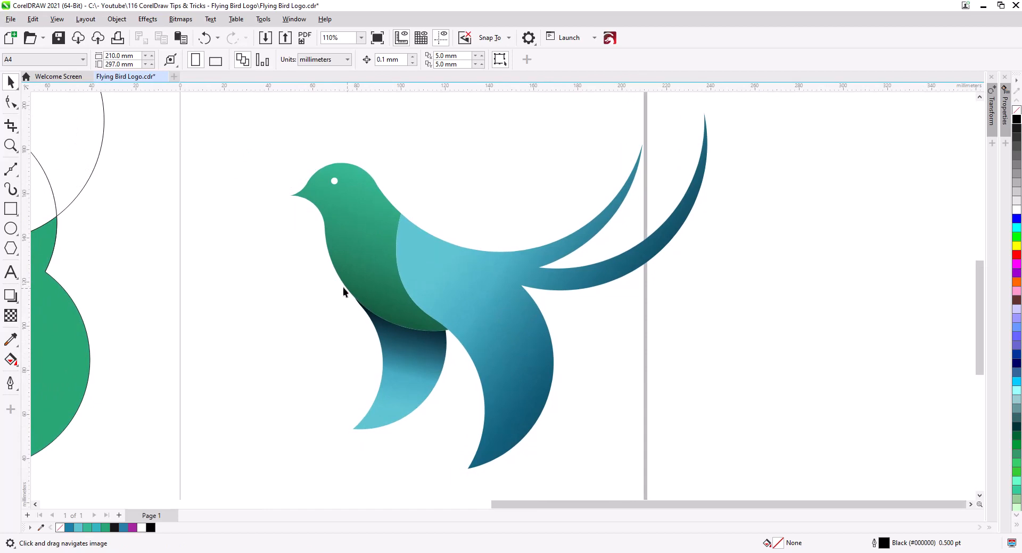
{"action": "left_click", "coordinate": [216, 60]}
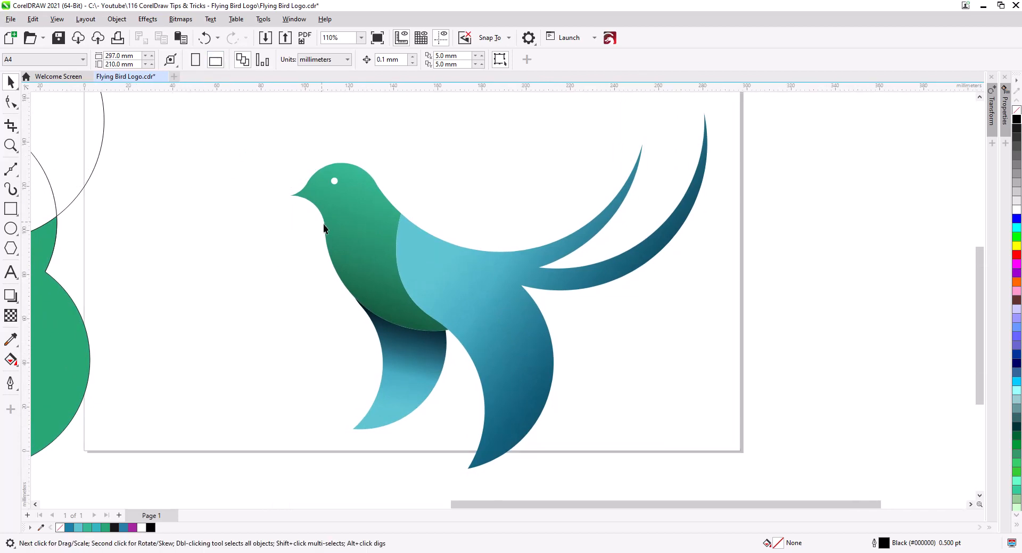
{"action": "scroll", "coordinate": [325, 226], "scroll_direction": "down", "scroll_amount": 2}
{"action": "left_click_drag", "start_coordinate": [329, 234], "coordinate": [417, 299]}
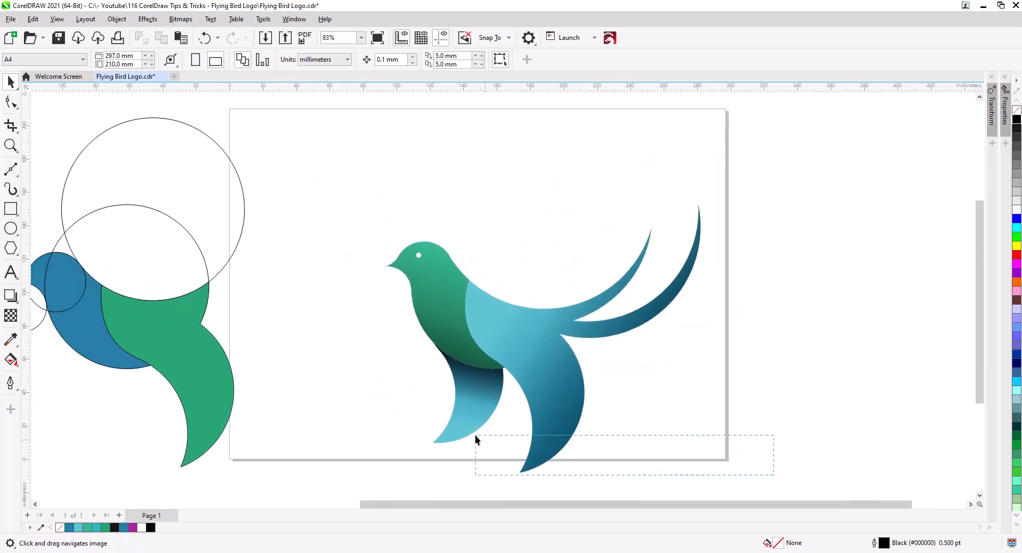
{"action": "left_click_drag", "start_coordinate": [332, 213], "coordinate": [332, 212]}
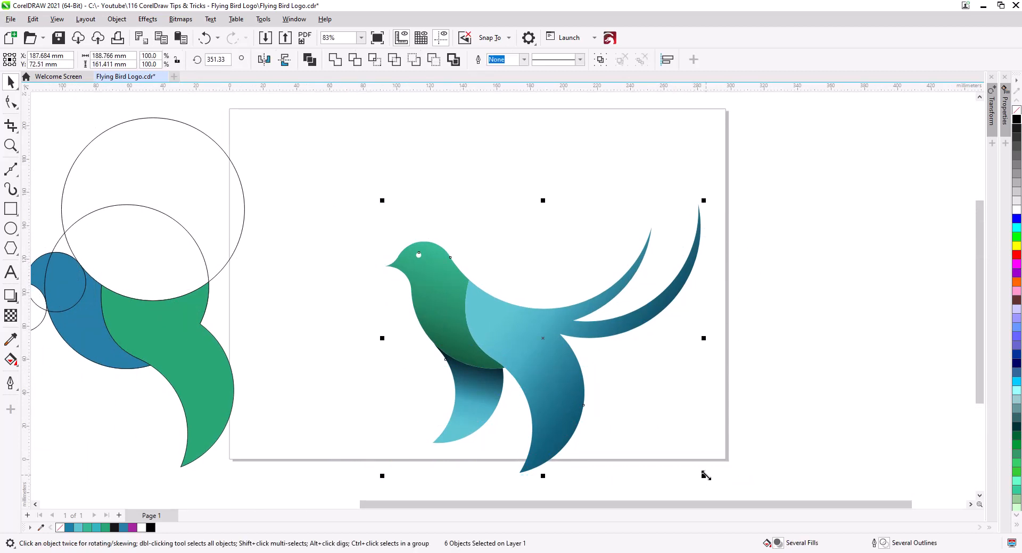
{"action": "left_click_drag", "start_coordinate": [580, 394], "coordinate": [537, 341]}
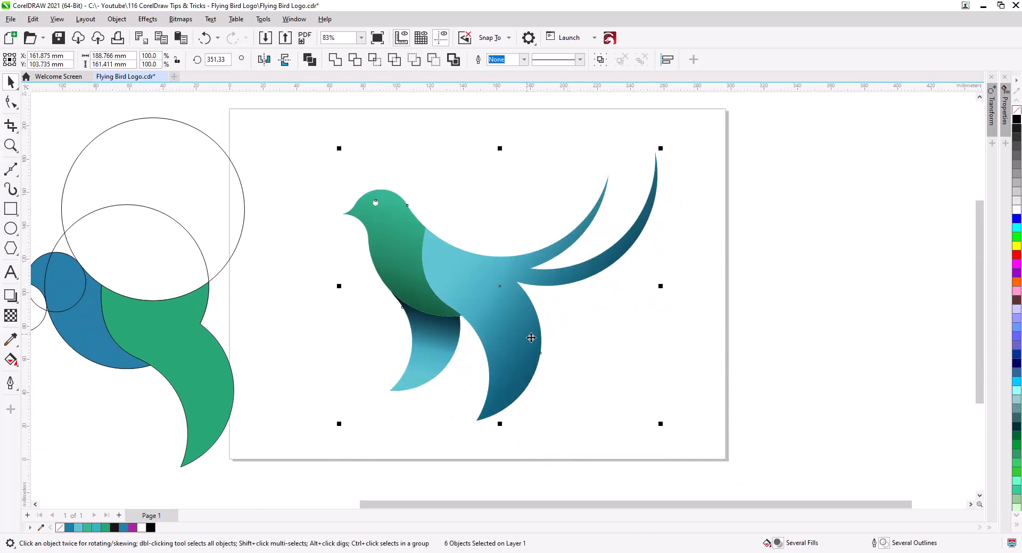
{"action": "left_click", "coordinate": [615, 366]}
{"action": "scroll", "coordinate": [489, 303], "scroll_direction": "up", "scroll_amount": 2}
{"action": "left_click_drag", "start_coordinate": [491, 304], "coordinate": [527, 334]}
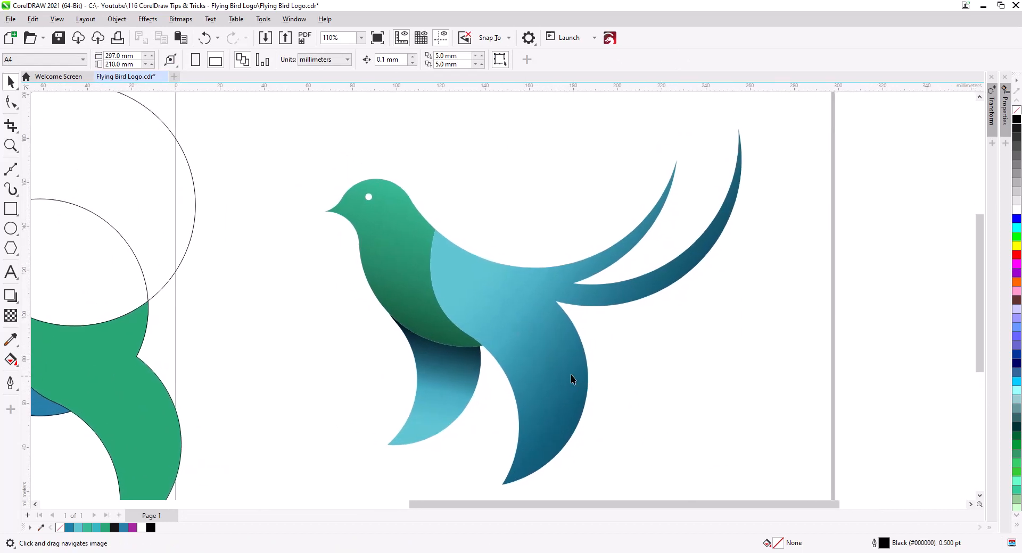